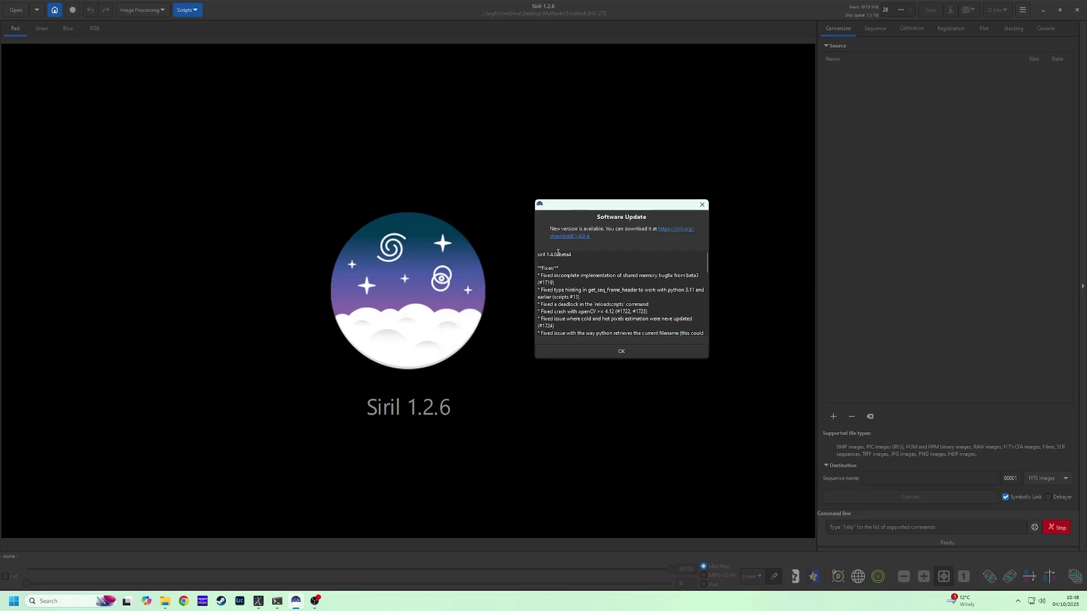
# Arrange the ngc 7000 folder window to check NGC 7000.fit, then bring up GraXpert.
pyautogui.moveTo(567, 202); pyautogui.dragTo(570, 194)
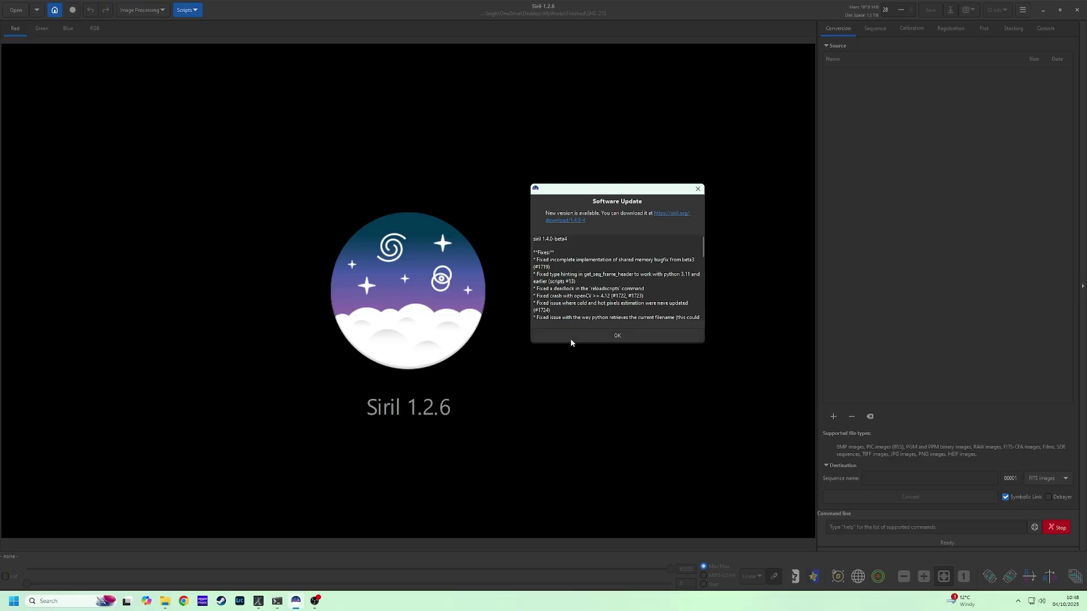
pyautogui.click(163, 603)
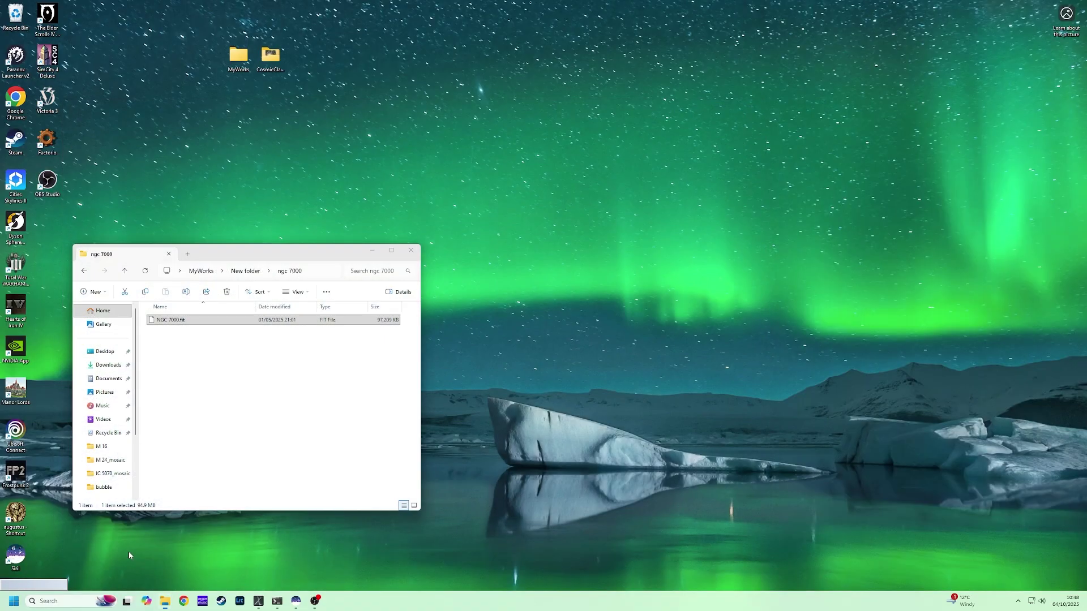
pyautogui.click(128, 551)
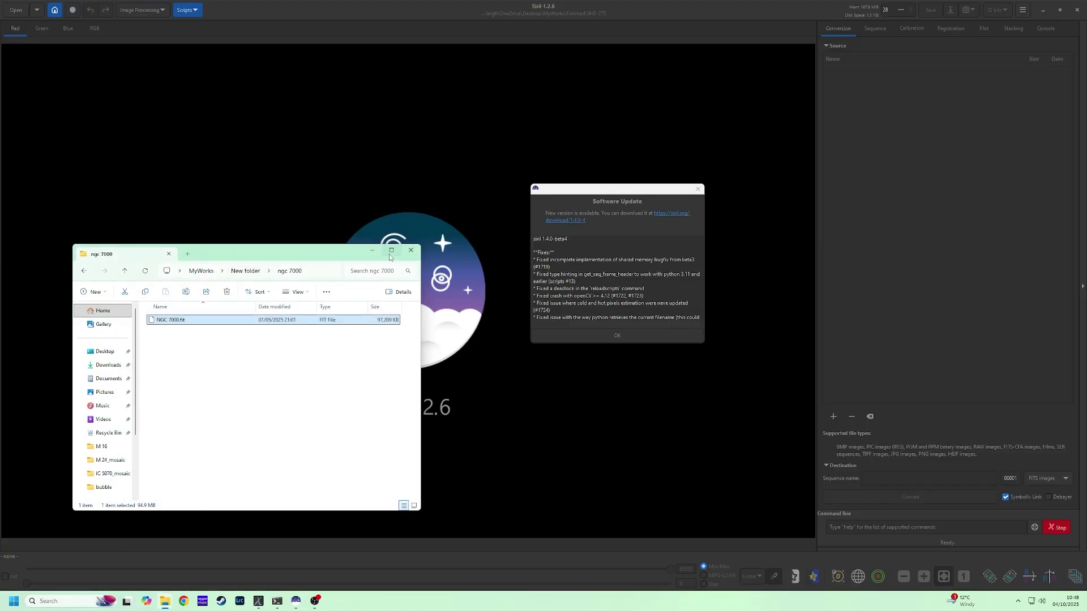
pyautogui.moveTo(331, 254); pyautogui.dragTo(330, 106)
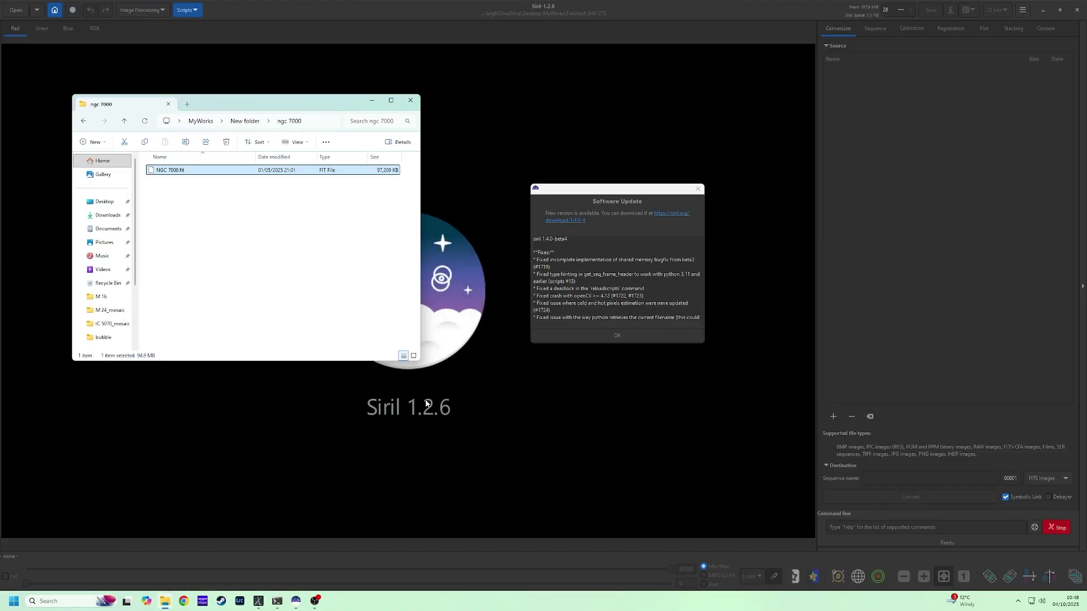
pyautogui.moveTo(419, 361); pyautogui.dragTo(535, 440)
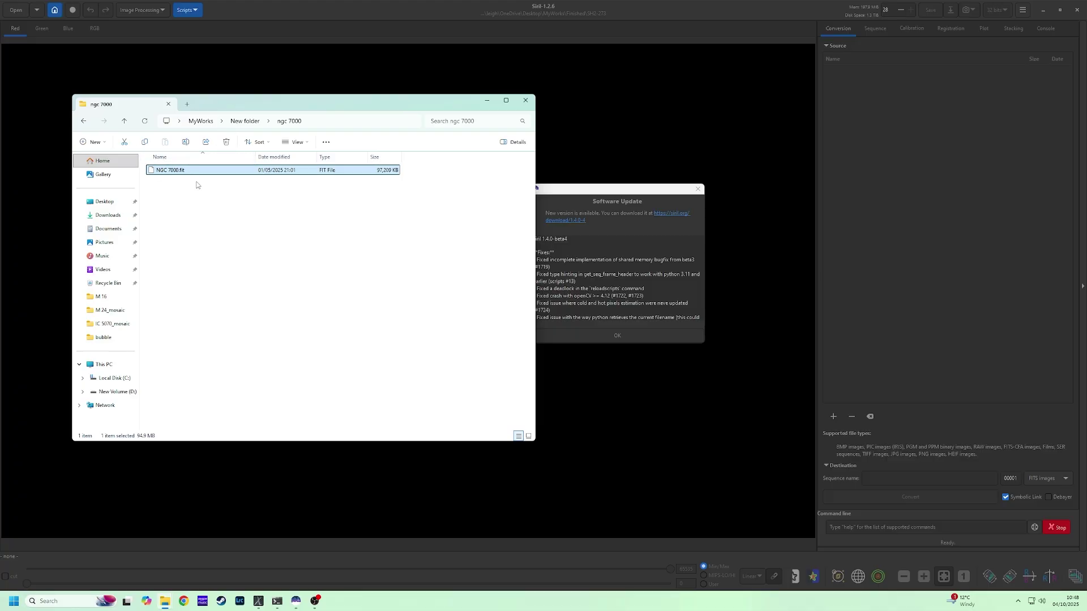
pyautogui.moveTo(228, 108); pyautogui.dragTo(165, 174)
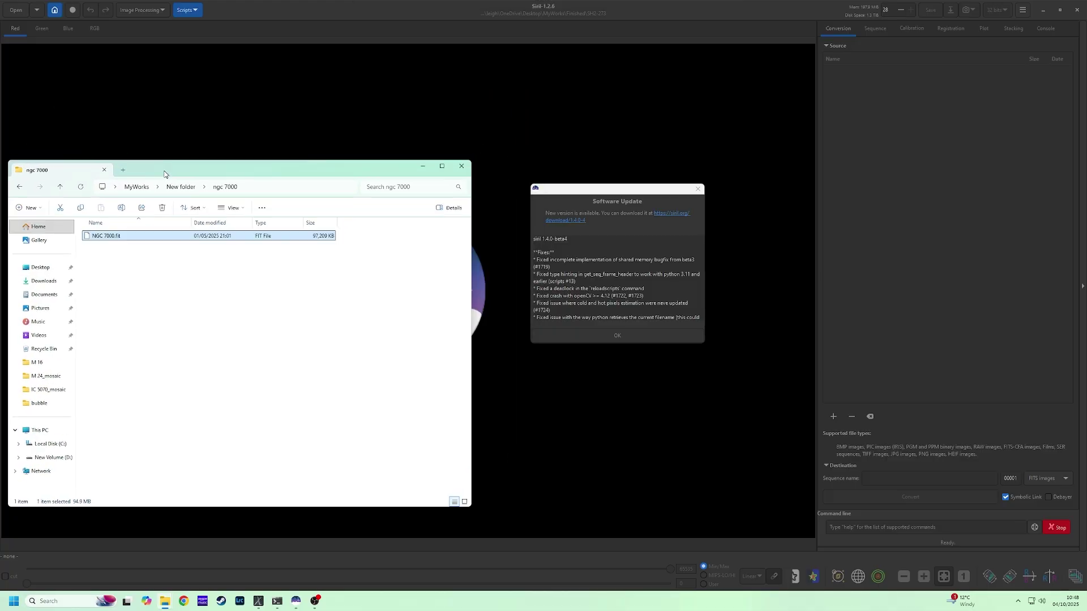
pyautogui.click(258, 602)
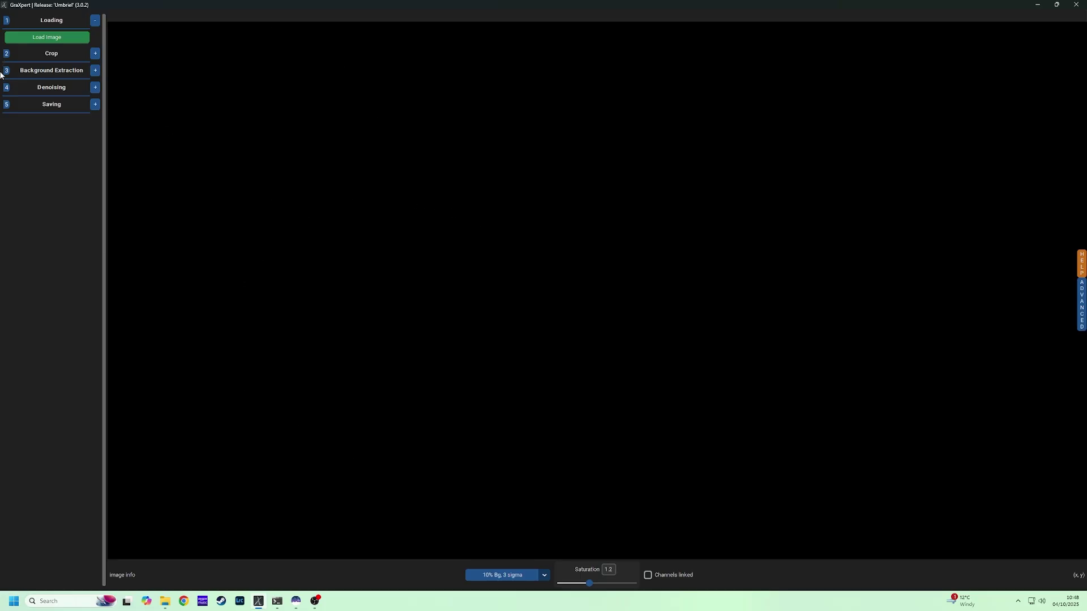
# Load NGC 7000.fit into GraXpert and zoom to fit the 2160 x 3840 RGB image.
pyautogui.click(37, 38)
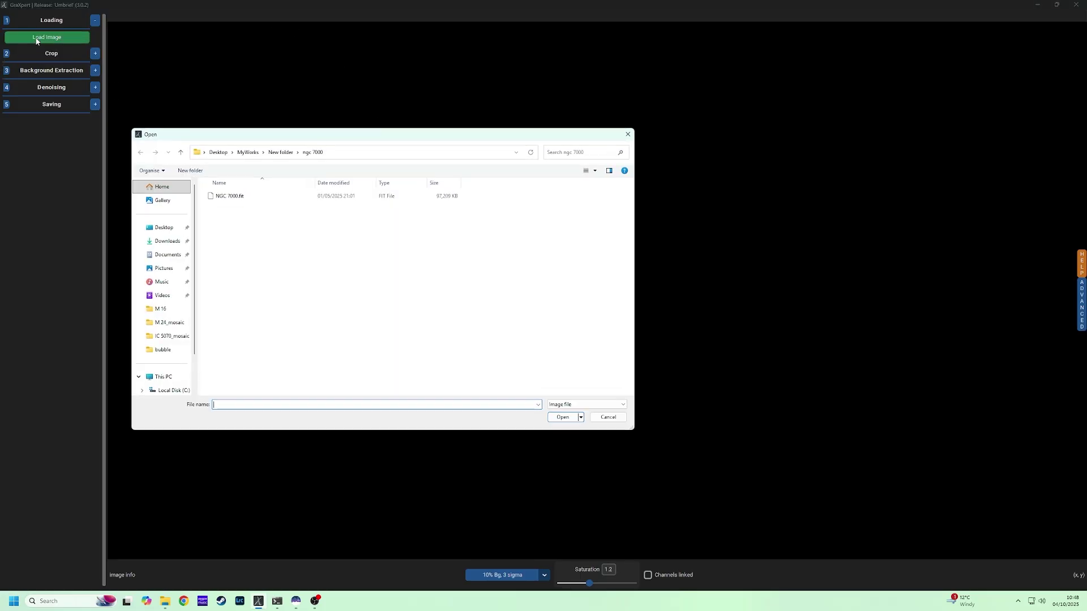
pyautogui.doubleClick(217, 198)
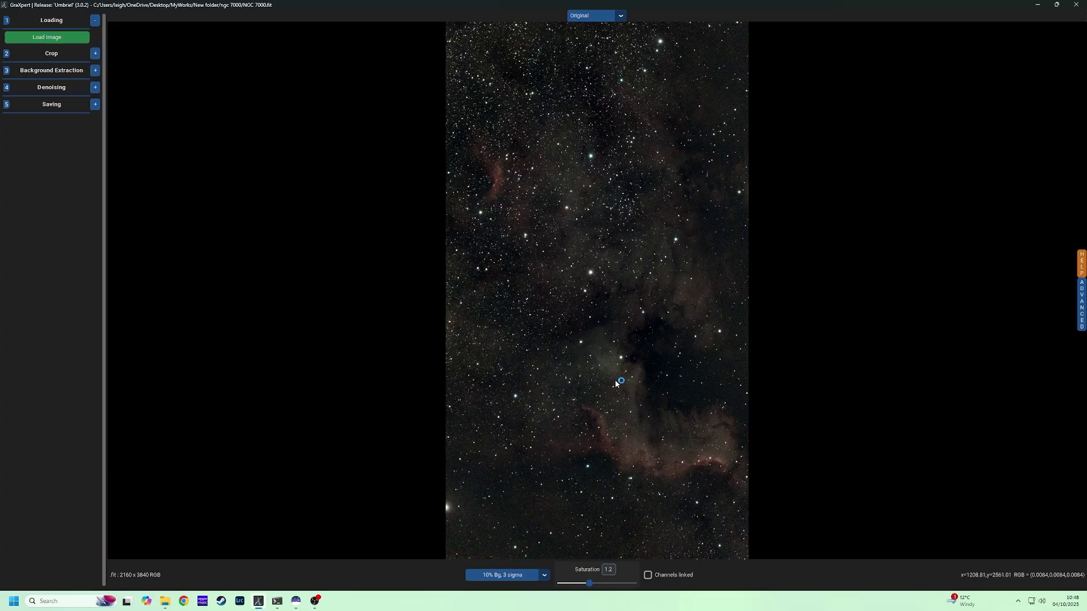
pyautogui.scroll(5, 611, 377)
pyautogui.scroll(-4, 609, 376)
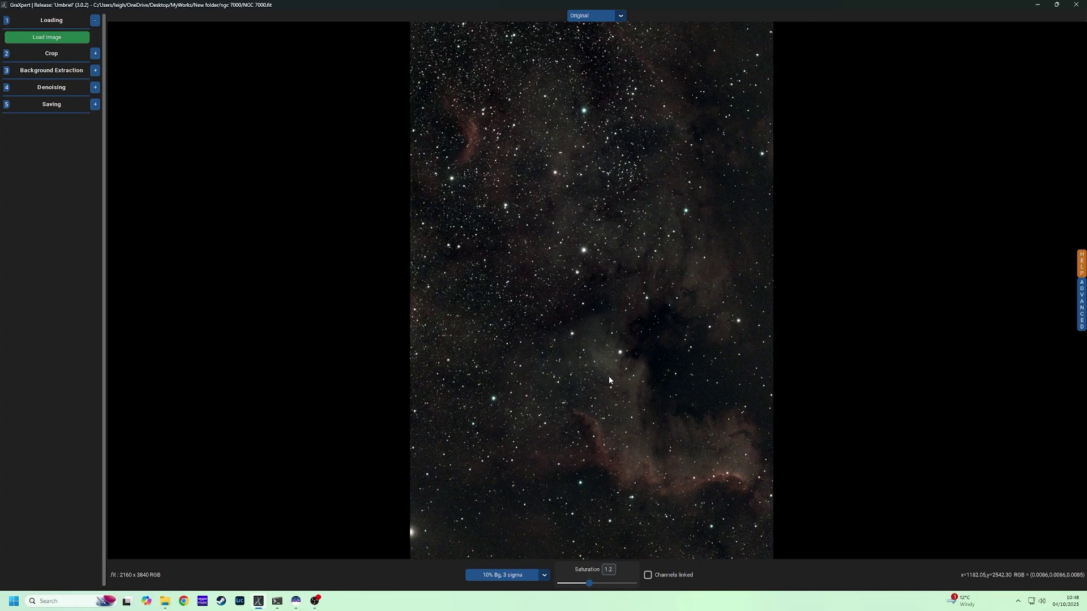
pyautogui.scroll(-2, 609, 376)
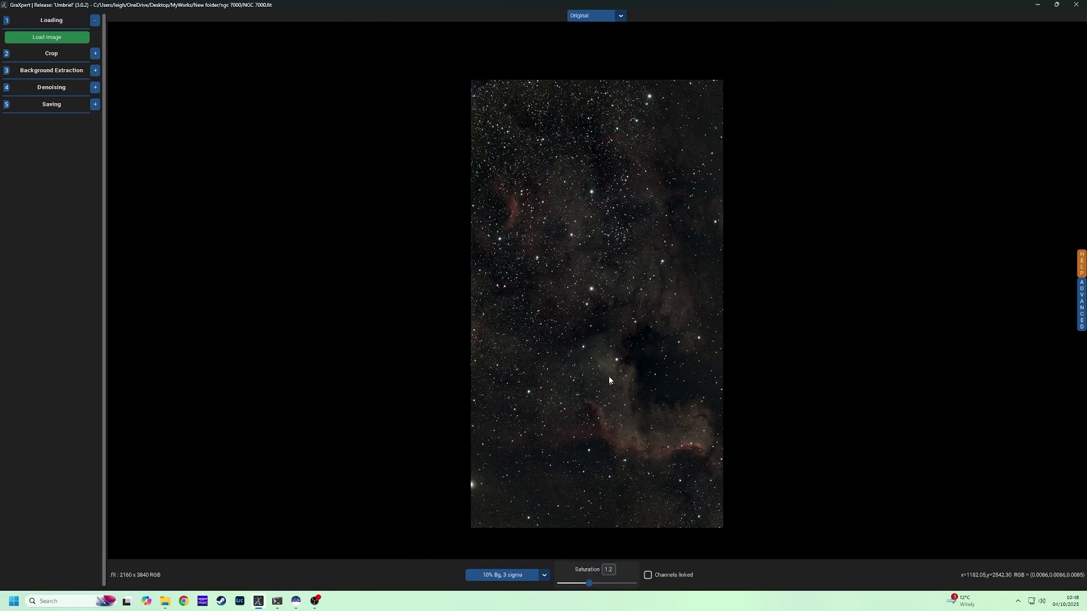
# Run AI background extraction with Calculate Background.
pyautogui.click(95, 54)
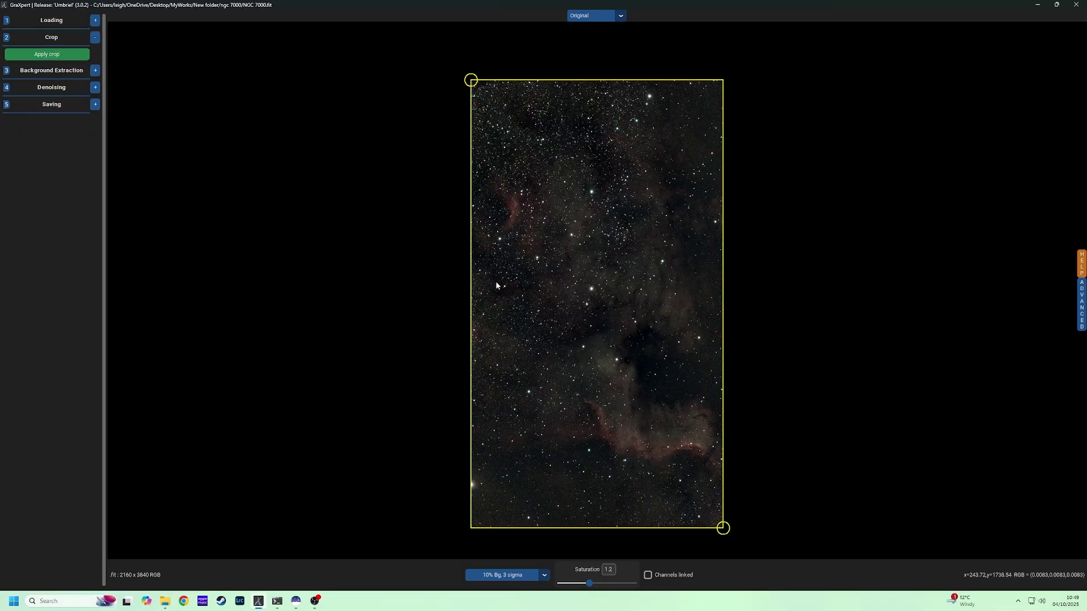
pyautogui.click(95, 71)
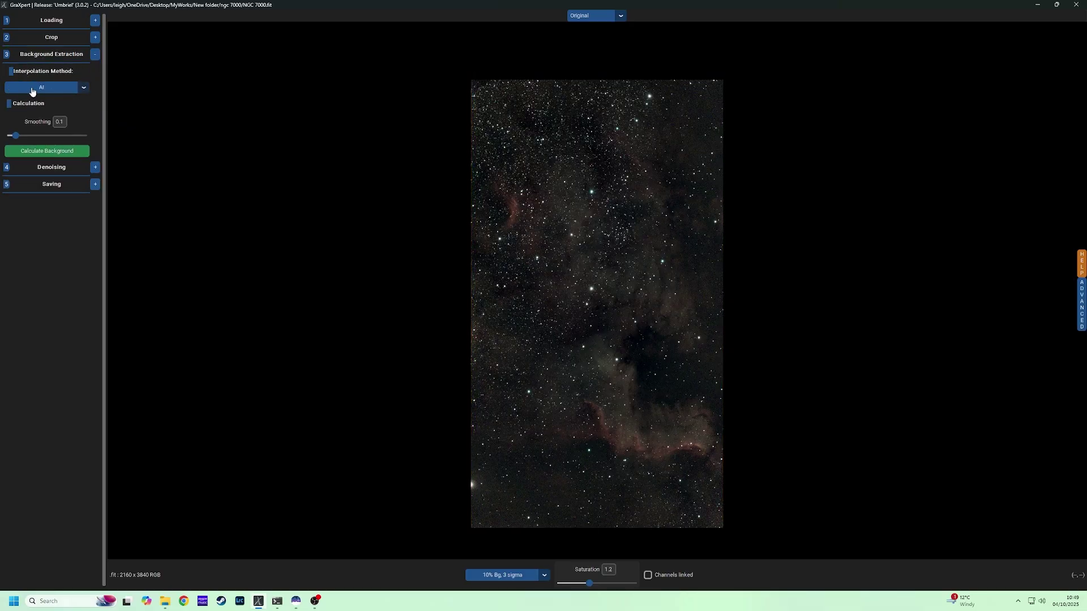
pyautogui.click(17, 150)
# Compare the extracted Background model, ending on the Gradient-Corrected view.
pyautogui.click(602, 19)
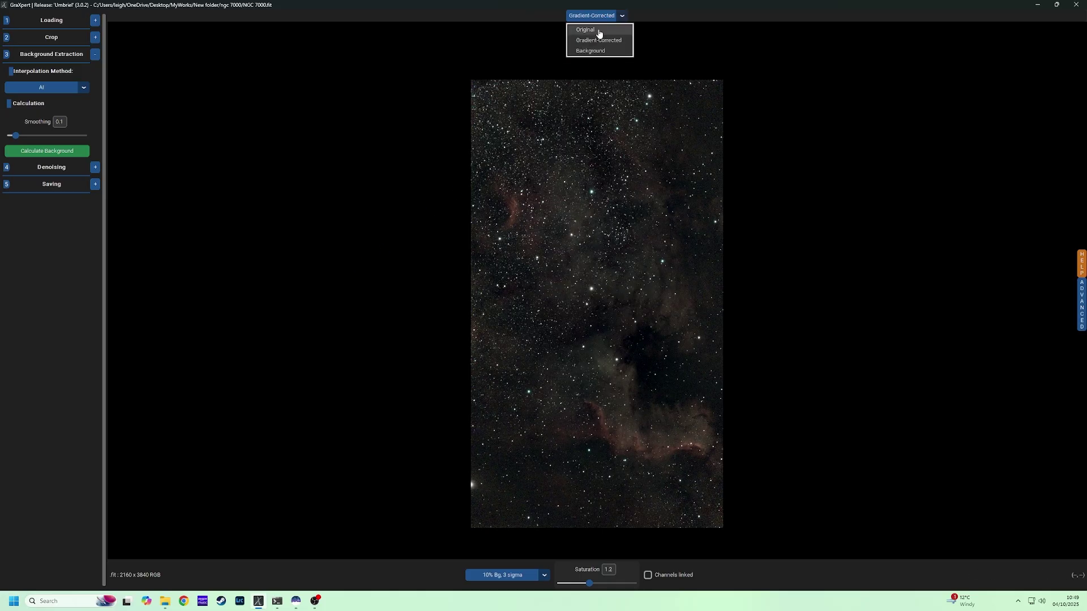
pyautogui.click(599, 41)
pyautogui.click(594, 20)
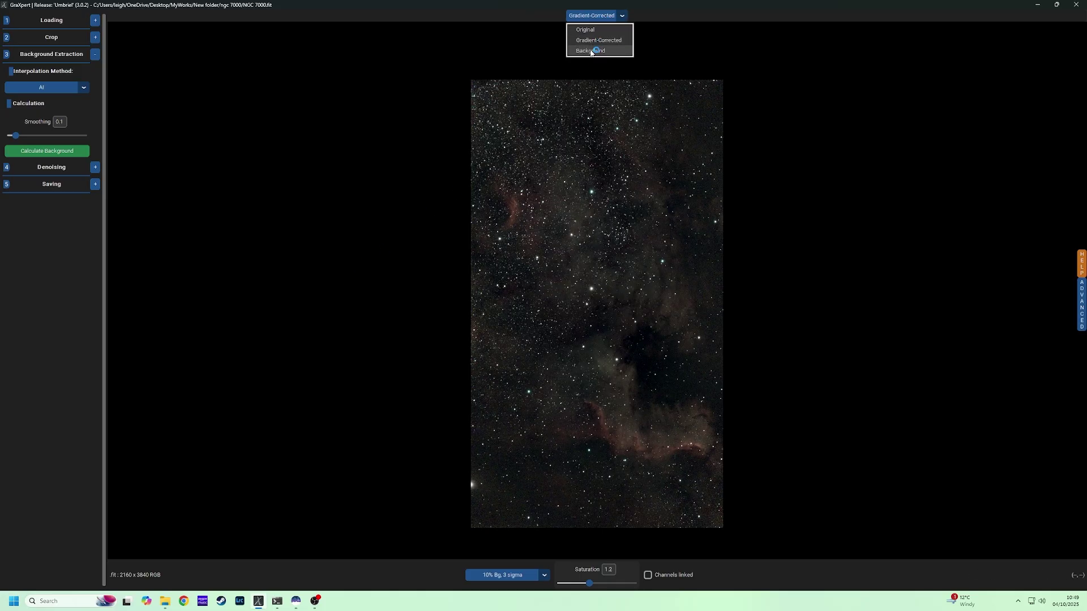
pyautogui.click(591, 50)
pyautogui.click(591, 22)
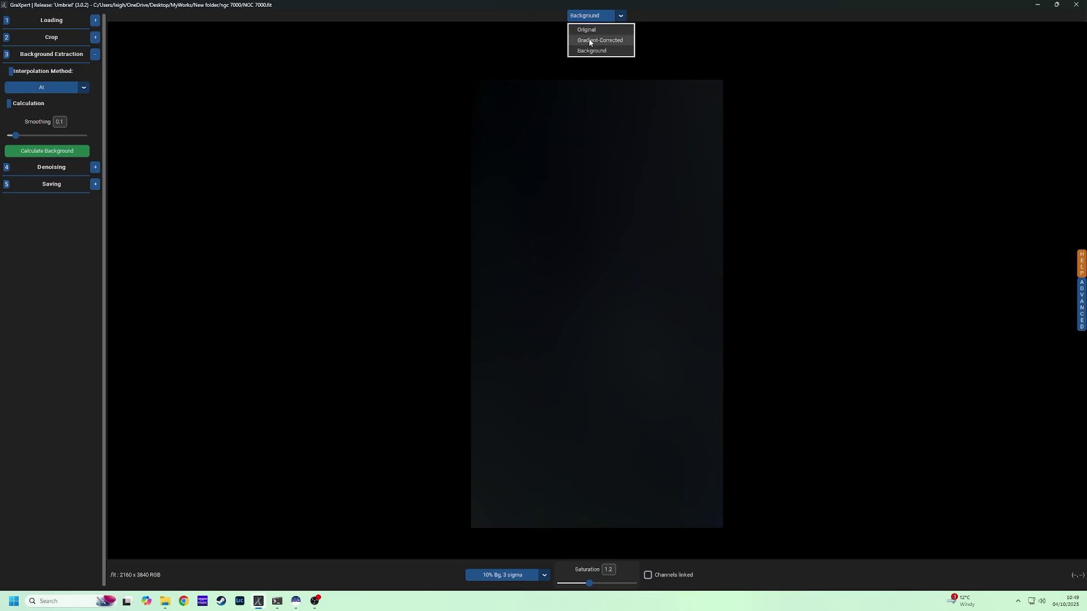
pyautogui.click(590, 40)
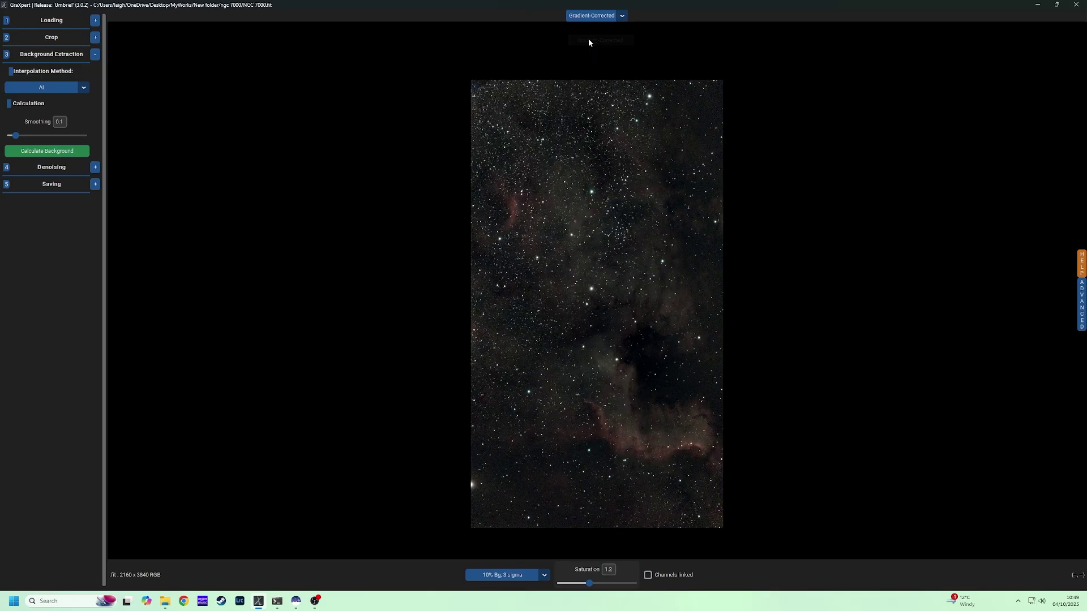
# Denoise the image at strength 0.9 and compare it against the gradient-corrected view.
pyautogui.click(95, 168)
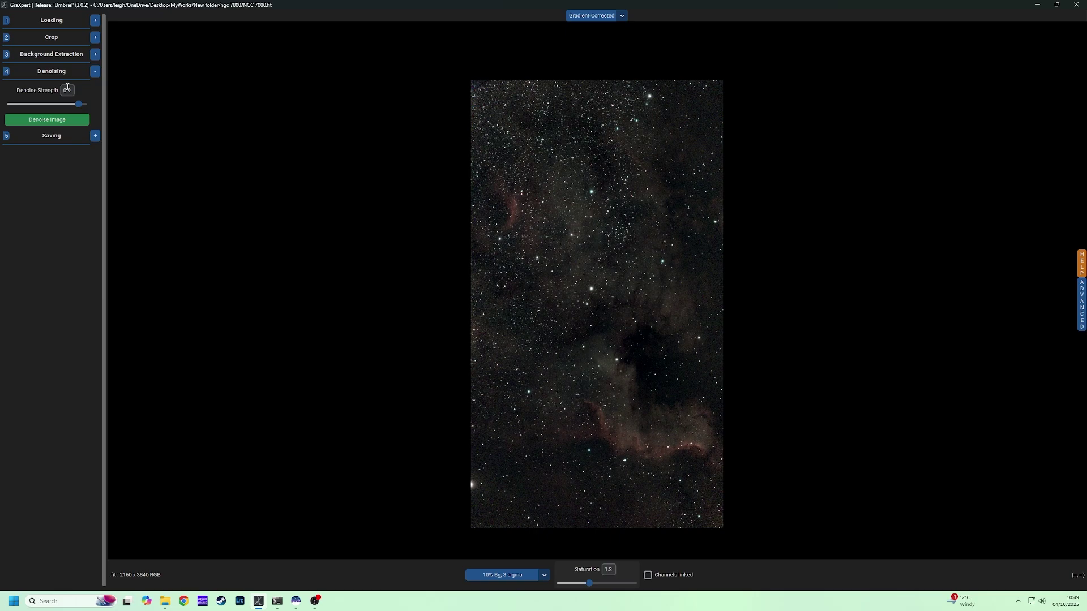
pyautogui.click(55, 121)
pyautogui.scroll(5, 557, 321)
pyautogui.scroll(2, 557, 322)
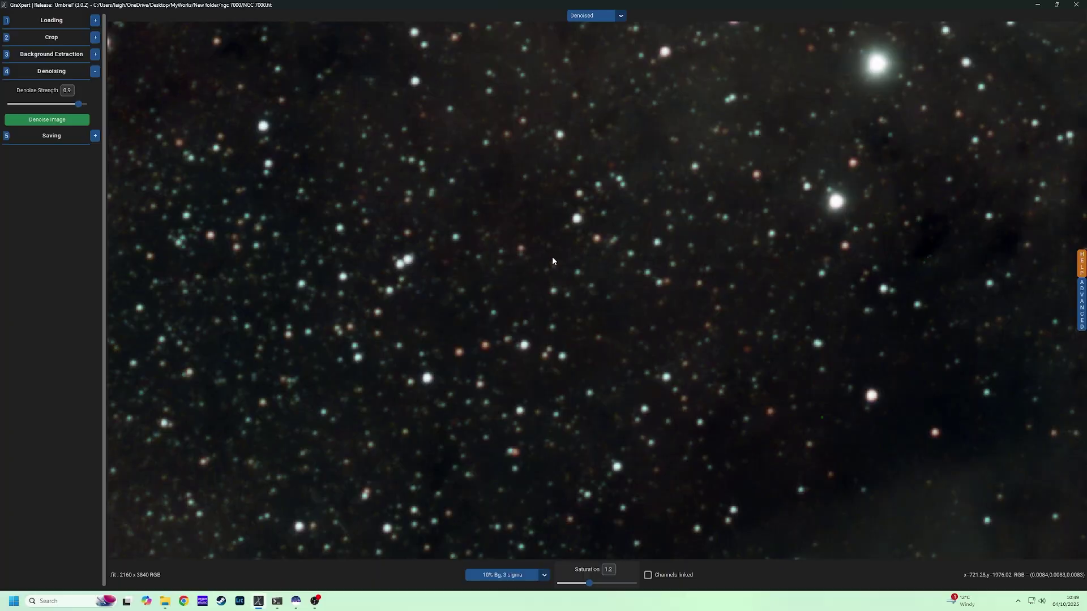
pyautogui.click(599, 16)
pyautogui.click(597, 41)
pyautogui.click(592, 15)
pyautogui.click(596, 60)
pyautogui.scroll(-6, 490, 192)
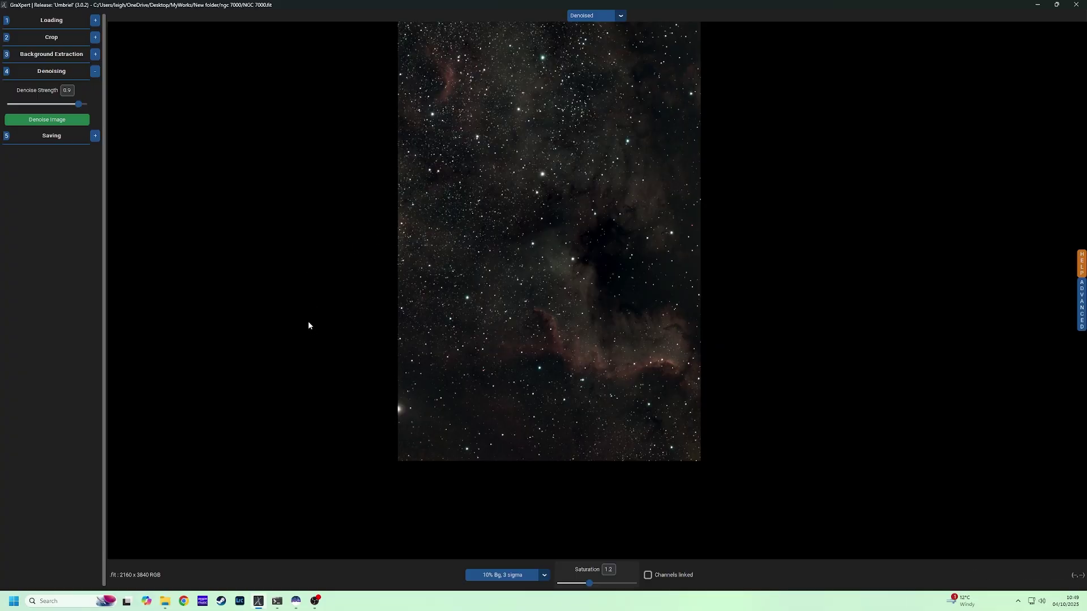
# Save the processed image as 32-bit FITS NGC 7000_GraXpert in the ngc 7000 folder.
pyautogui.click(95, 136)
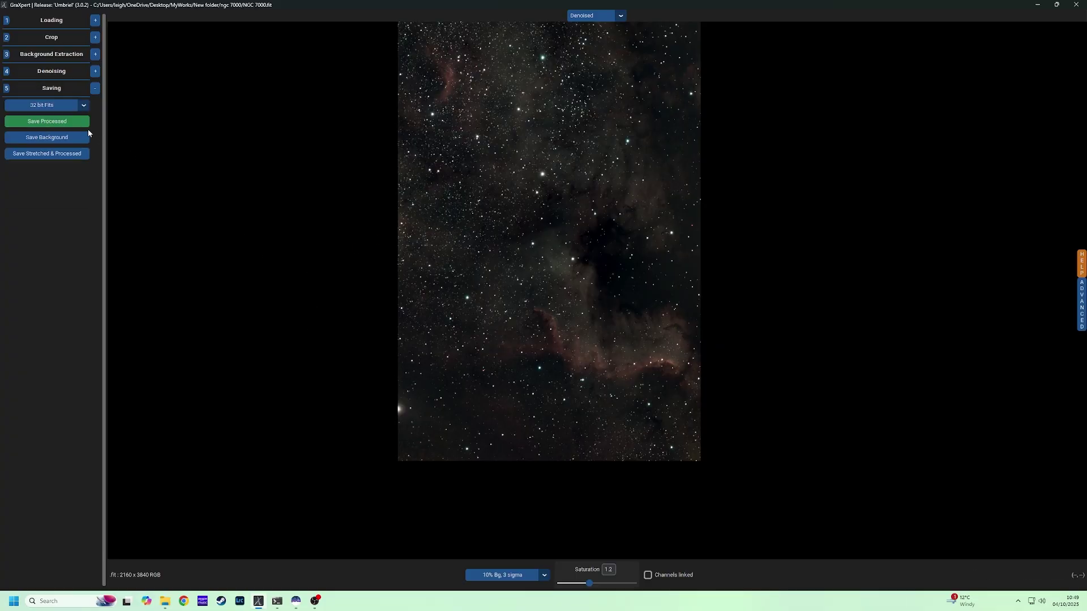
pyautogui.click(45, 122)
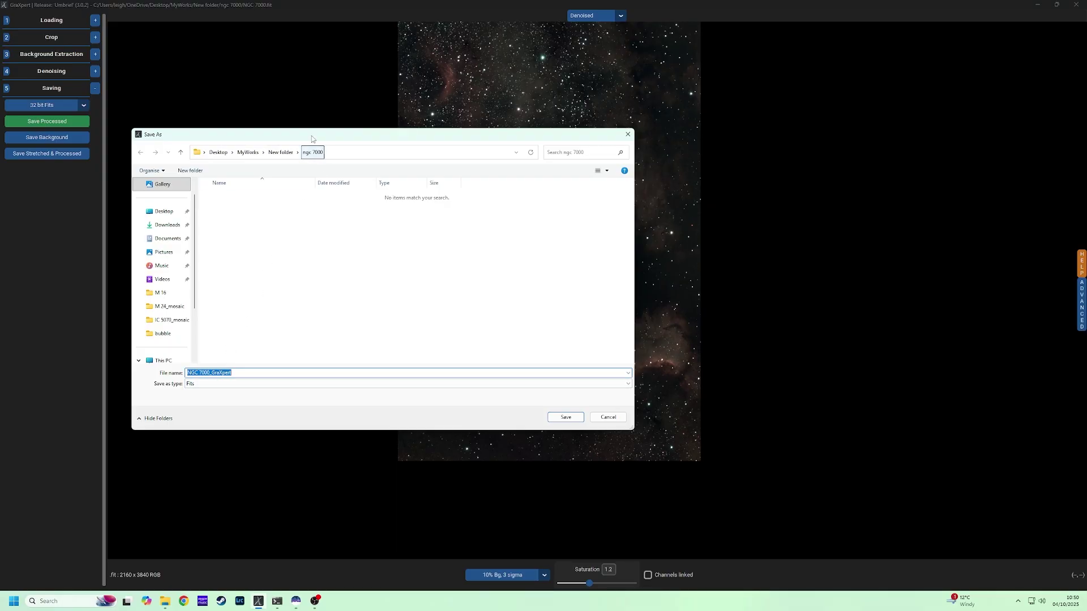
pyautogui.click(563, 418)
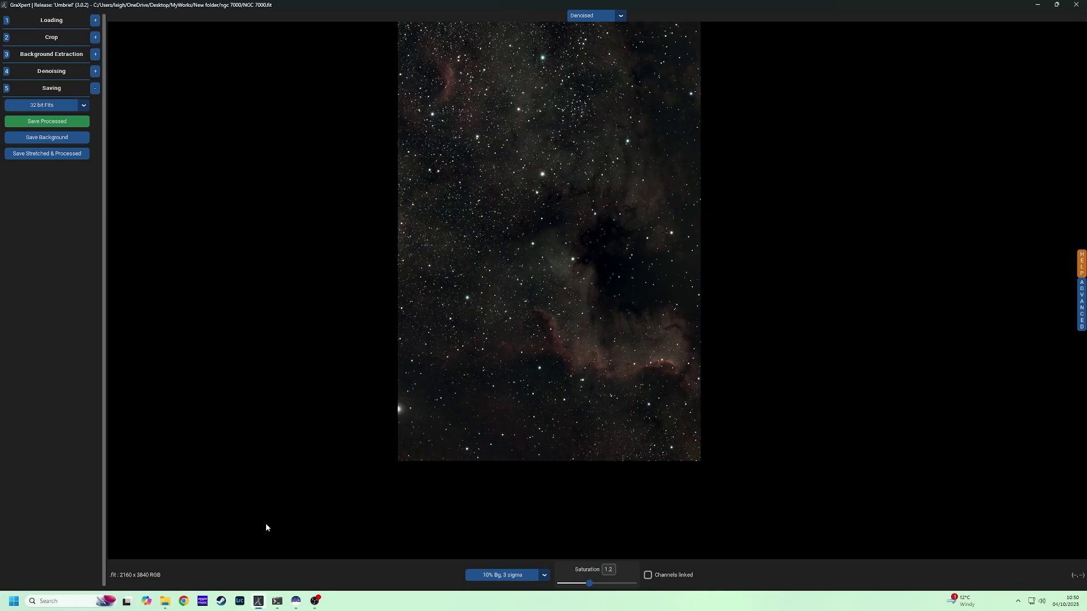
# Dismiss Siril's update notice and drag NGC 7000_GraXpert.fits from the ngc 7000 folder into Siril.
pyautogui.click(296, 601)
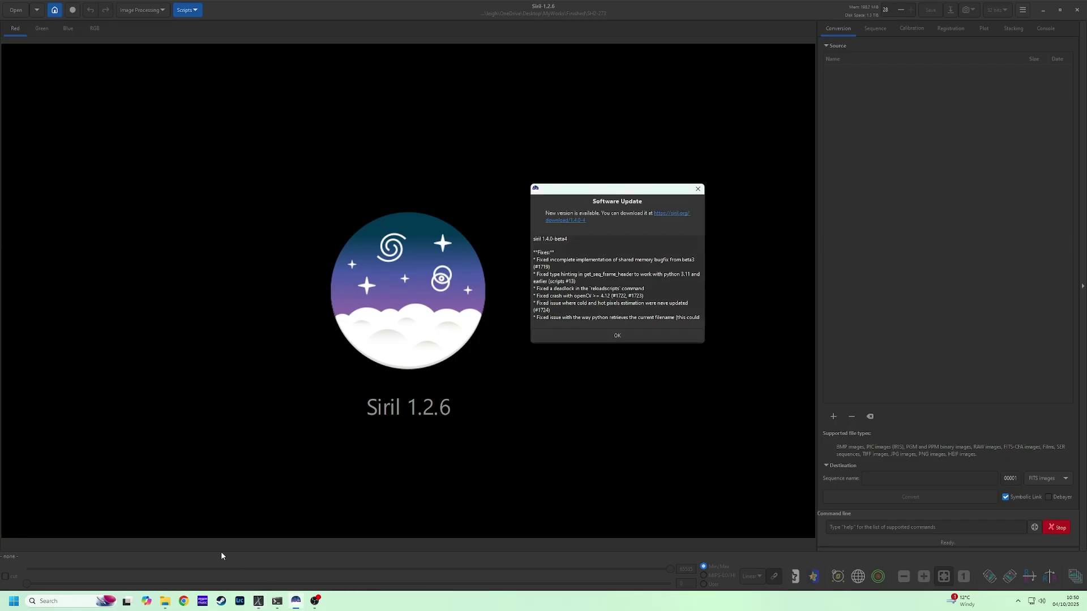
pyautogui.press('Return')
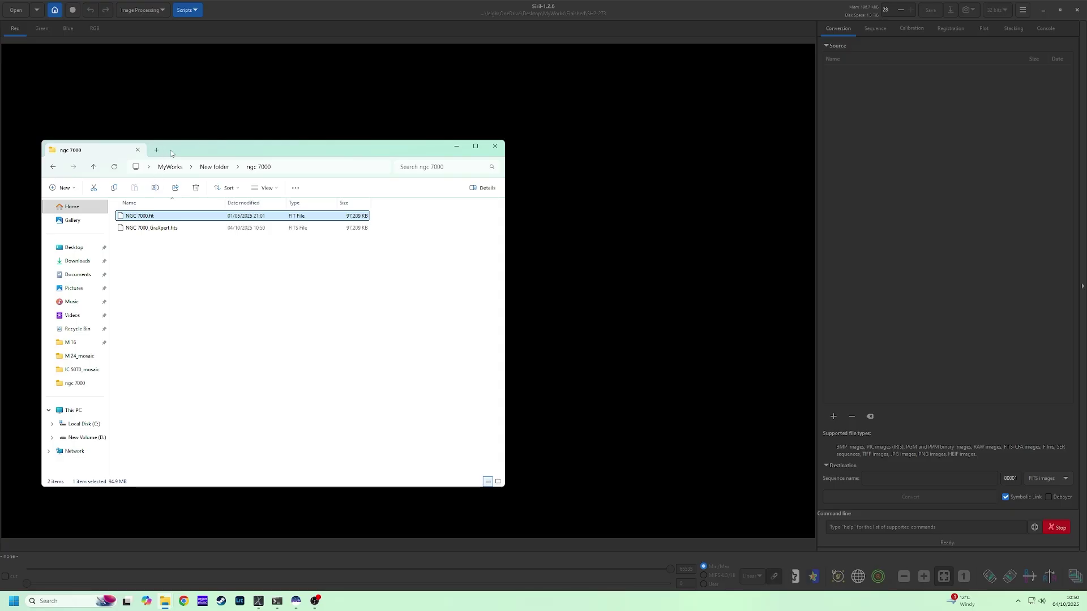
pyautogui.moveTo(171, 151); pyautogui.dragTo(693, 146)
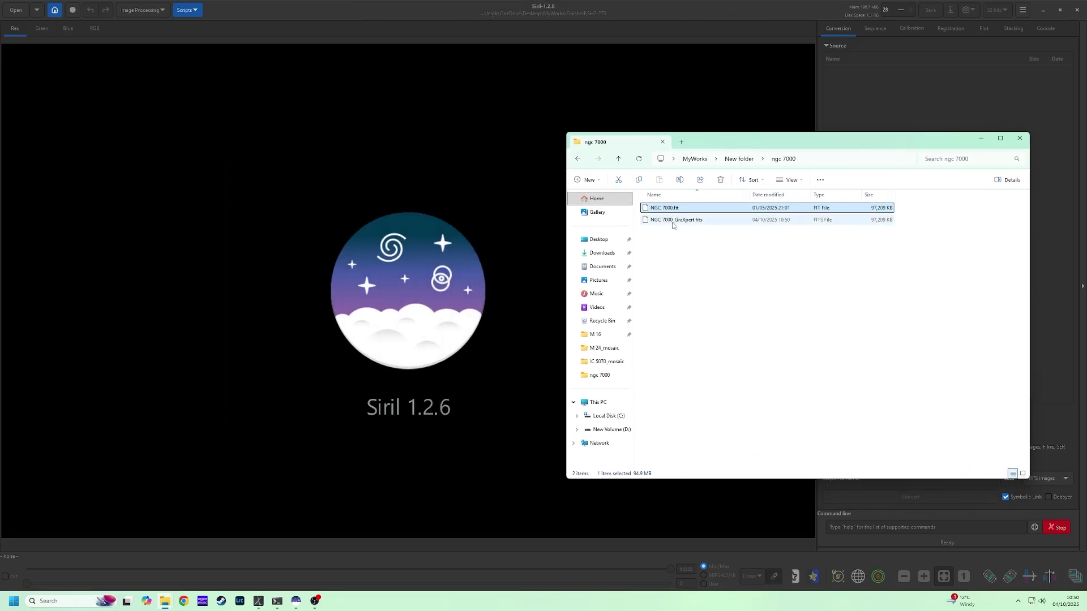
pyautogui.moveTo(674, 219); pyautogui.dragTo(434, 234)
pyautogui.click(432, 234)
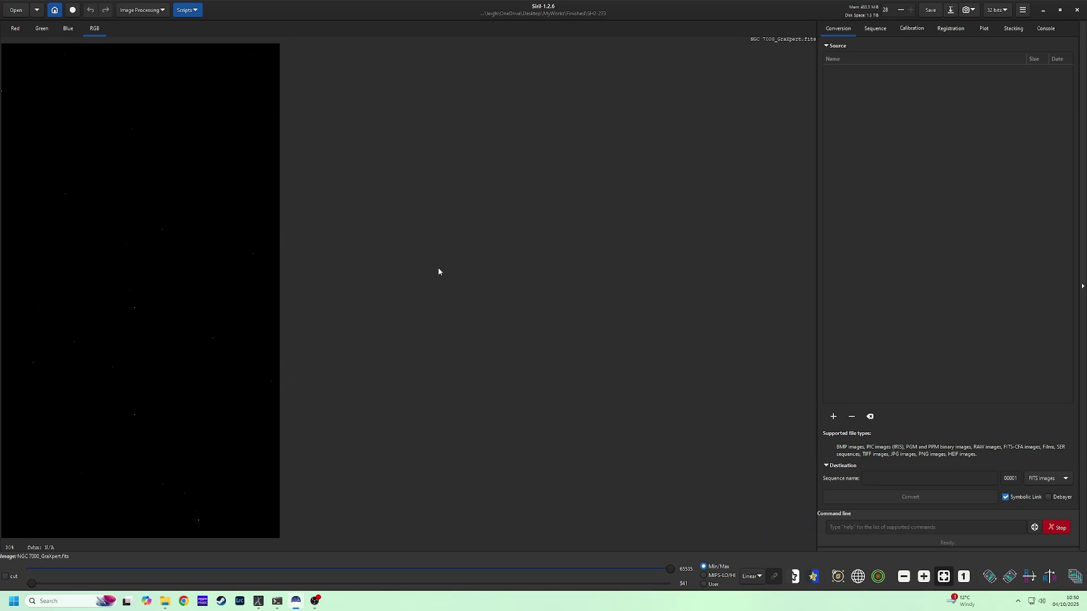
# Enable high-definition display and set Siril's display mode to AutoStretch.
pyautogui.click(762, 576)
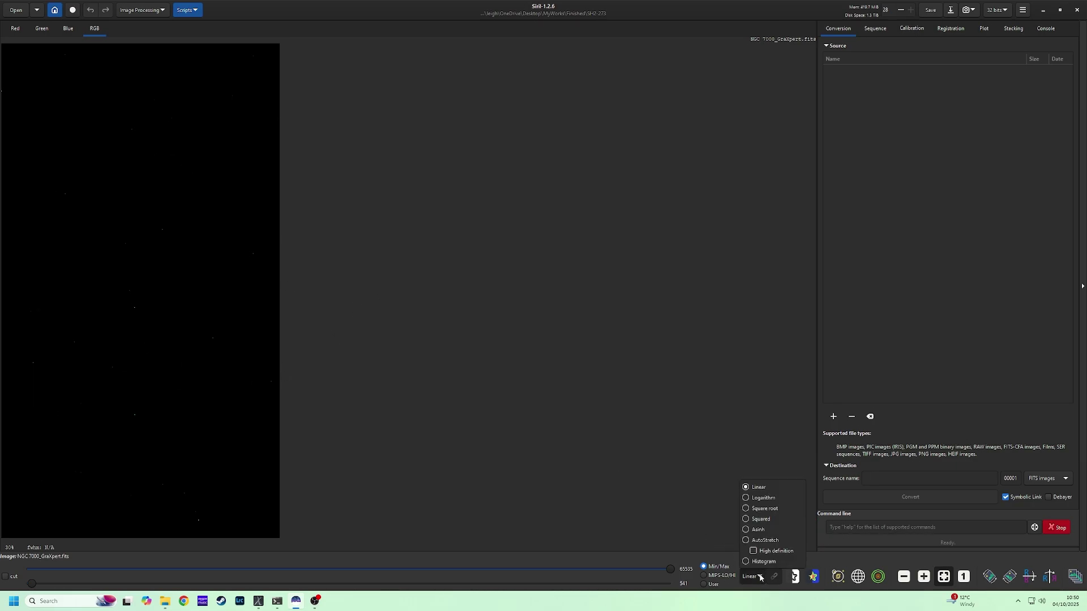
pyautogui.click(753, 552)
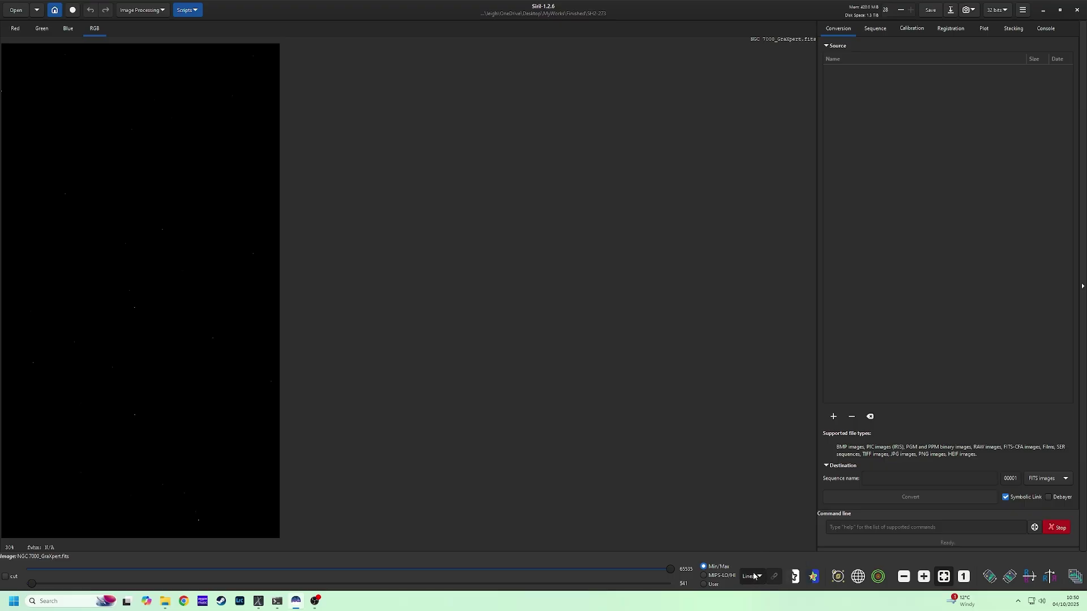
pyautogui.click(753, 576)
pyautogui.click(764, 540)
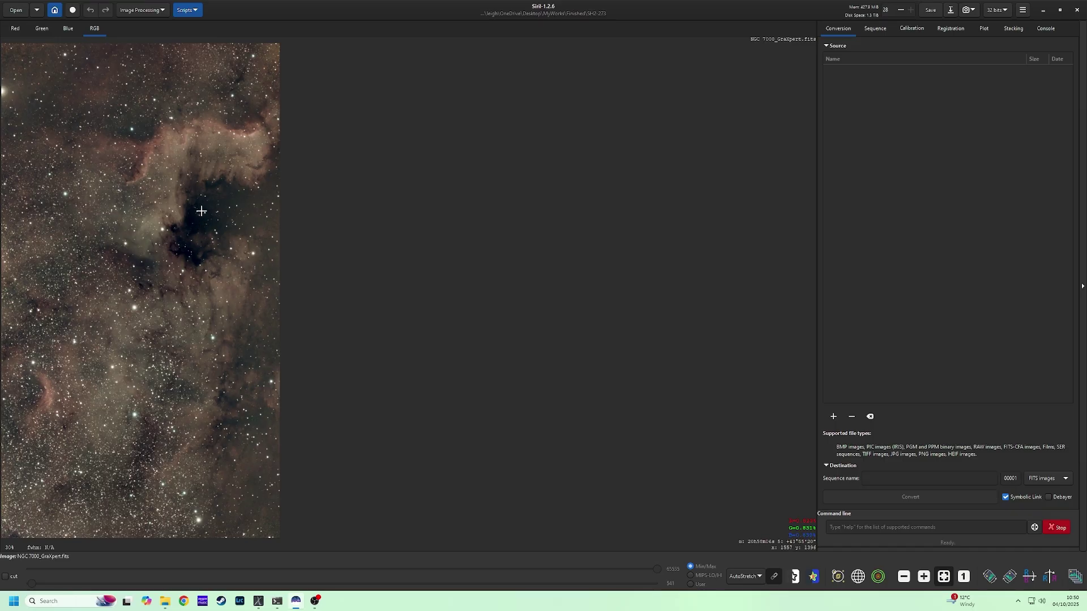
# Run Photometric Color Calibration using NGC 7000's SIMBAD coordinates and the NOMAD catalogue.
pyautogui.click(161, 13)
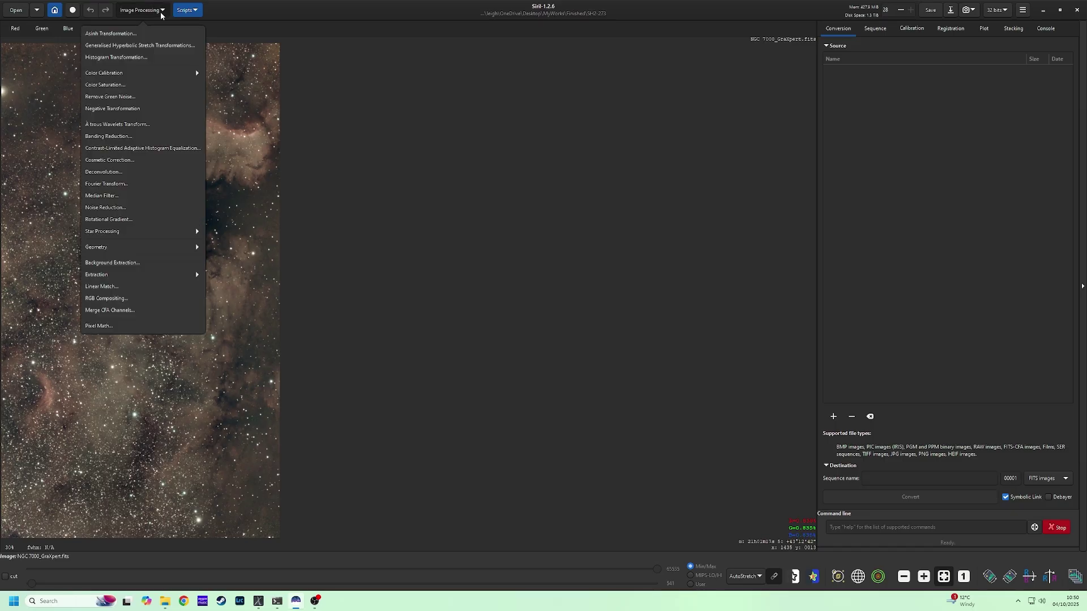
pyautogui.click(161, 73)
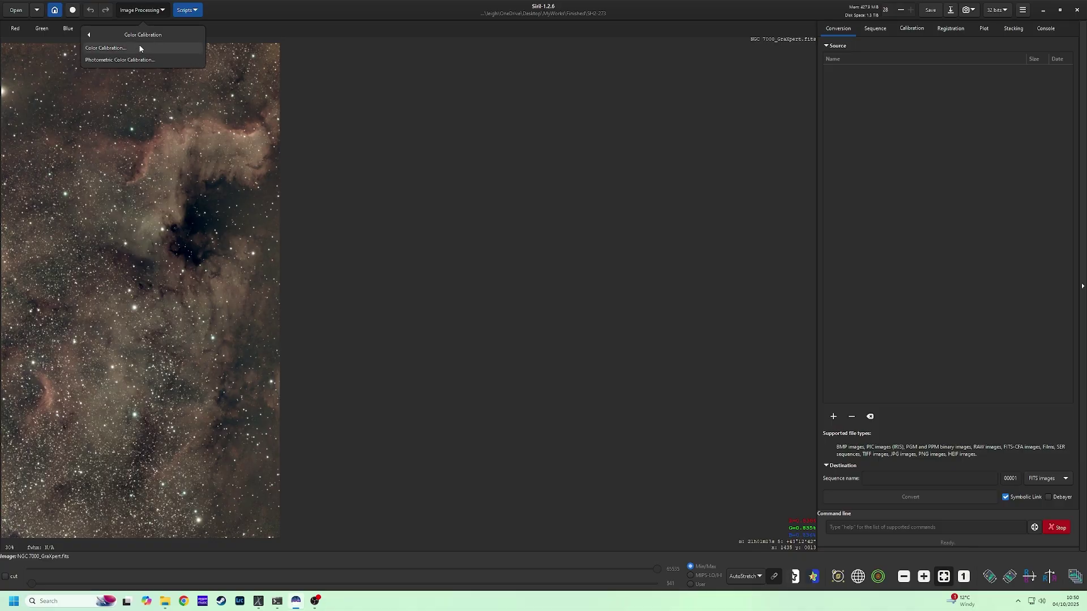
pyautogui.click(136, 61)
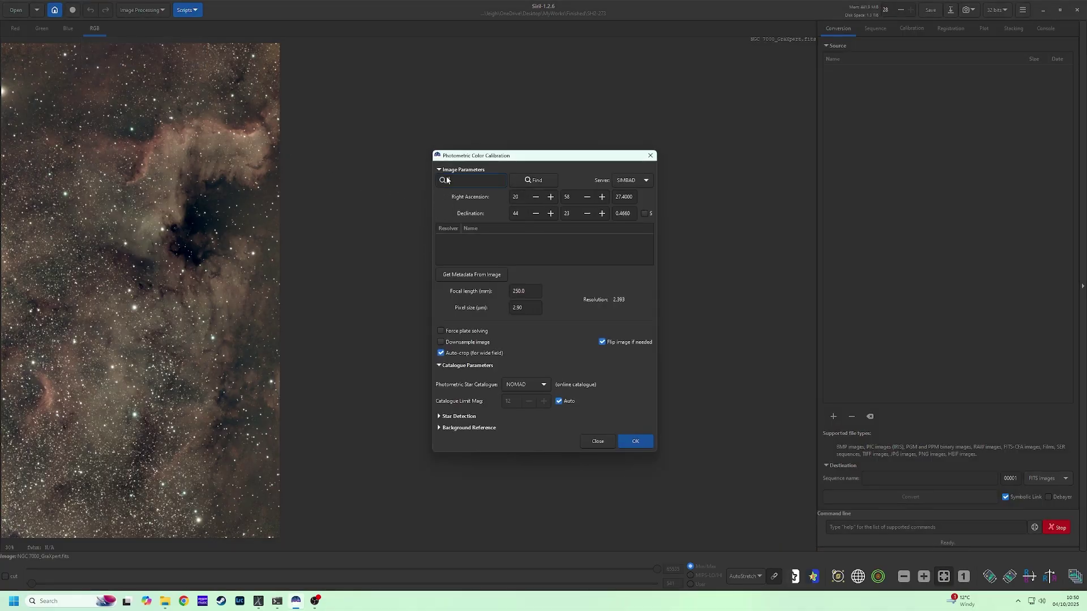
pyautogui.write('ngc 7000')
pyautogui.click(522, 179)
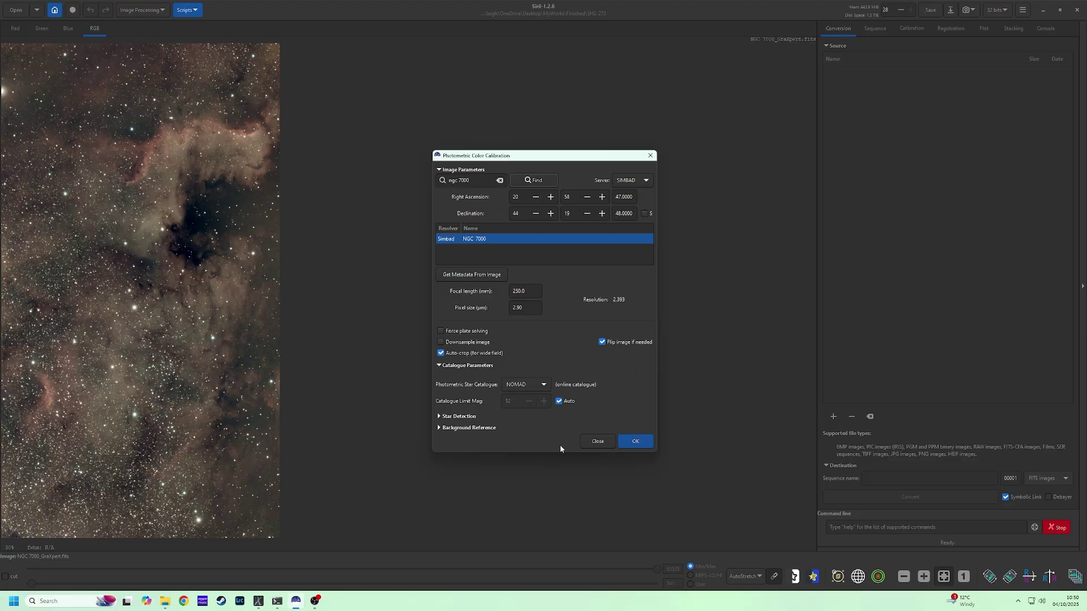
pyautogui.click(637, 443)
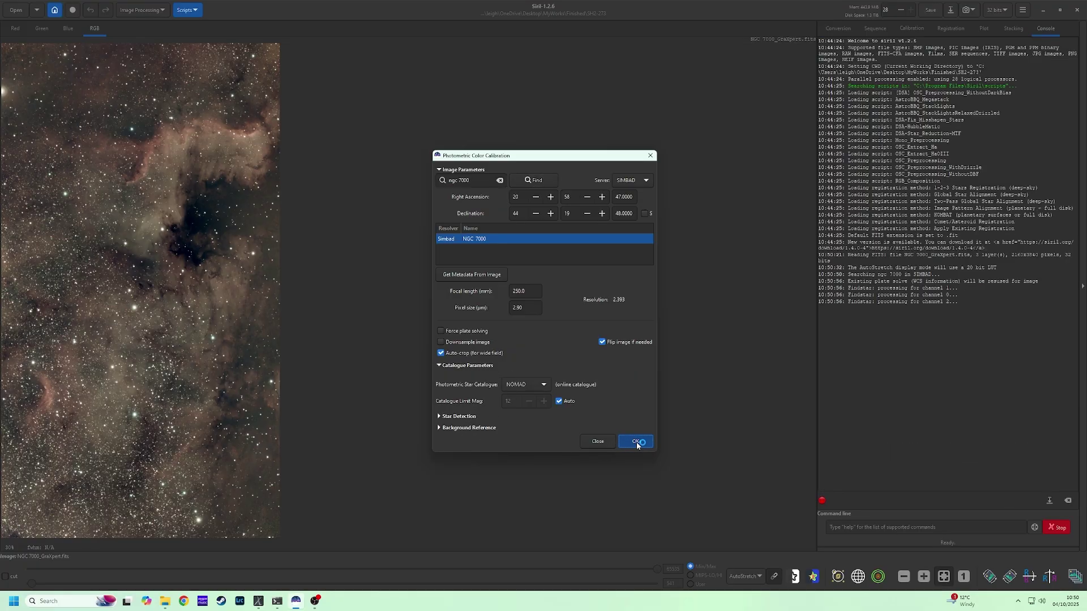
pyautogui.click(598, 441)
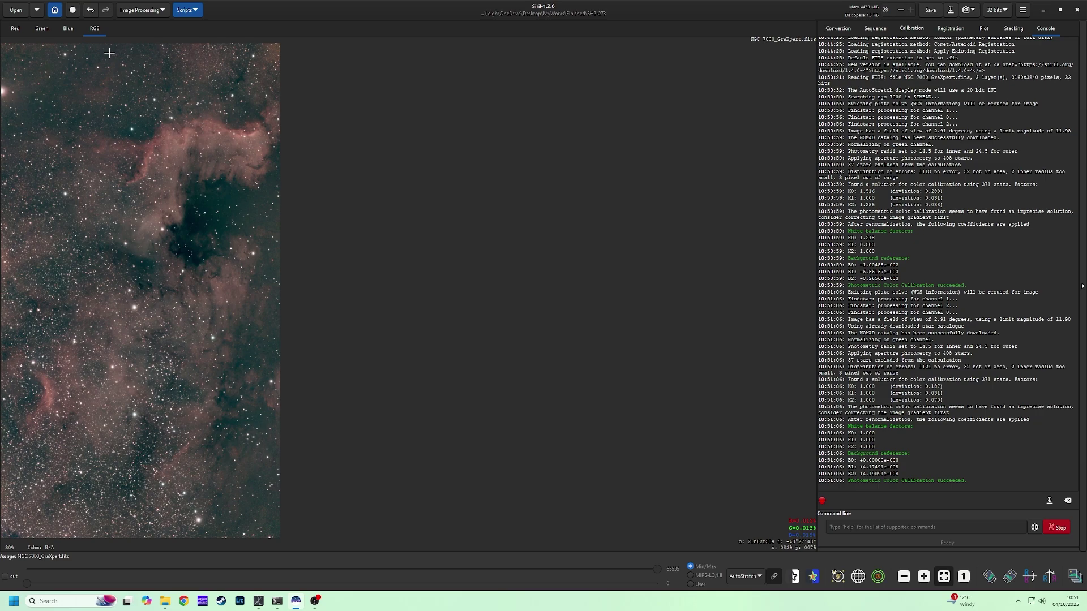
# Undo the colour calibration, mirror the image top-to-bottom, and save it as NGC 7000_GraXpert.fits.
pyautogui.click(91, 10)
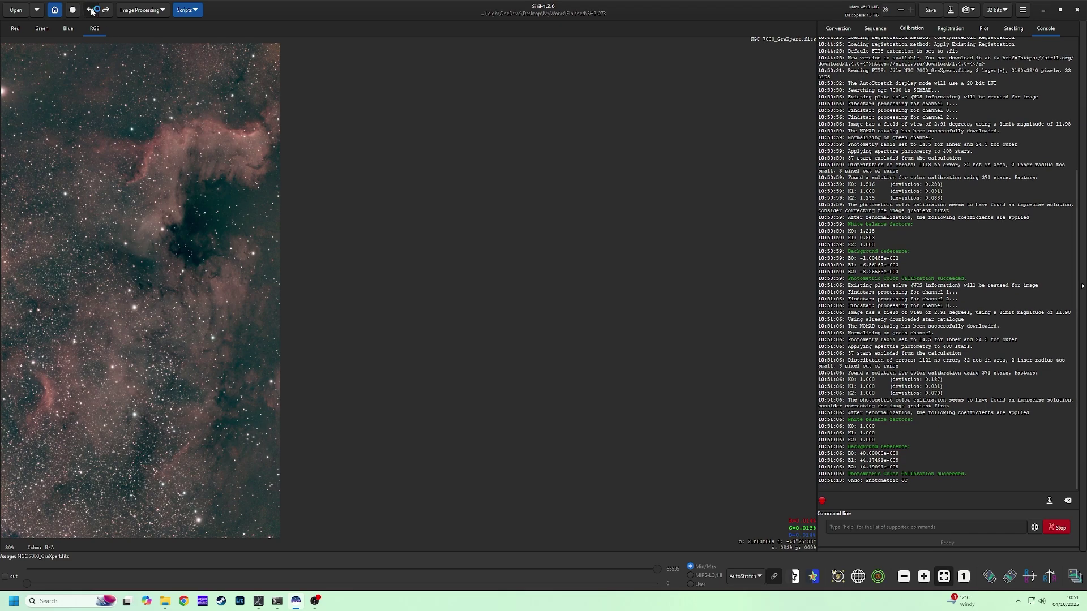
pyautogui.click(90, 10)
pyautogui.click(105, 10)
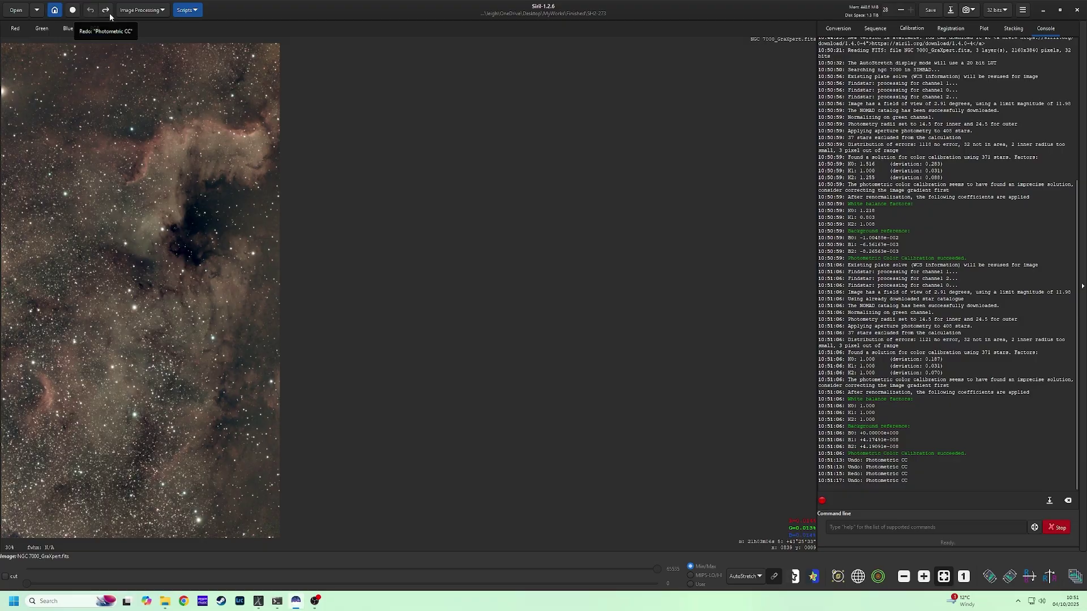
pyautogui.click(91, 10)
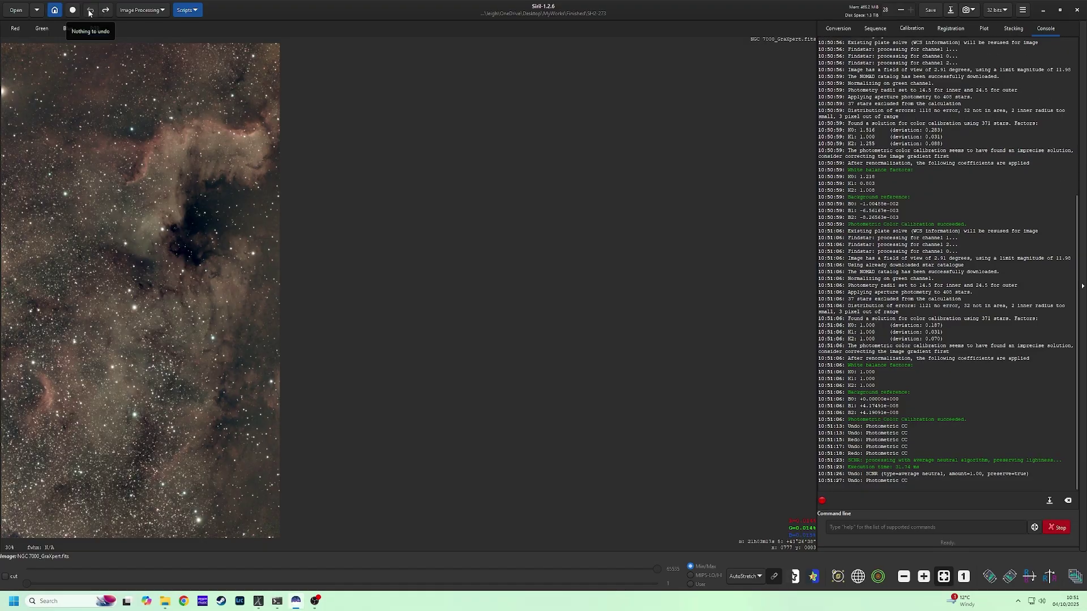
pyautogui.click(105, 11)
pyautogui.click(91, 10)
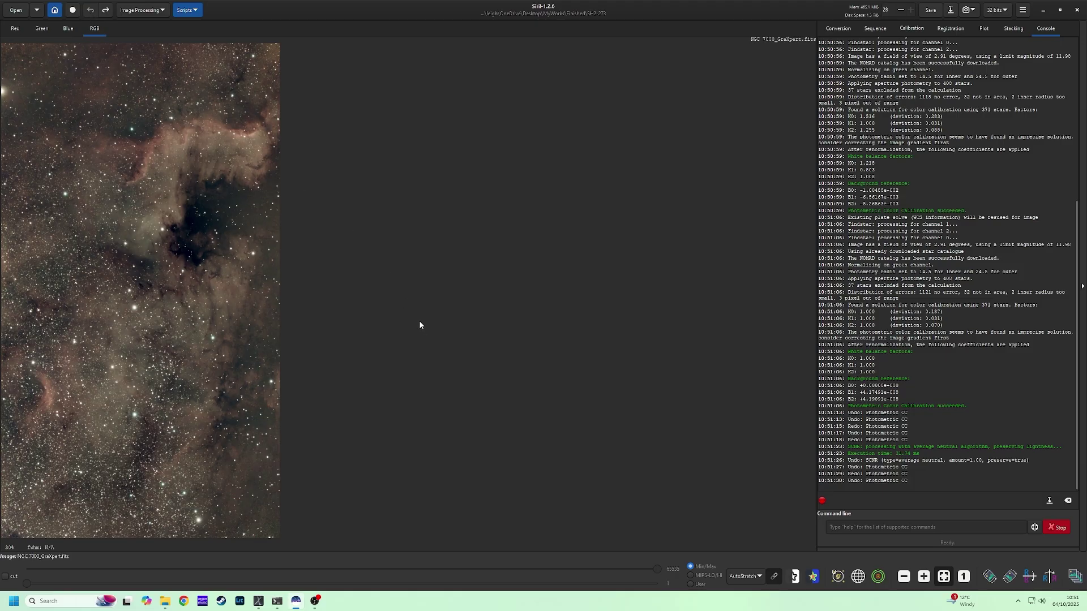
pyautogui.click(1030, 578)
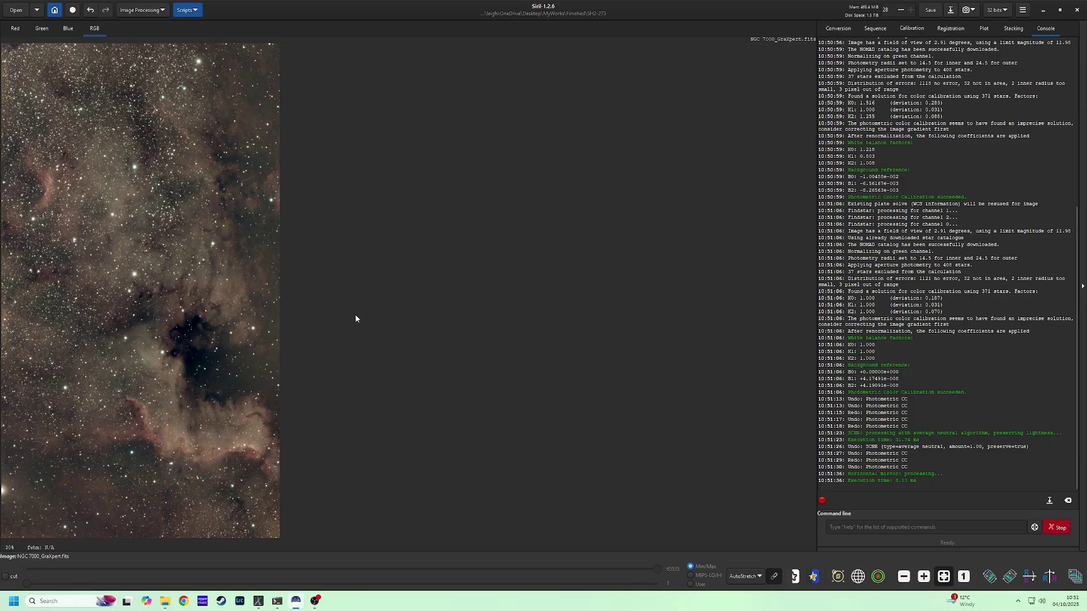
pyautogui.click(936, 10)
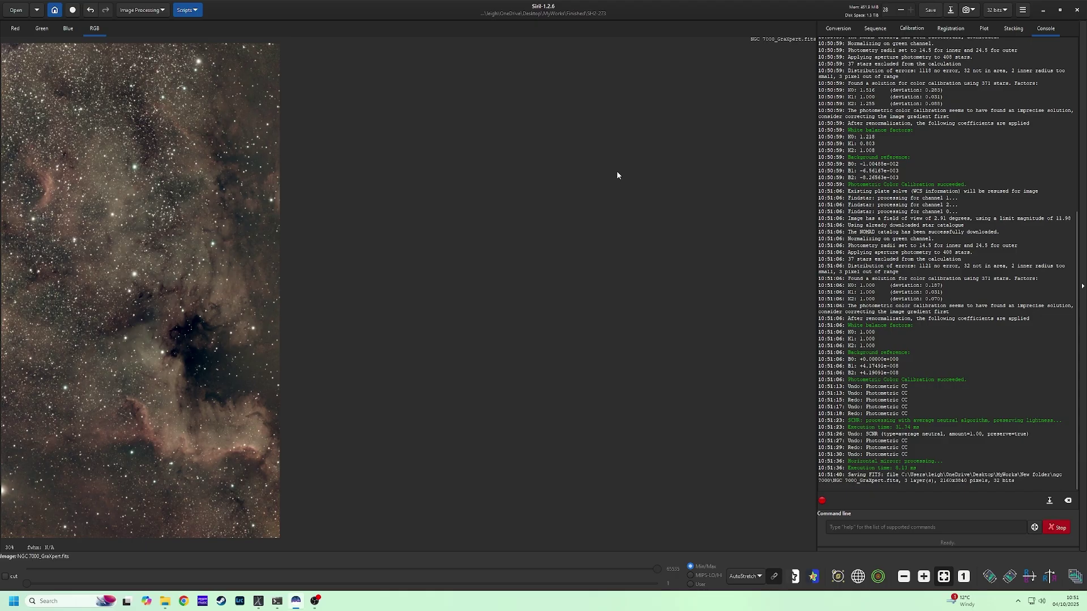
# Set ngc 7000 as the working folder and run StarNet star removal with Pre-stretch enabled.
pyautogui.click(56, 10)
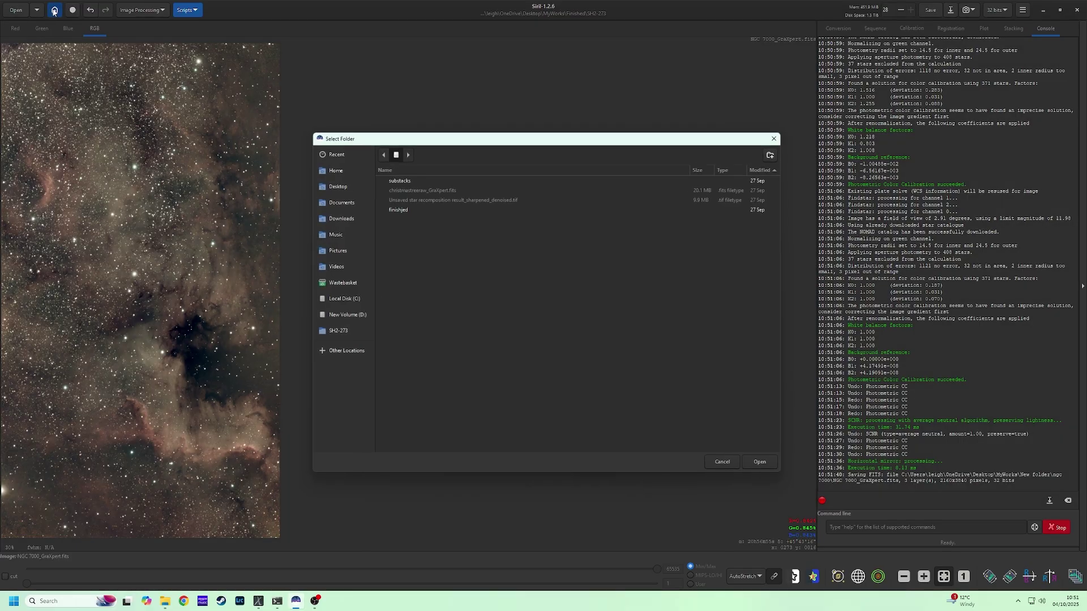
pyautogui.click(763, 467)
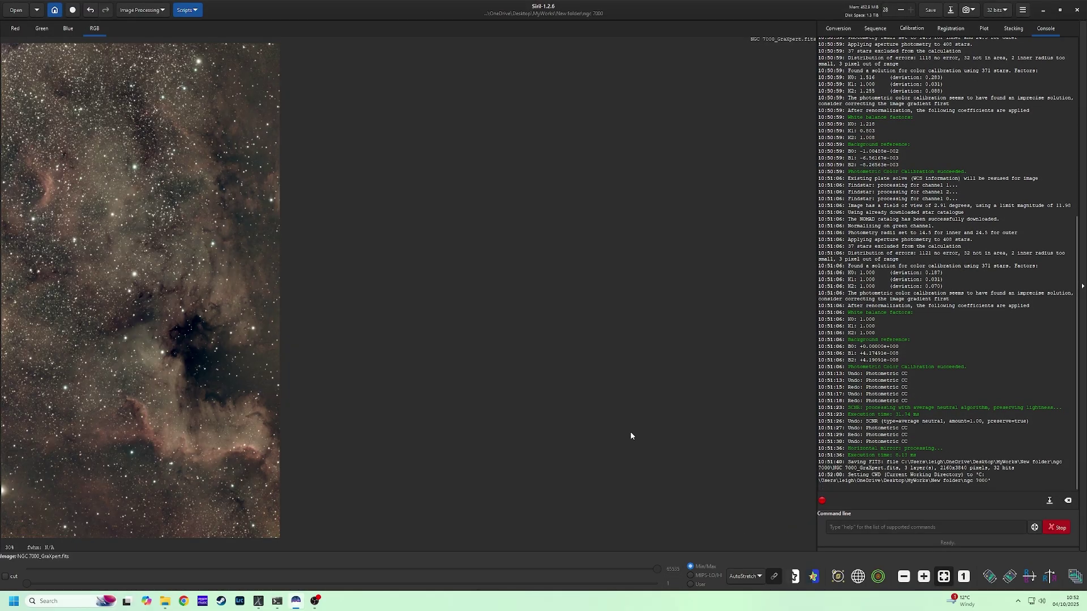
pyautogui.click(161, 10)
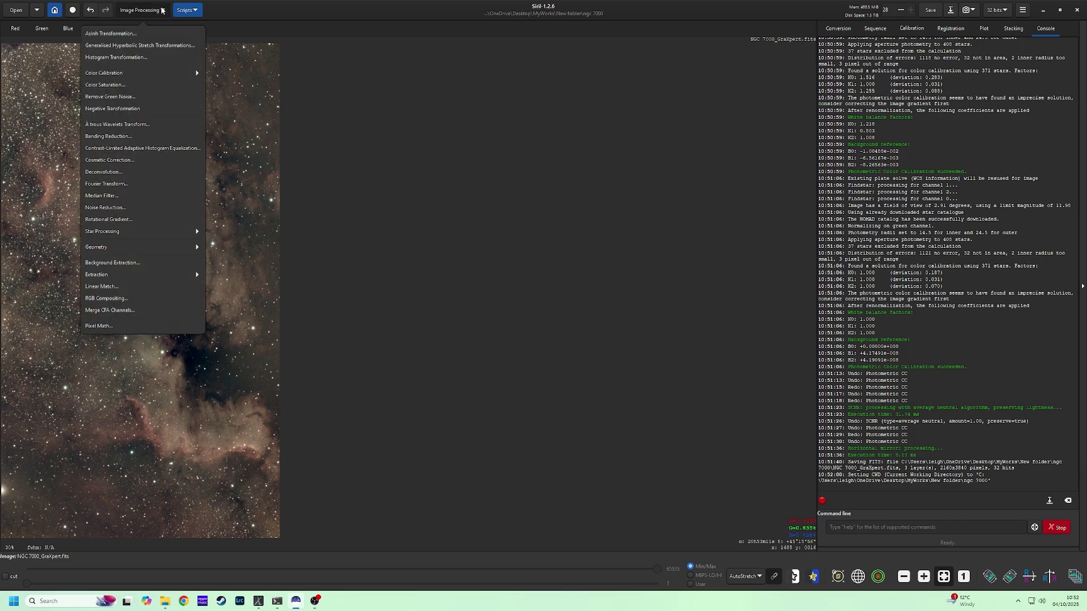
pyautogui.click(125, 232)
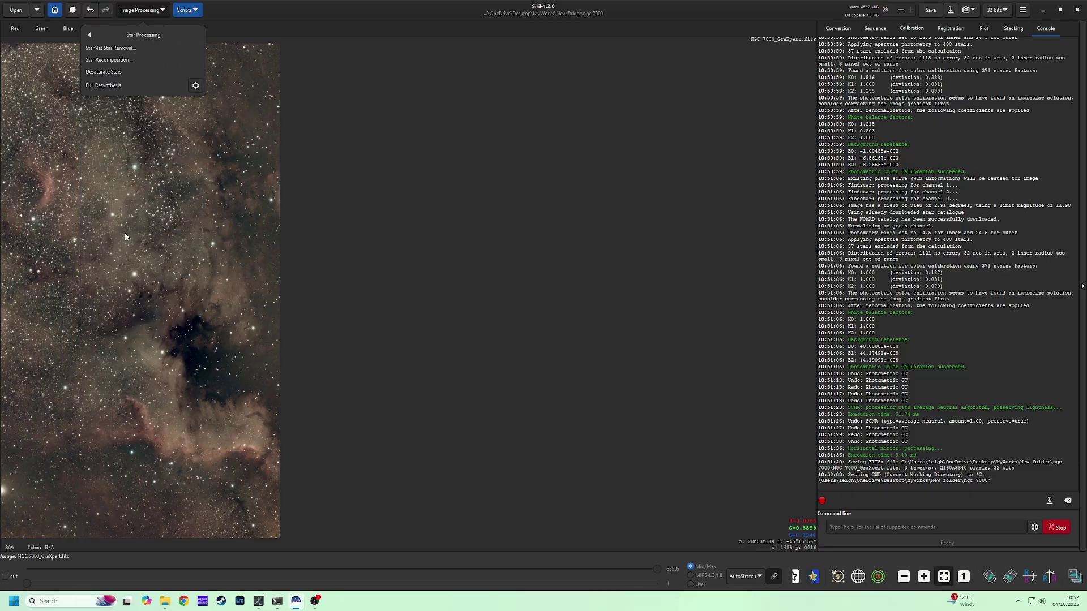
pyautogui.click(140, 50)
pyautogui.click(486, 272)
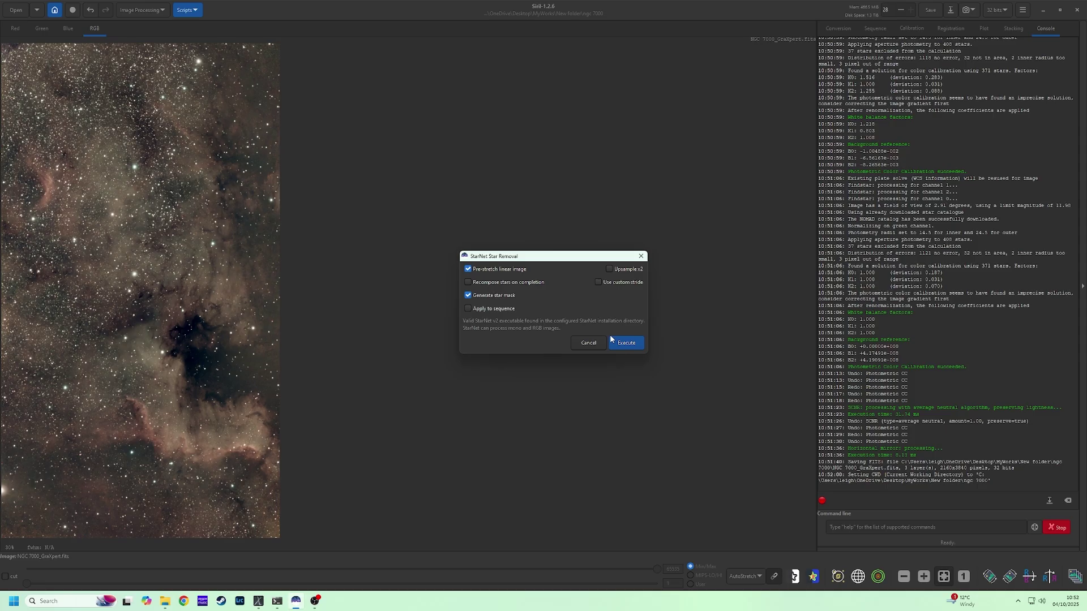
pyautogui.click(625, 343)
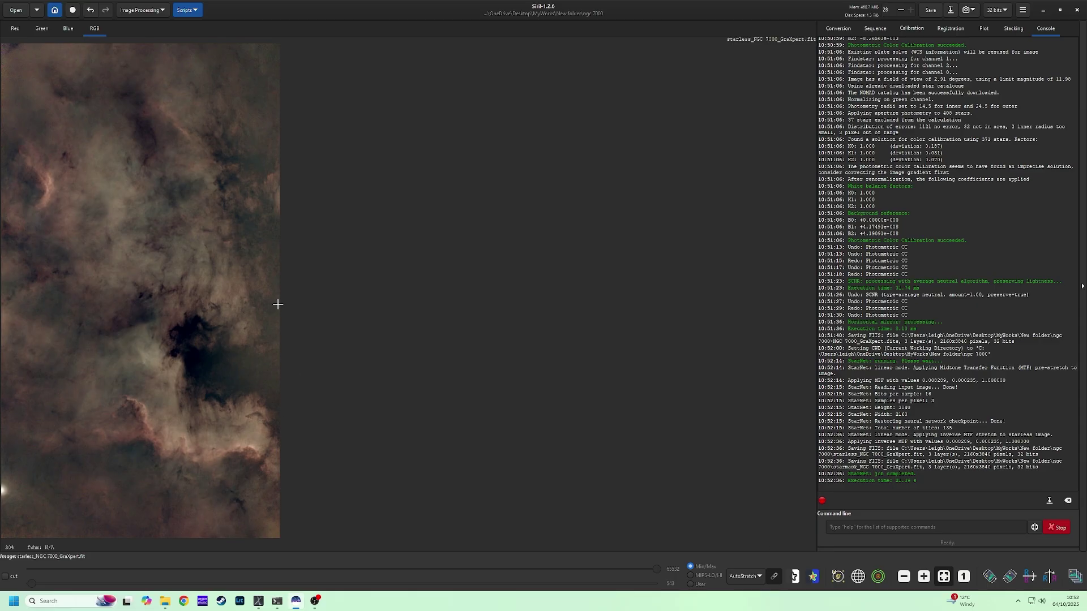
# Switch the display to Linear, preview a histogram autostretch, then reset and close it.
pyautogui.click(734, 578)
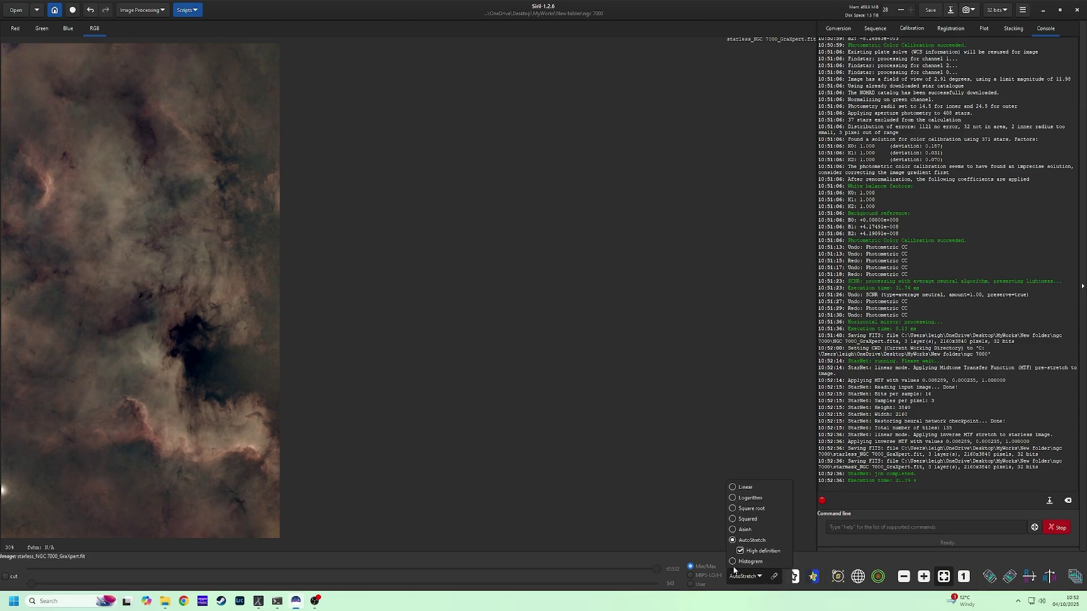
pyautogui.click(734, 490)
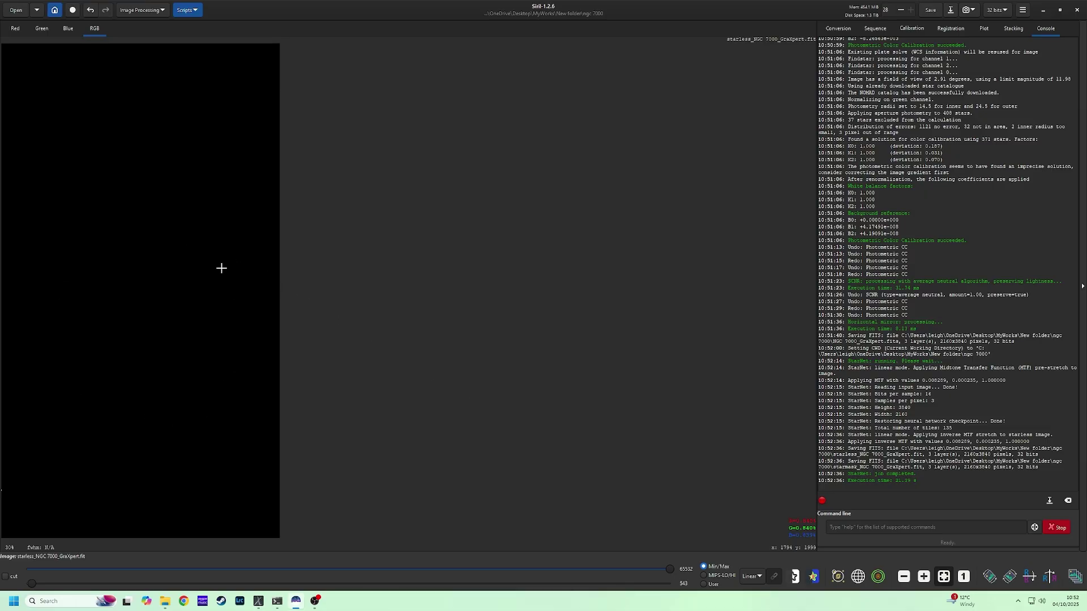
pyautogui.click(162, 7)
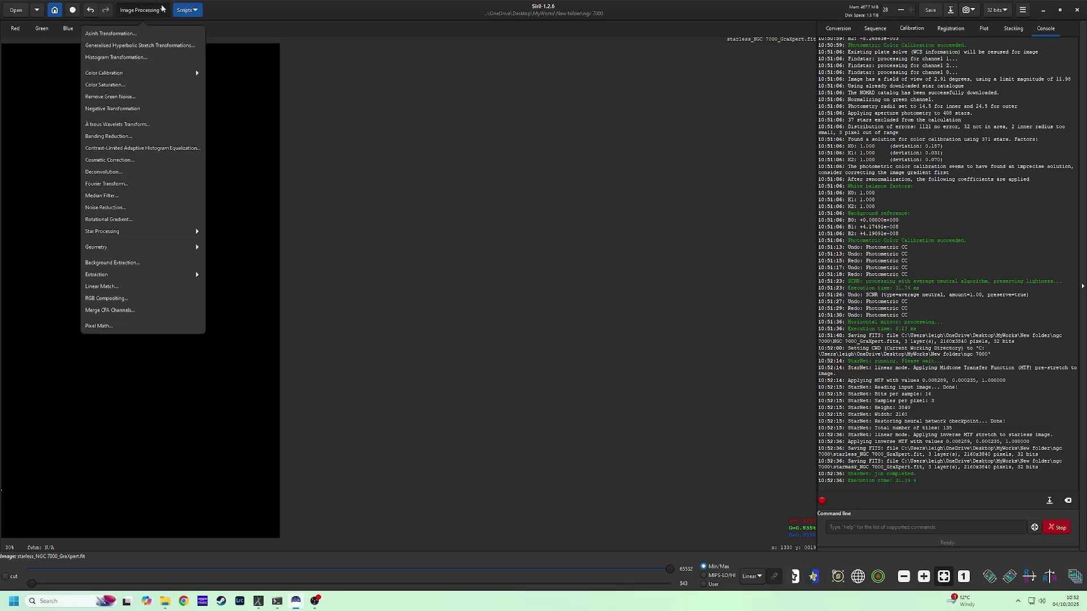
pyautogui.click(138, 59)
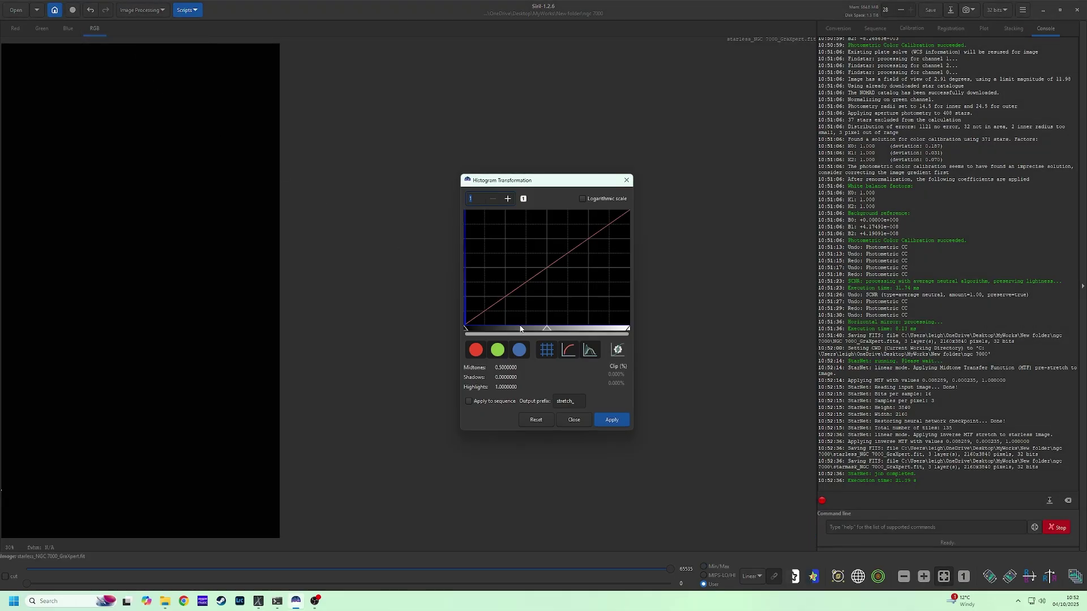
pyautogui.click(617, 351)
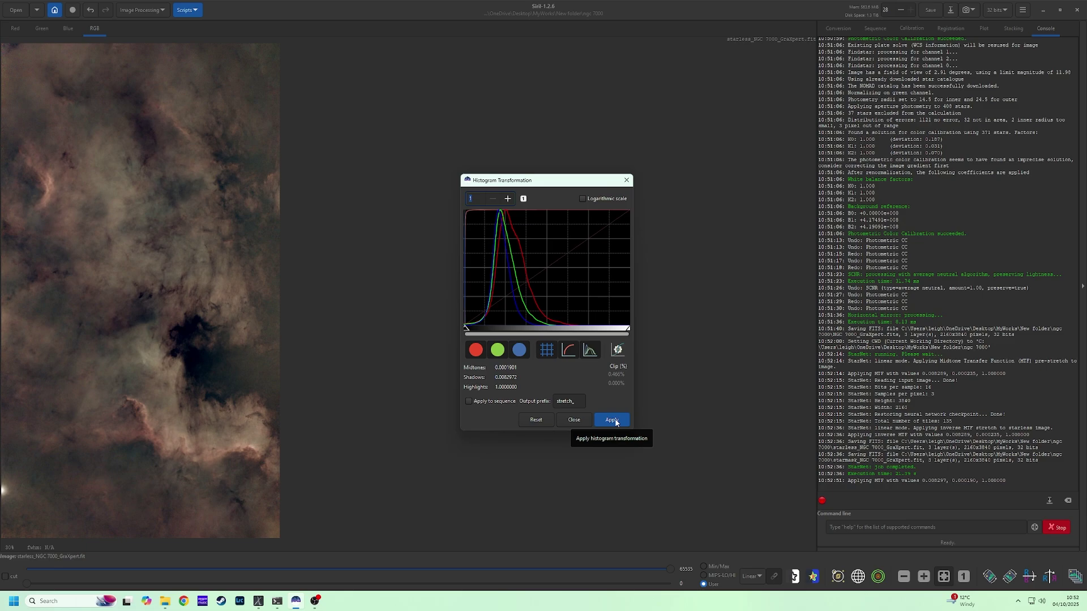
pyautogui.click(536, 420)
pyautogui.click(571, 422)
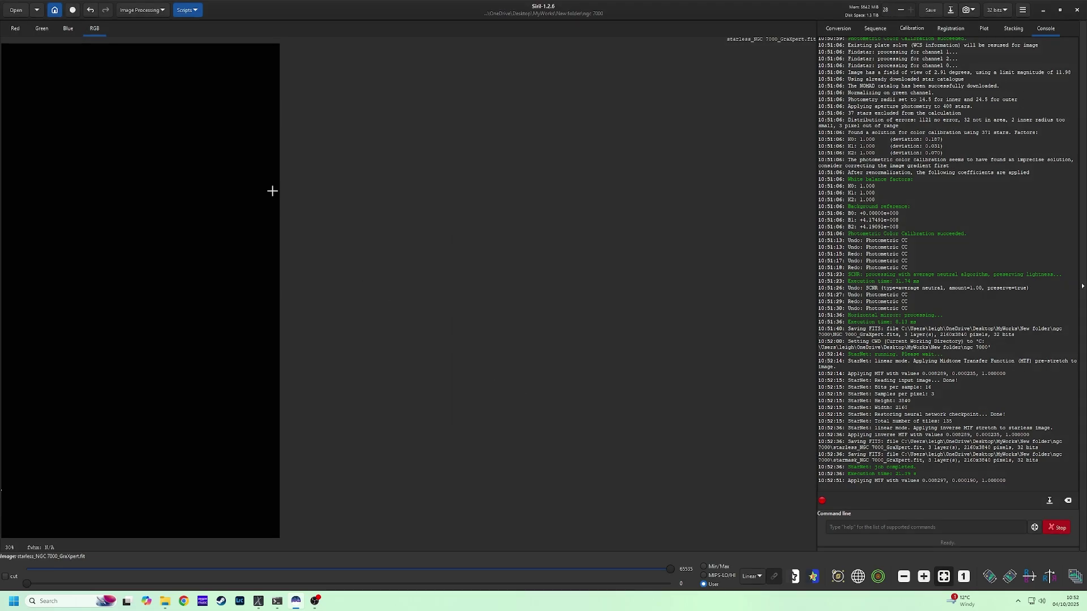
pyautogui.click(162, 10)
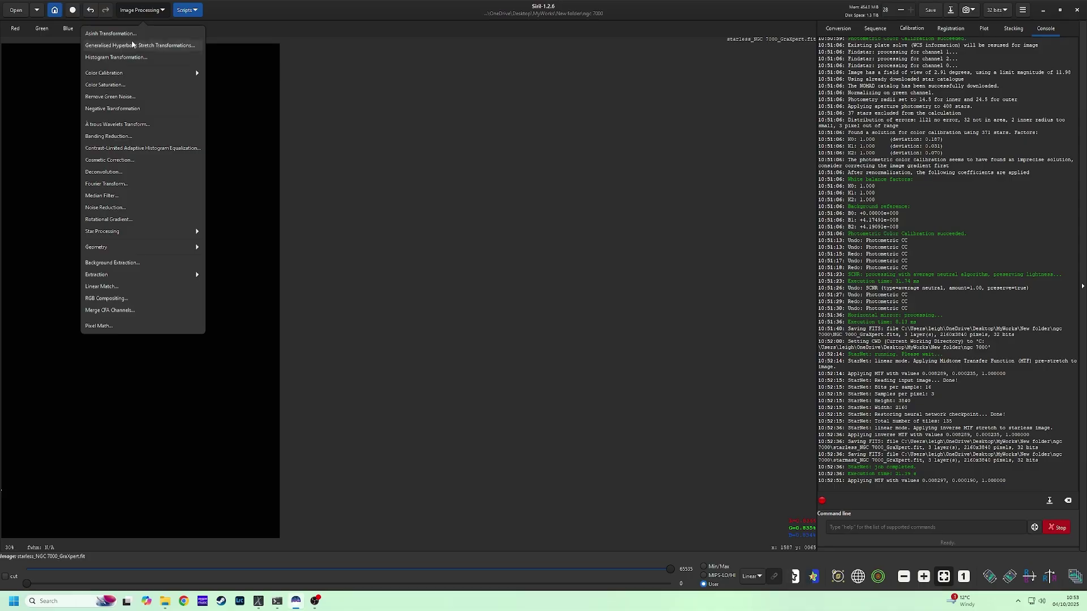
# Apply a generalised hyperbolic stretch with Human weighted luminance and a raised stretch factor.
pyautogui.click(165, 49)
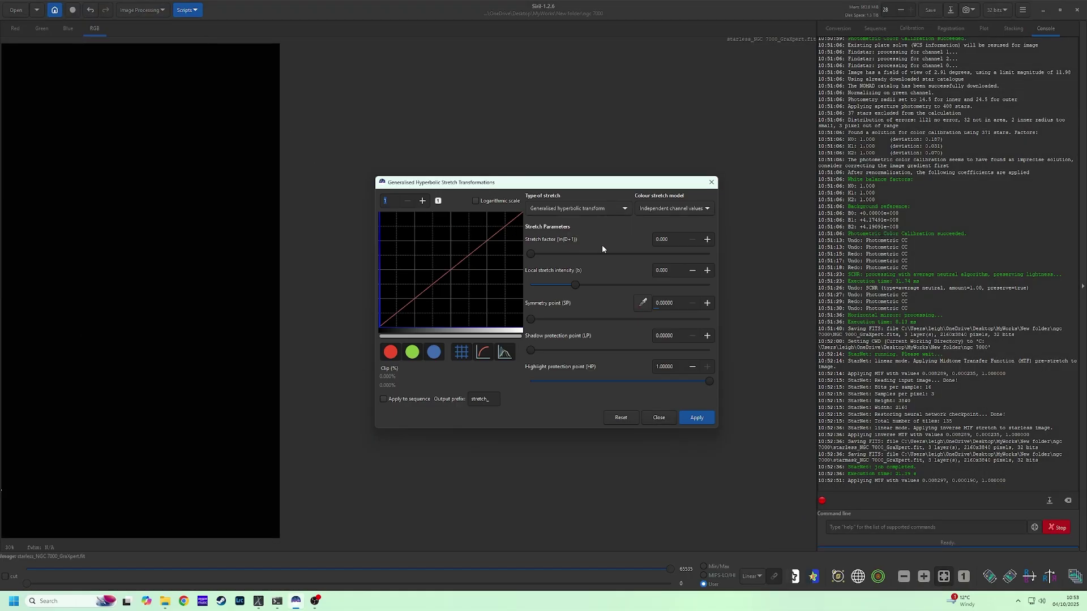
pyautogui.click(652, 211)
pyautogui.click(645, 221)
pyautogui.moveTo(530, 254); pyautogui.dragTo(600, 257)
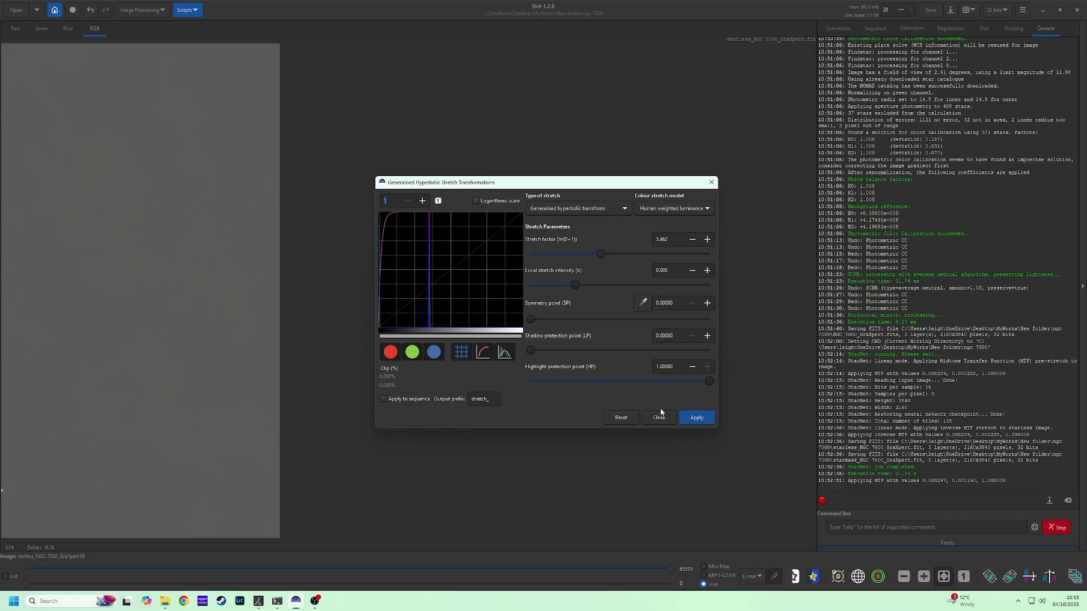
pyautogui.click(698, 419)
# Apply a linear black point shift with the black point at 0.32697.
pyautogui.click(614, 208)
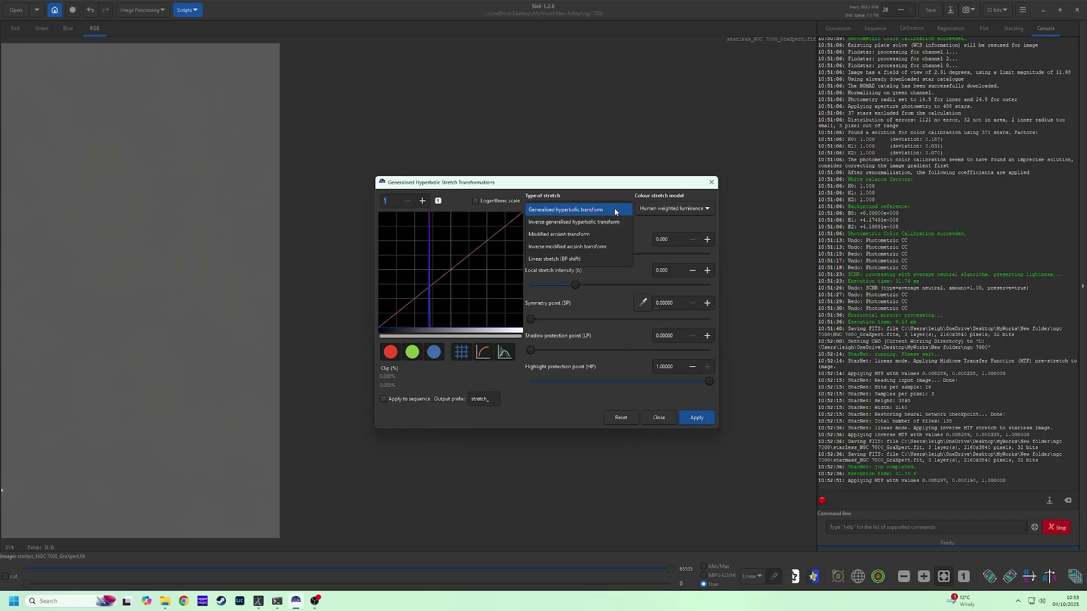
pyautogui.click(592, 258)
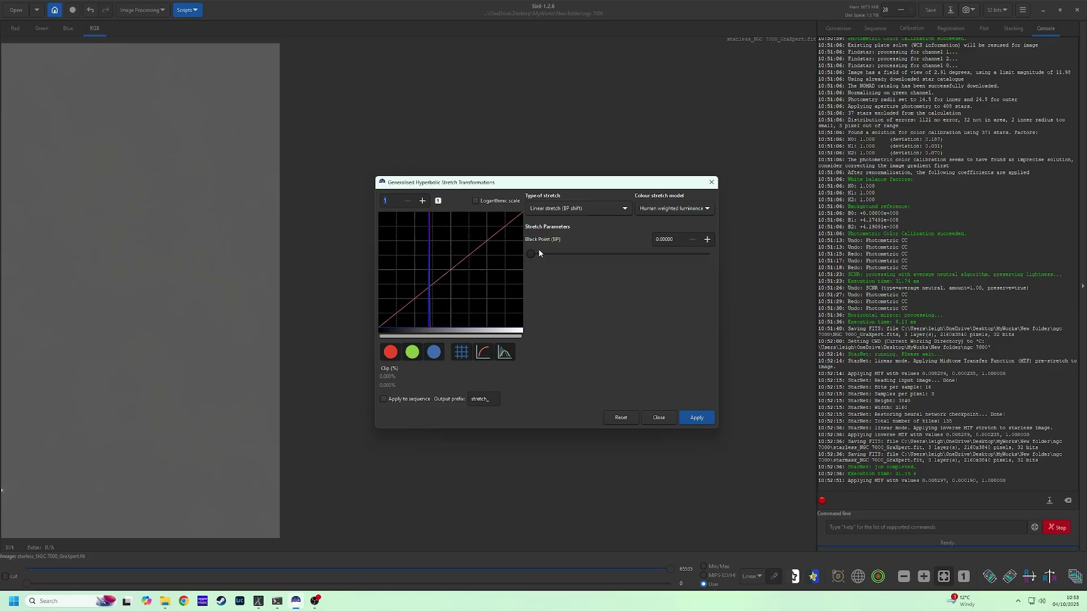
pyautogui.moveTo(532, 255); pyautogui.dragTo(592, 253)
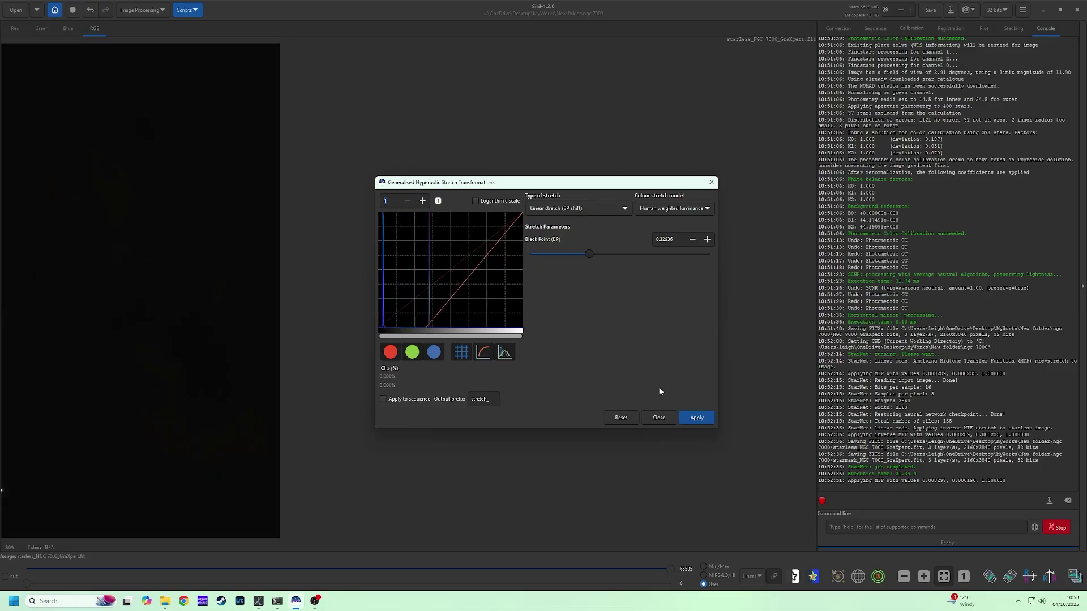
pyautogui.click(696, 417)
# Apply a second generalised hyperbolic stretch with a stronger stretch factor.
pyautogui.click(605, 210)
pyautogui.click(593, 207)
pyautogui.click(592, 207)
pyautogui.click(582, 168)
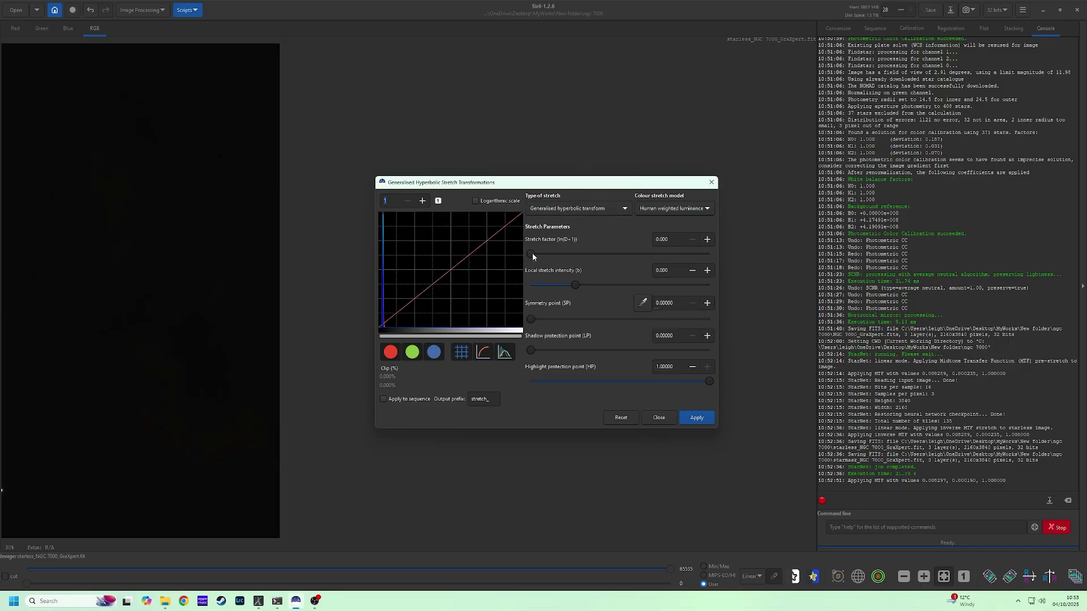
pyautogui.moveTo(532, 255); pyautogui.dragTo(565, 254)
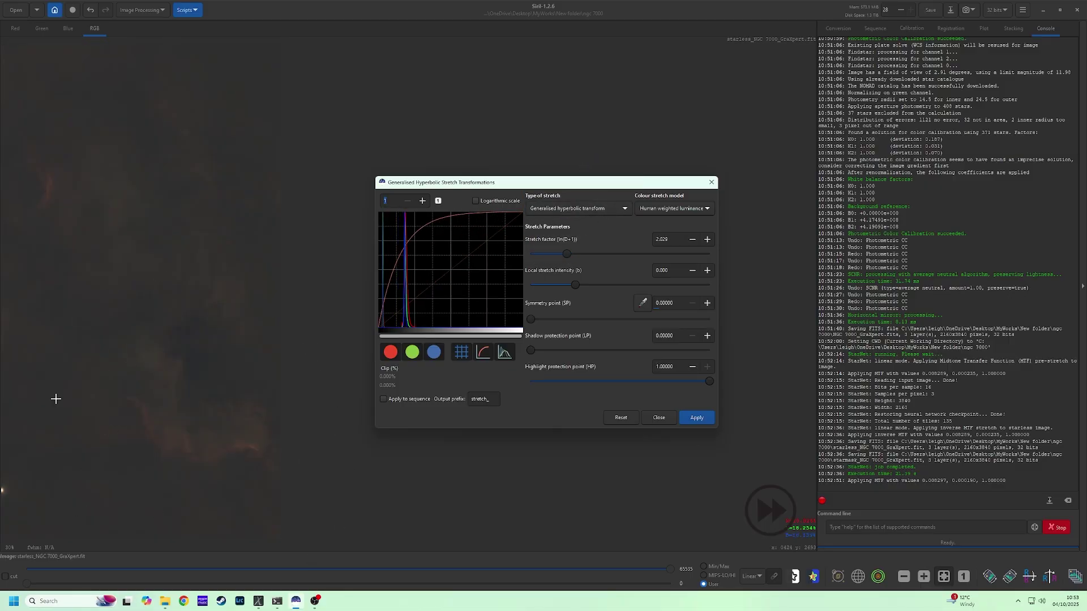
pyautogui.click(689, 418)
# Try a higher linear black point to darken the background, returning to the hyperbolic transform.
pyautogui.click(577, 208)
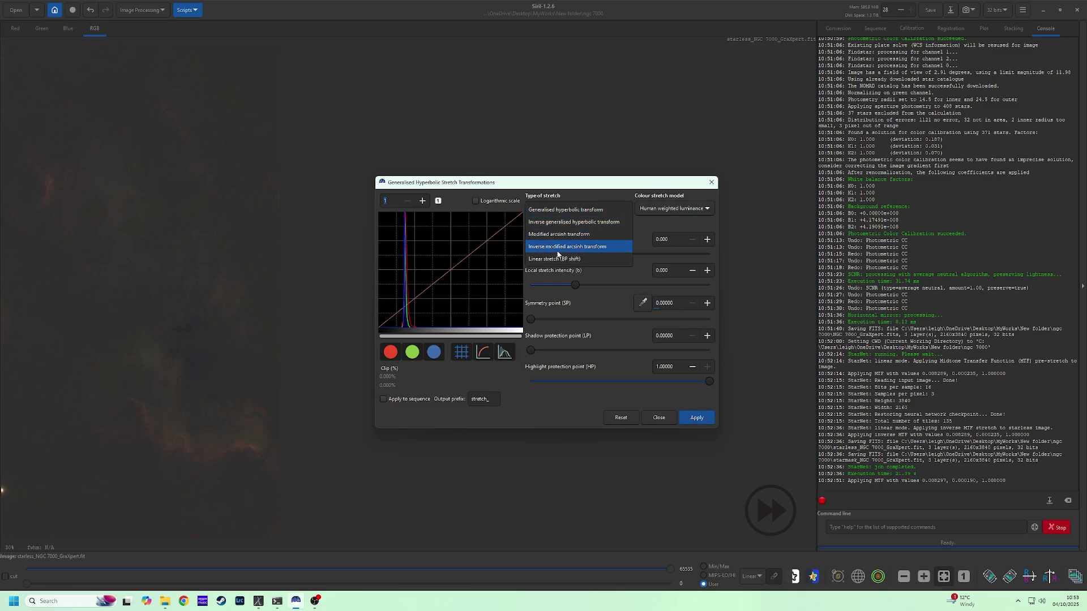
pyautogui.click(565, 248)
pyautogui.moveTo(532, 254); pyautogui.dragTo(560, 259)
pyautogui.click(577, 208)
pyautogui.click(575, 163)
# Set the colour stretch model to Independent channel values.
pyautogui.click(658, 209)
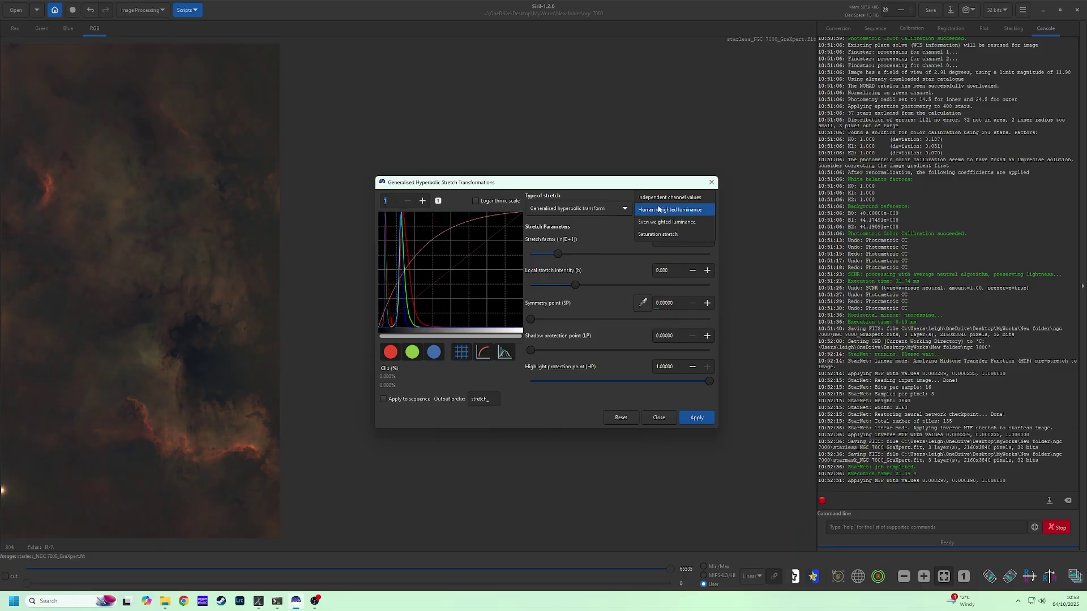
pyautogui.click(659, 198)
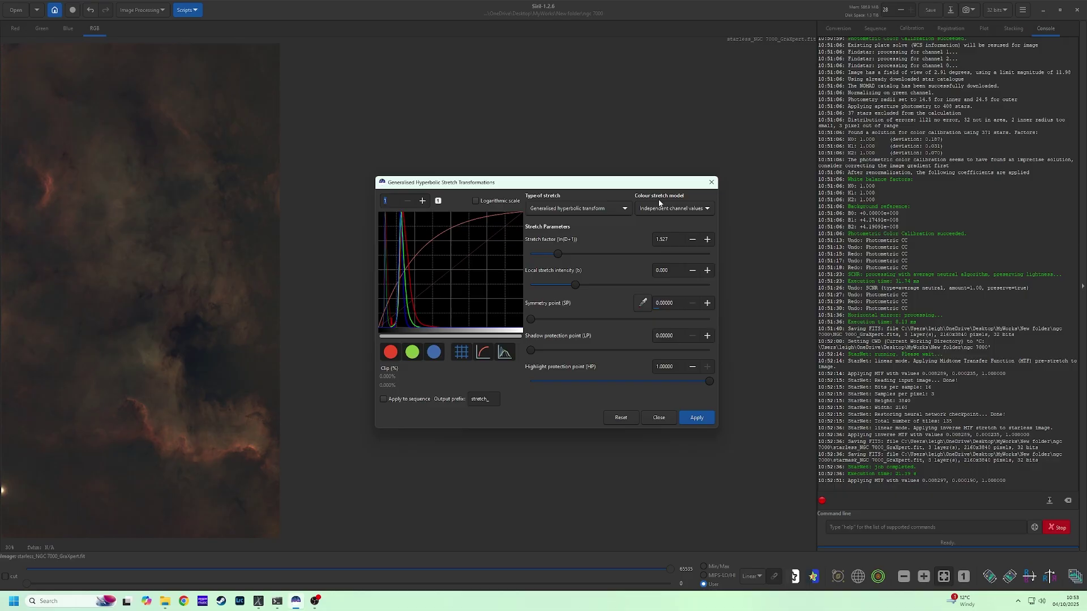
pyautogui.click(653, 211)
pyautogui.click(652, 218)
pyautogui.click(654, 211)
pyautogui.click(657, 201)
# Apply a stretch with highlight protection about 0.48, symmetry point 0.06683 and higher stretch factor.
pyautogui.moveTo(705, 383); pyautogui.dragTo(617, 382)
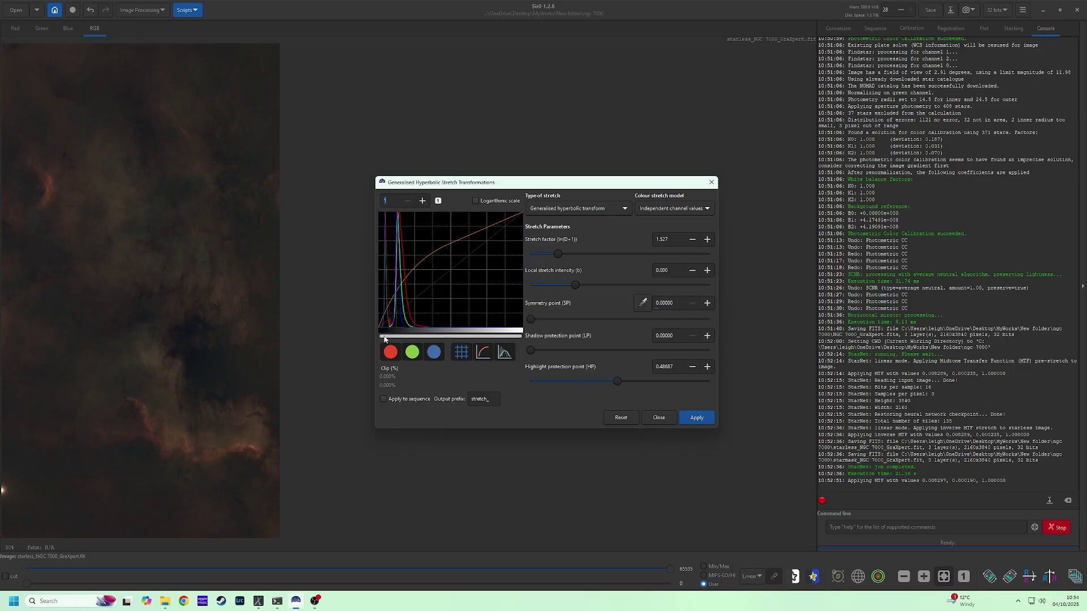
pyautogui.click(414, 327)
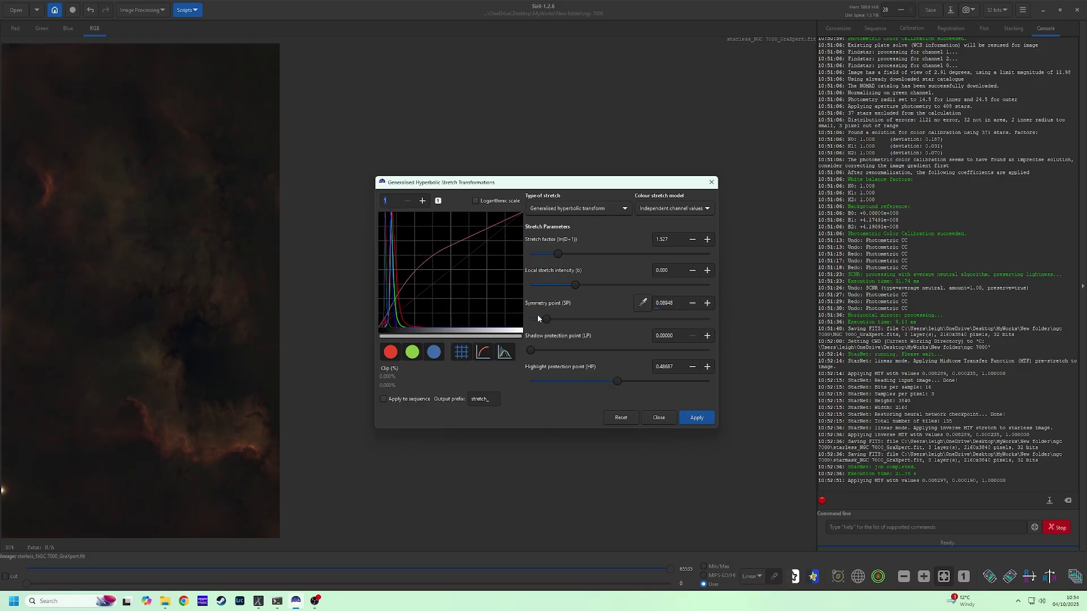
pyautogui.moveTo(547, 320); pyautogui.dragTo(542, 320)
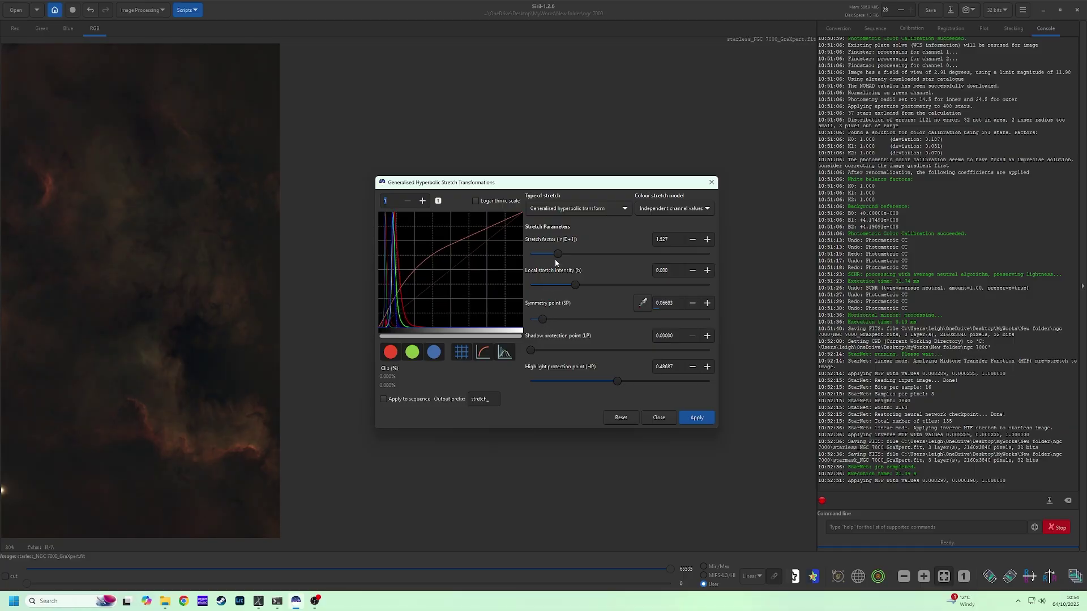
pyautogui.moveTo(558, 256); pyautogui.dragTo(576, 253)
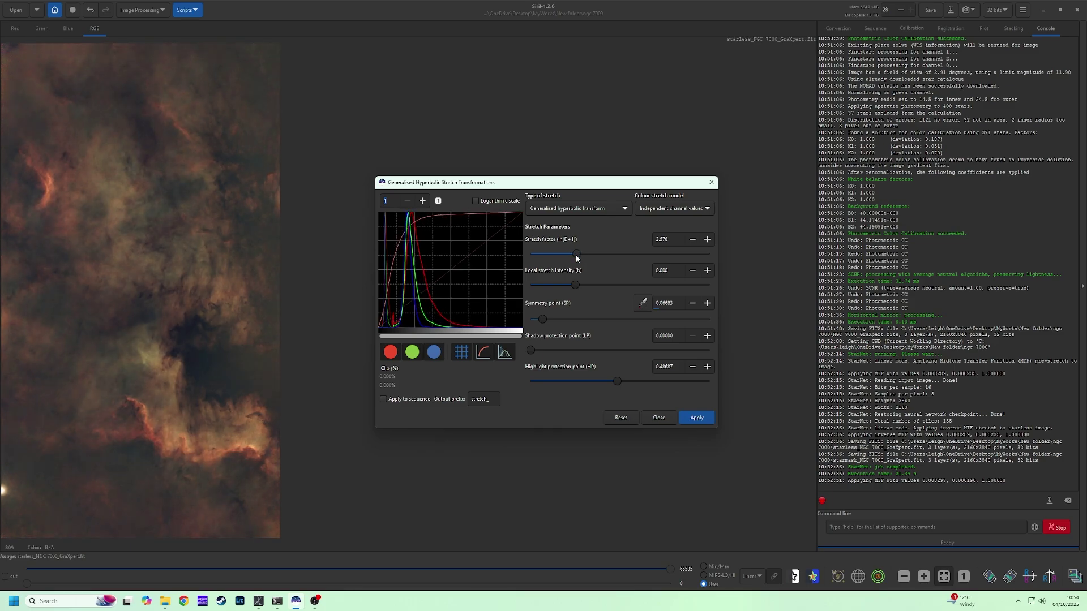
pyautogui.click(697, 418)
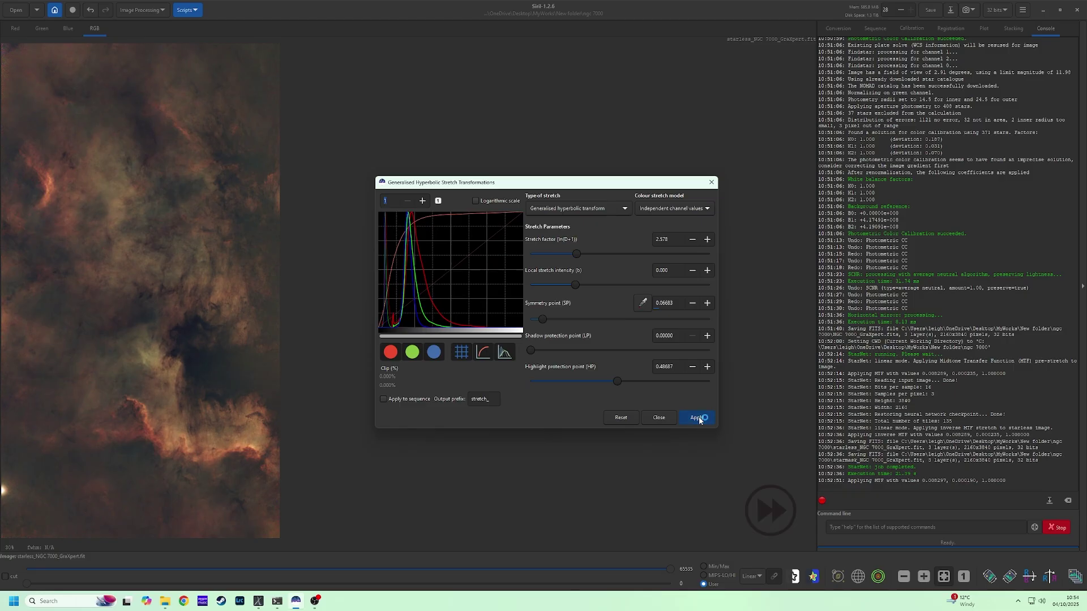
# Reset the black point to zero and set stretch factor 1.169, highlight protection 0.47, symmetry 0.095.
pyautogui.click(577, 208)
pyautogui.click(568, 254)
pyautogui.moveTo(537, 254); pyautogui.dragTo(530, 253)
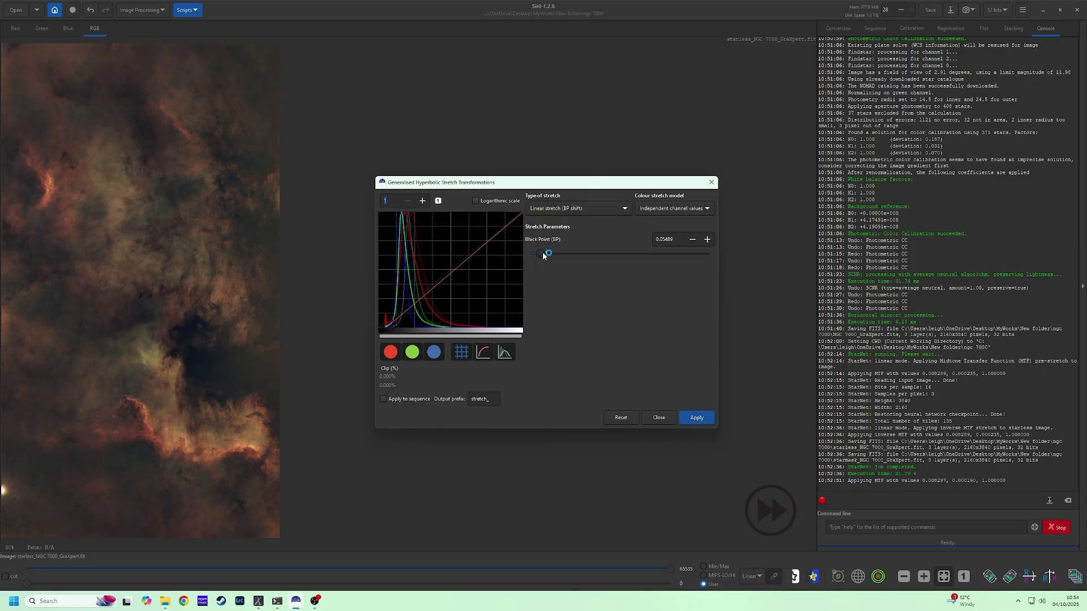
pyautogui.click(566, 209)
pyautogui.click(572, 163)
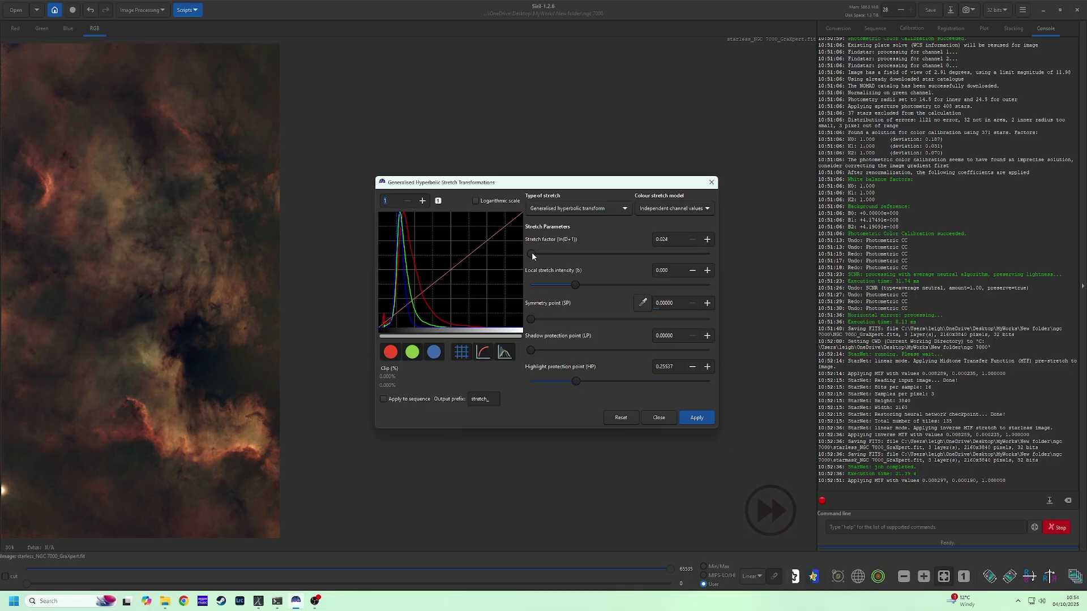
pyautogui.moveTo(531, 254); pyautogui.dragTo(549, 260)
pyautogui.moveTo(579, 387); pyautogui.dragTo(612, 378)
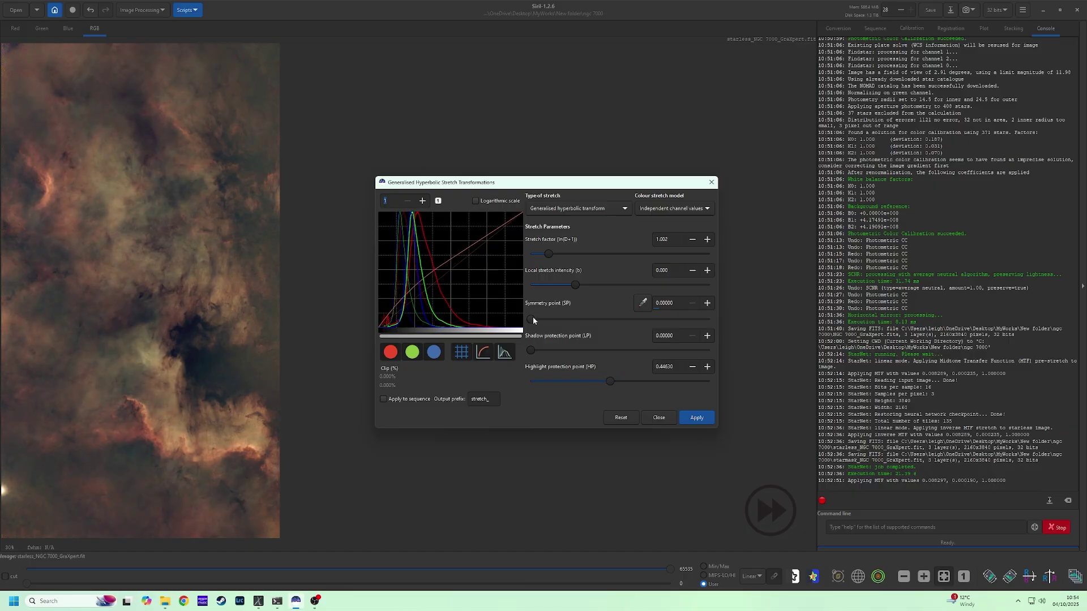
pyautogui.moveTo(532, 319); pyautogui.dragTo(552, 321)
# Apply the final stretch and save the starless image as starless_NGC 7000_GraXpert.fit.
pyautogui.click(696, 417)
pyautogui.click(659, 418)
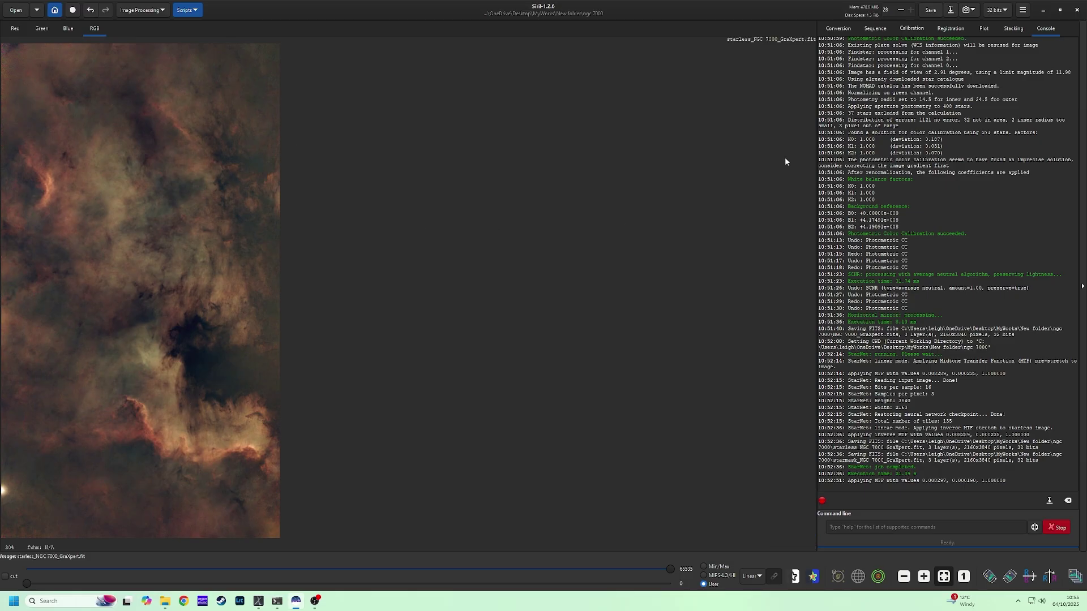
pyautogui.click(929, 12)
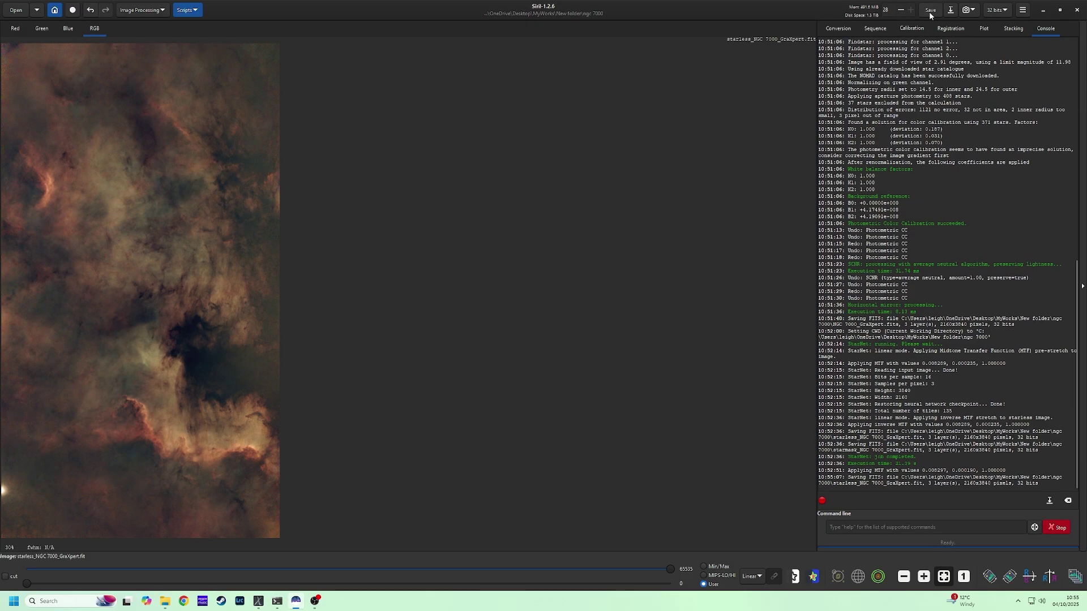
# Open the star mask file from the ngc 7000 folder in File Explorer.
pyautogui.moveTo(162, 606)
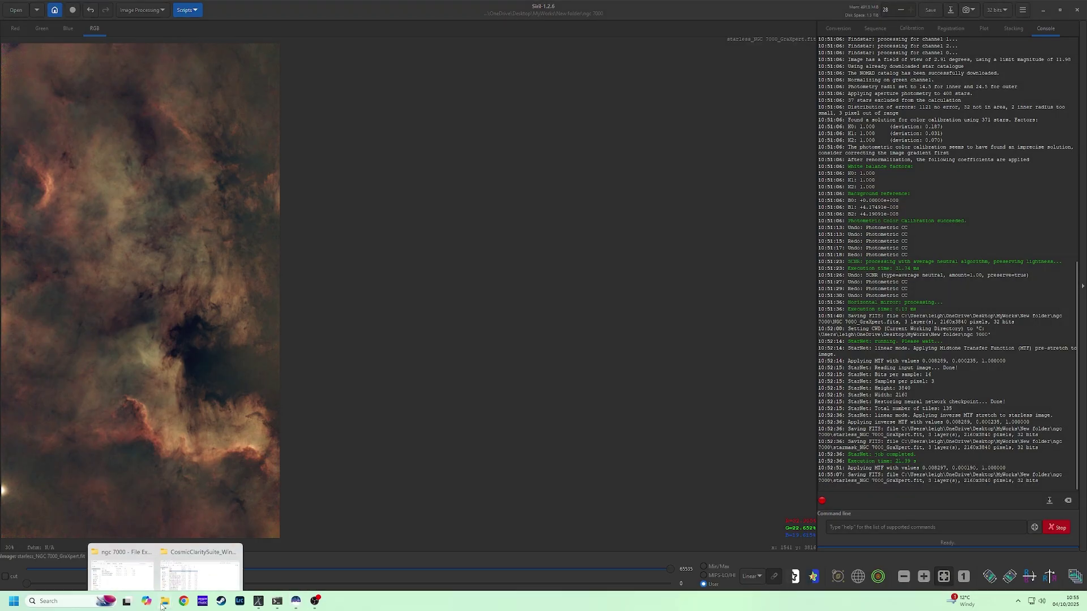
pyautogui.click(122, 552)
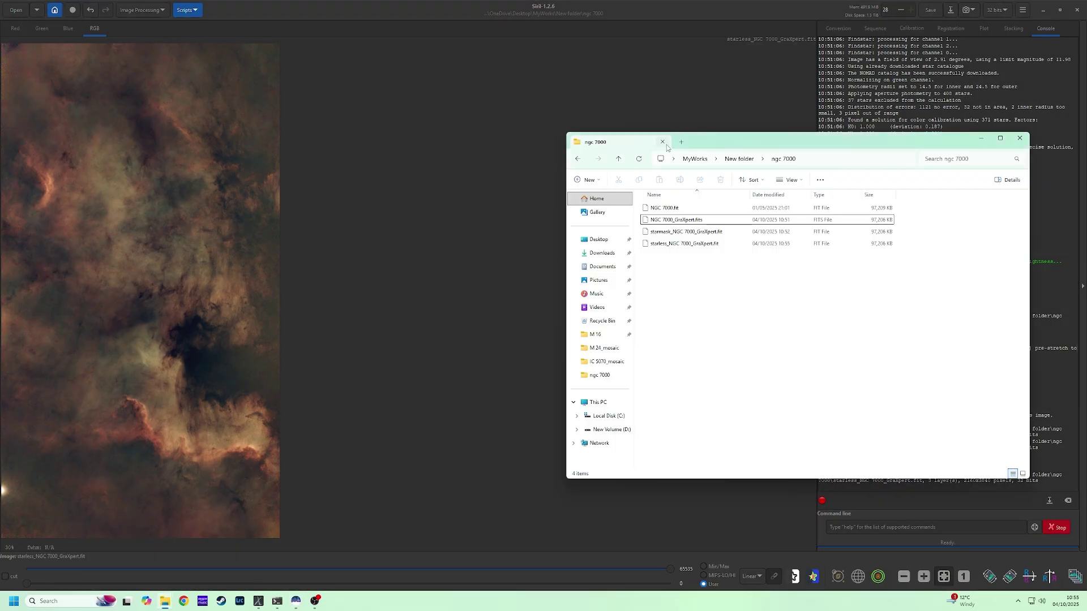
pyautogui.moveTo(667, 149); pyautogui.dragTo(470, 145)
pyautogui.doubleClick(498, 229)
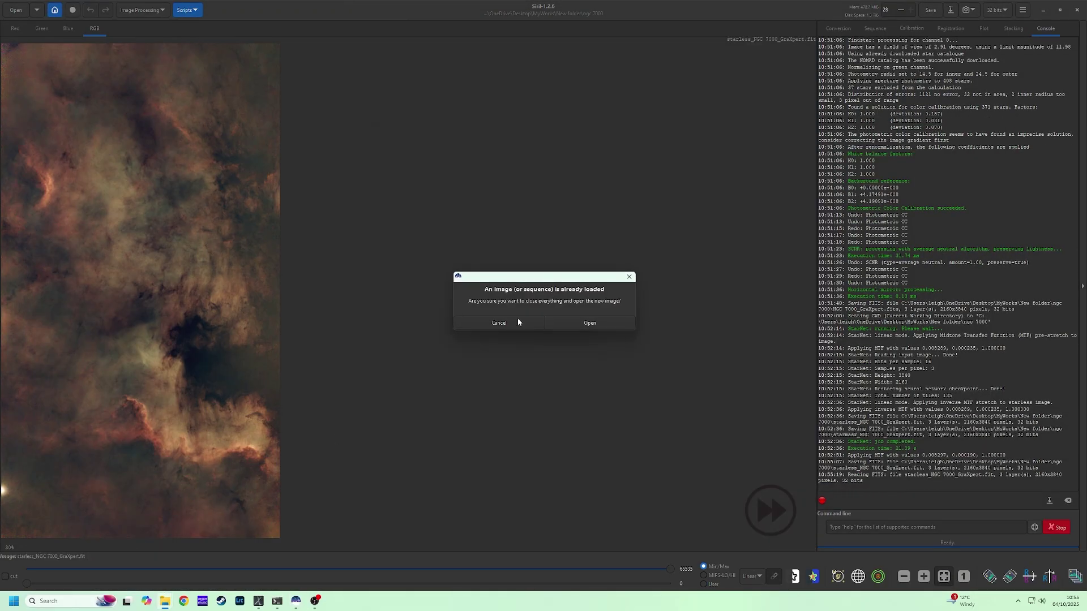
# Open starmask_NGC 7000_GraXpert.fit and set the display mode to Linear.
pyautogui.click(590, 322)
pyautogui.click(752, 577)
pyautogui.click(752, 540)
pyautogui.click(746, 577)
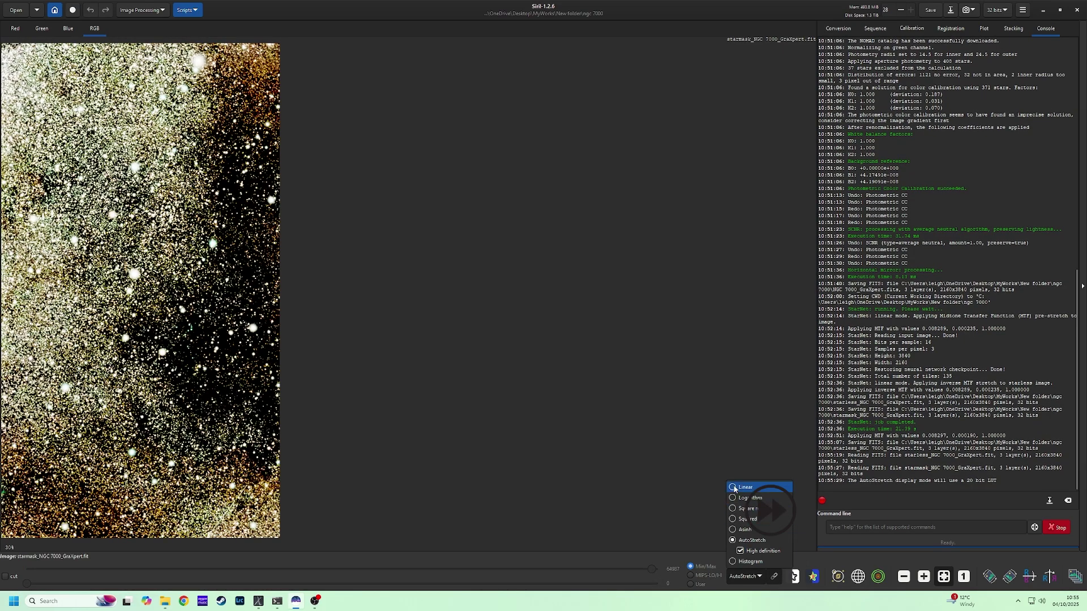
pyautogui.click(734, 489)
# Brighten the star mask with a hyperbolic stretch using Human weighted luminance.
pyautogui.click(142, 10)
pyautogui.click(148, 44)
pyautogui.click(647, 211)
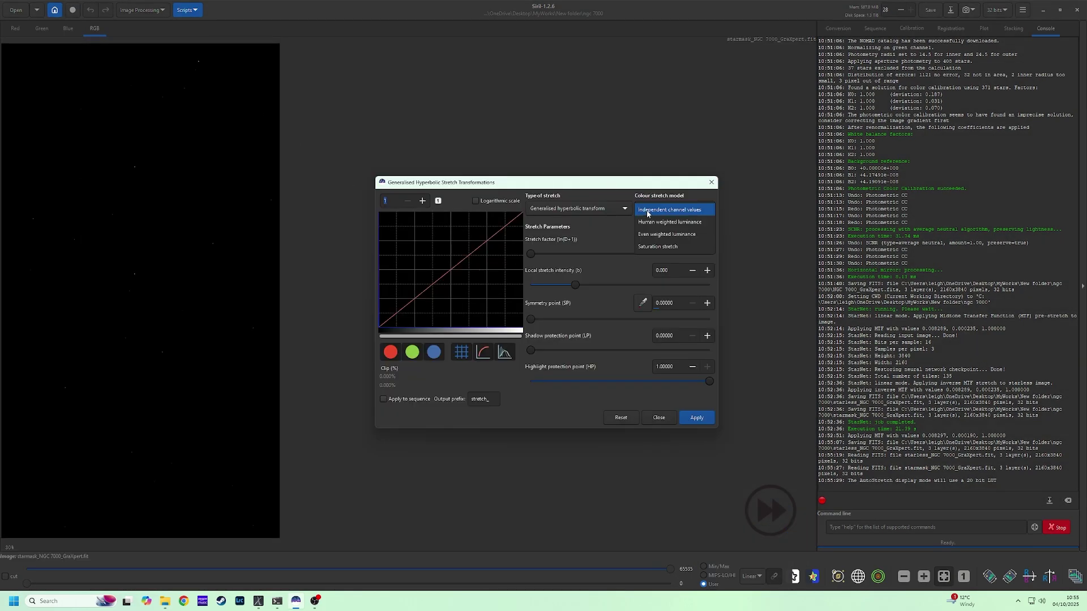
pyautogui.click(669, 222)
pyautogui.moveTo(530, 254); pyautogui.dragTo(600, 252)
pyautogui.click(696, 417)
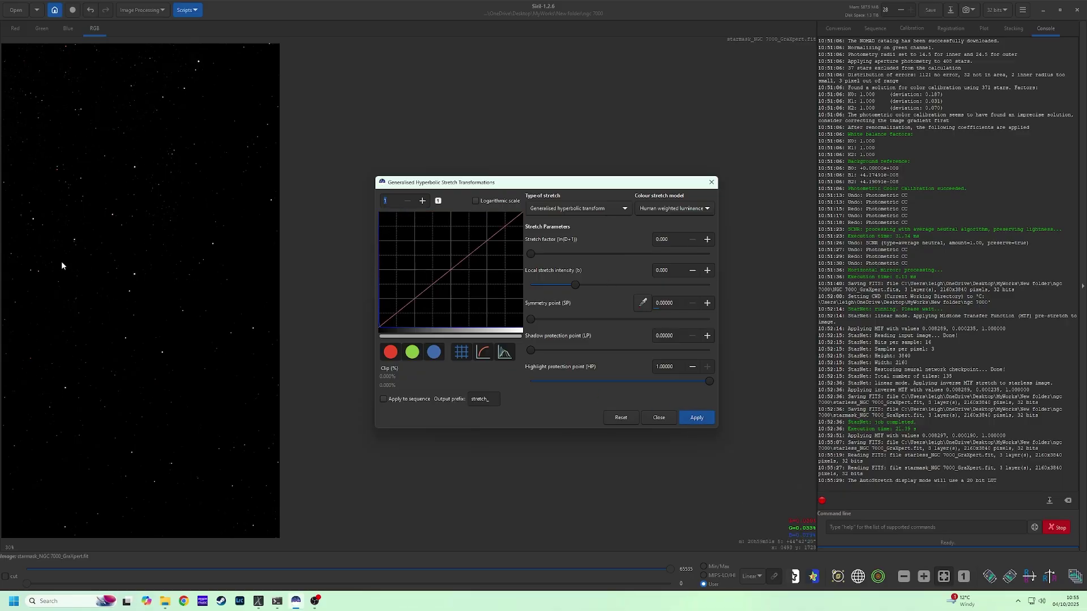
# Preview a further stretch on the star mask with the stretch factor around 1.337.
pyautogui.scroll(2, 63, 266)
pyautogui.moveTo(531, 253); pyautogui.dragTo(571, 254)
pyautogui.scroll(-1, 182, 206)
pyautogui.scroll(-1, 181, 207)
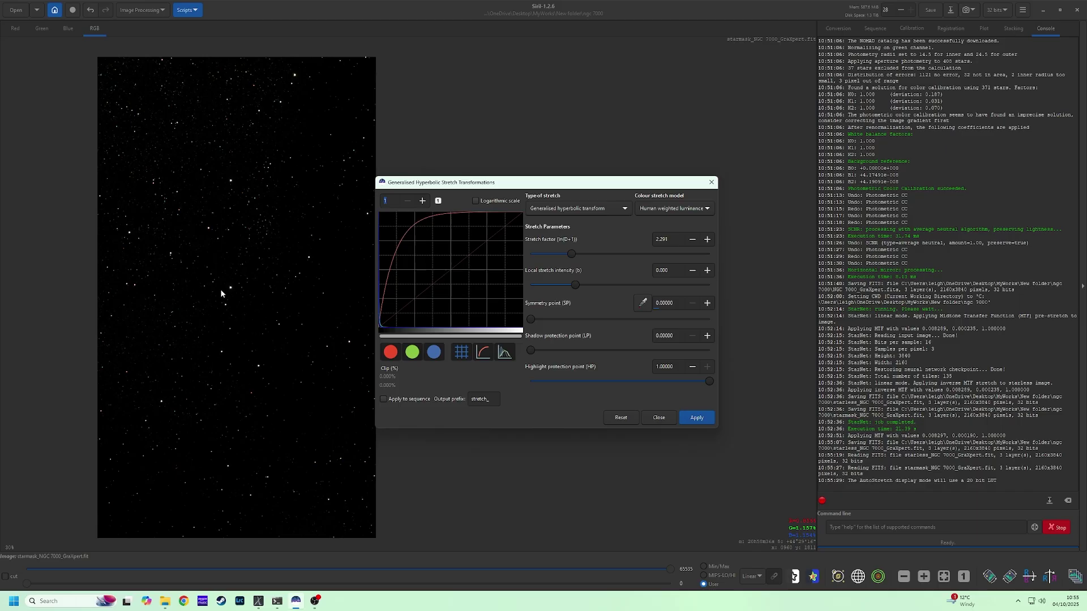
pyautogui.scroll(2, 255, 264)
pyautogui.scroll(-1, 254, 263)
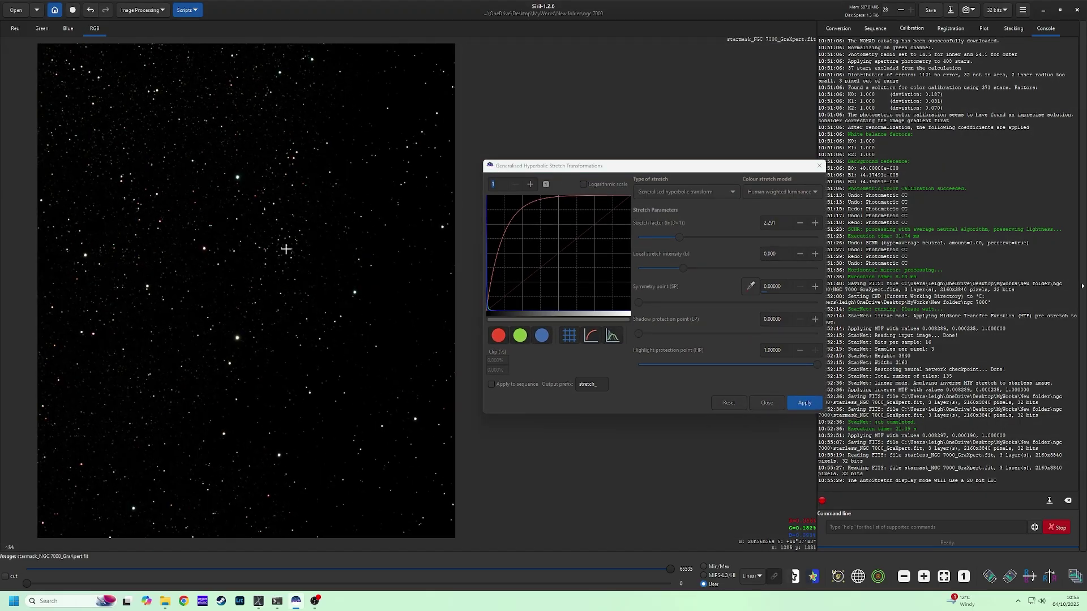
# Apply Remove Green Noise (SCNR) to the star mask.
pyautogui.click(803, 405)
pyautogui.click(141, 9)
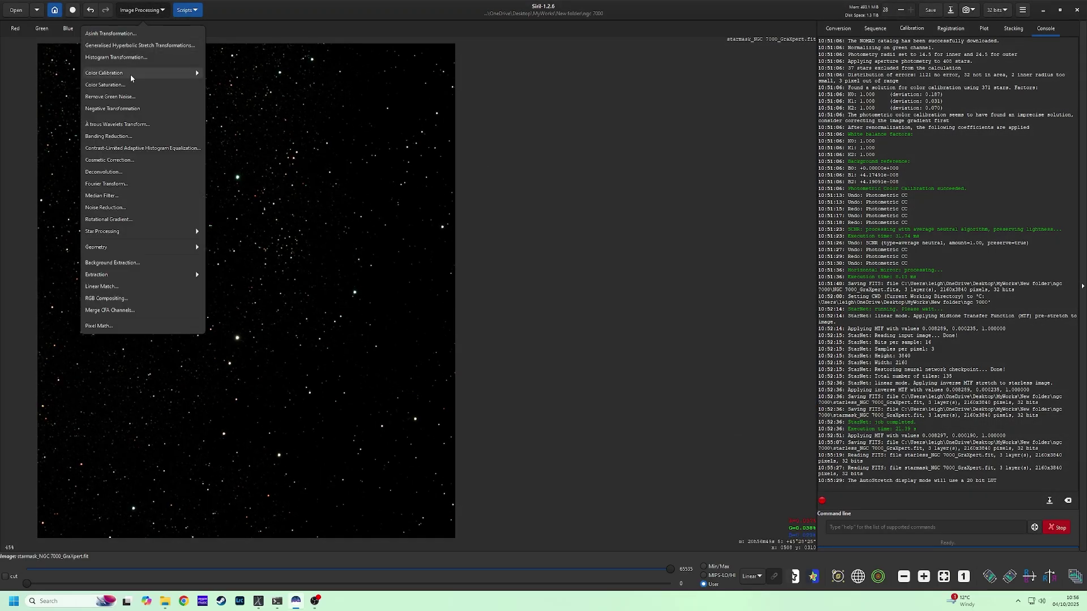
pyautogui.click(126, 111)
pyautogui.scroll(2, 571, 352)
pyautogui.click(608, 340)
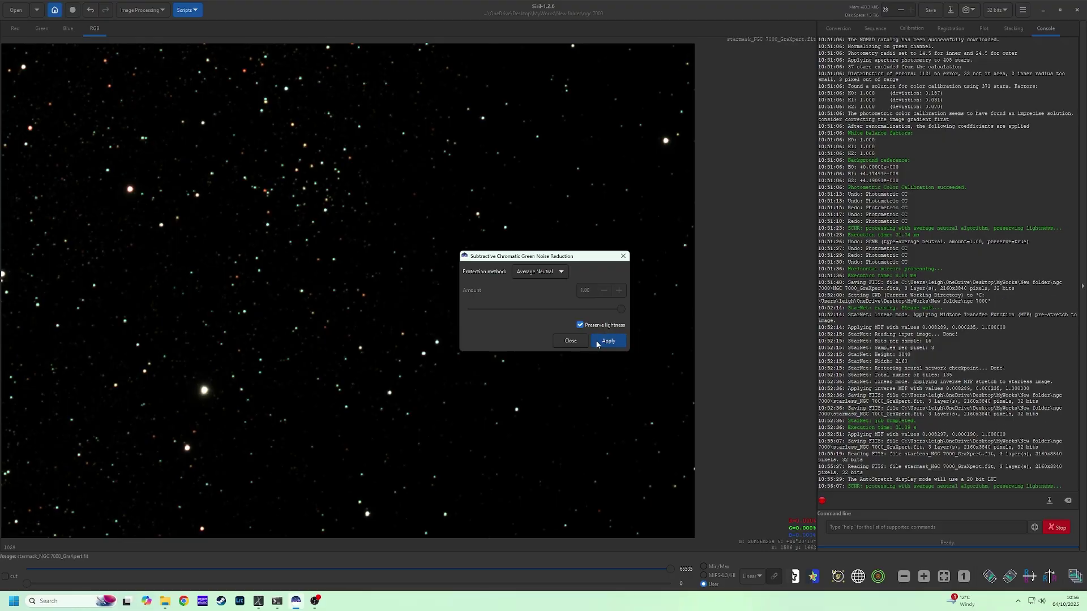
pyautogui.click(571, 341)
pyautogui.scroll(-3, 380, 315)
pyautogui.moveTo(380, 316); pyautogui.dragTo(359, 279)
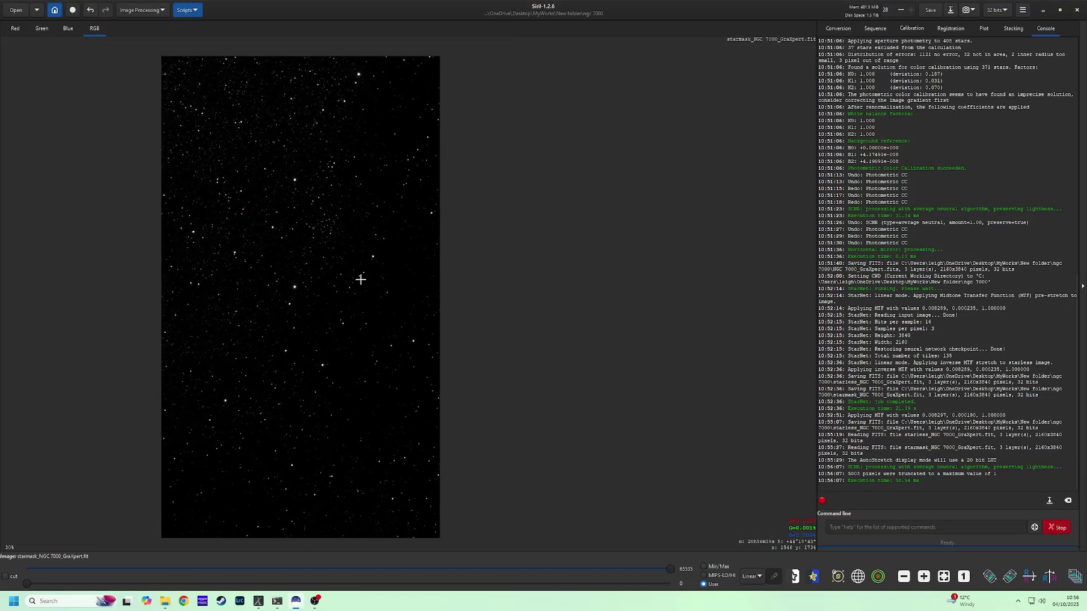
# Reset the hyperbolic stretch without applying and save the star mask with Ctrl+S.
pyautogui.click(142, 10)
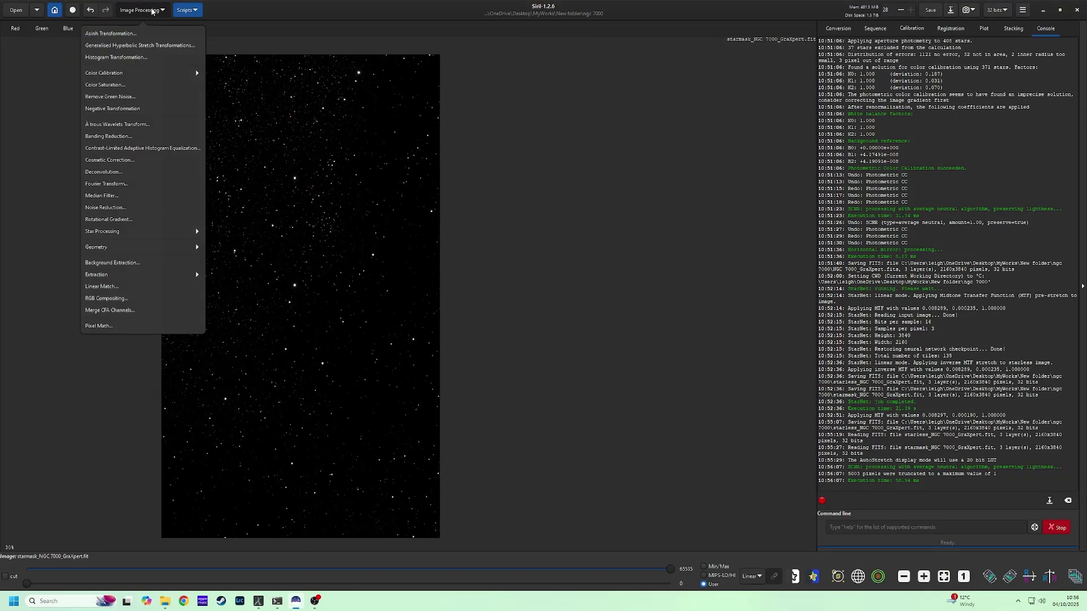
pyautogui.click(144, 47)
pyautogui.moveTo(628, 239)
pyautogui.mouseDown()
pyautogui.moveTo(691, 242)
pyautogui.moveTo(647, 245)
pyautogui.mouseUp()
pyautogui.click(796, 404)
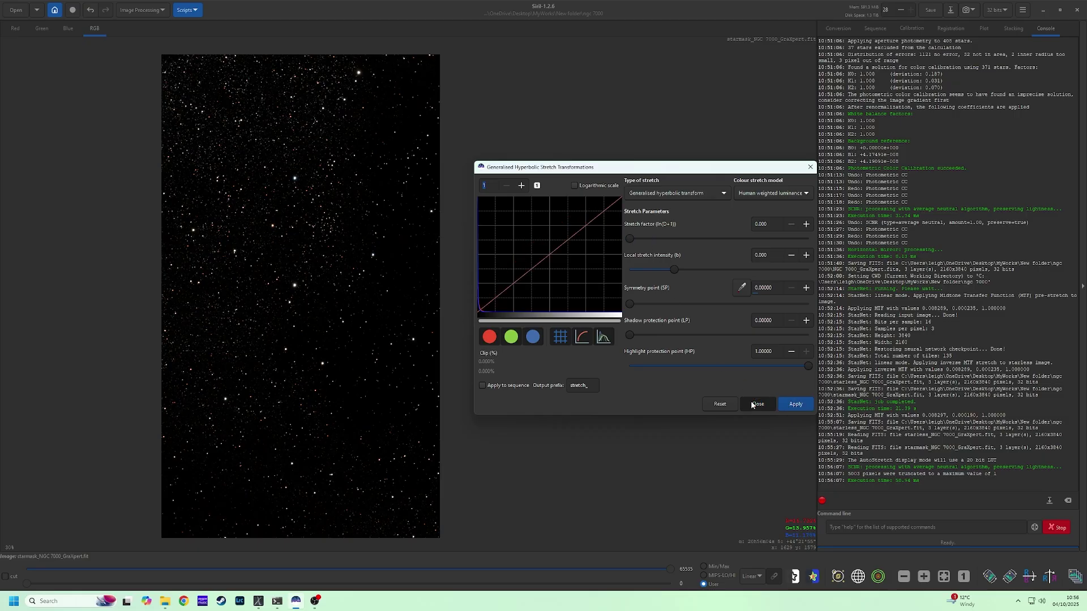
pyautogui.click(758, 404)
pyautogui.hotkey('ctrl', 's')
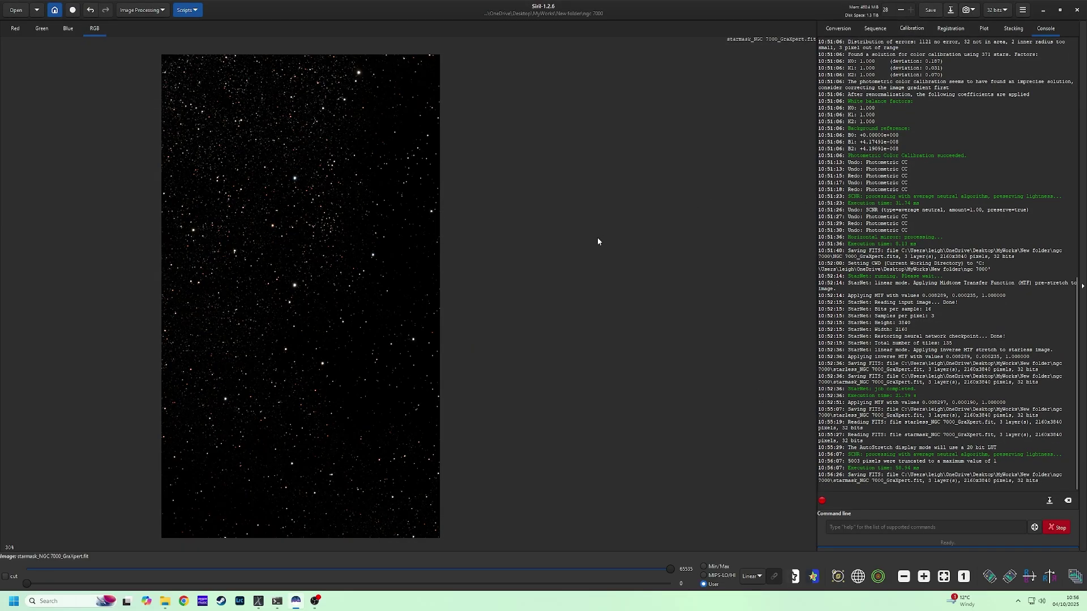
# In Star Recomposition, load starless_NGC 7000_GraXpert.fit and starmask_NGC 7000_GraXpert.fit, then show Advanced options.
pyautogui.click(147, 14)
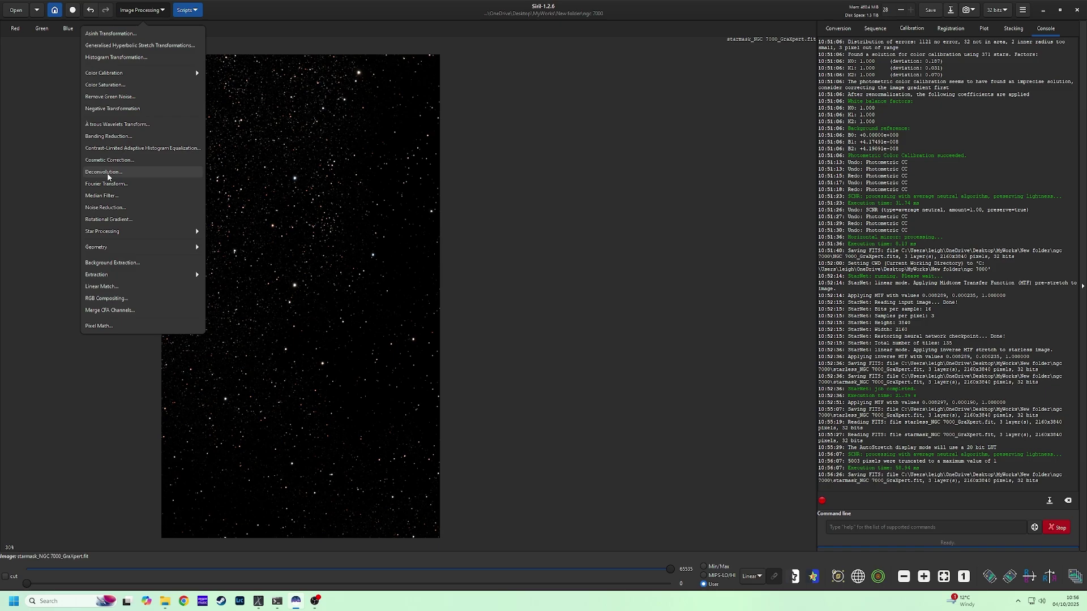
pyautogui.click(107, 232)
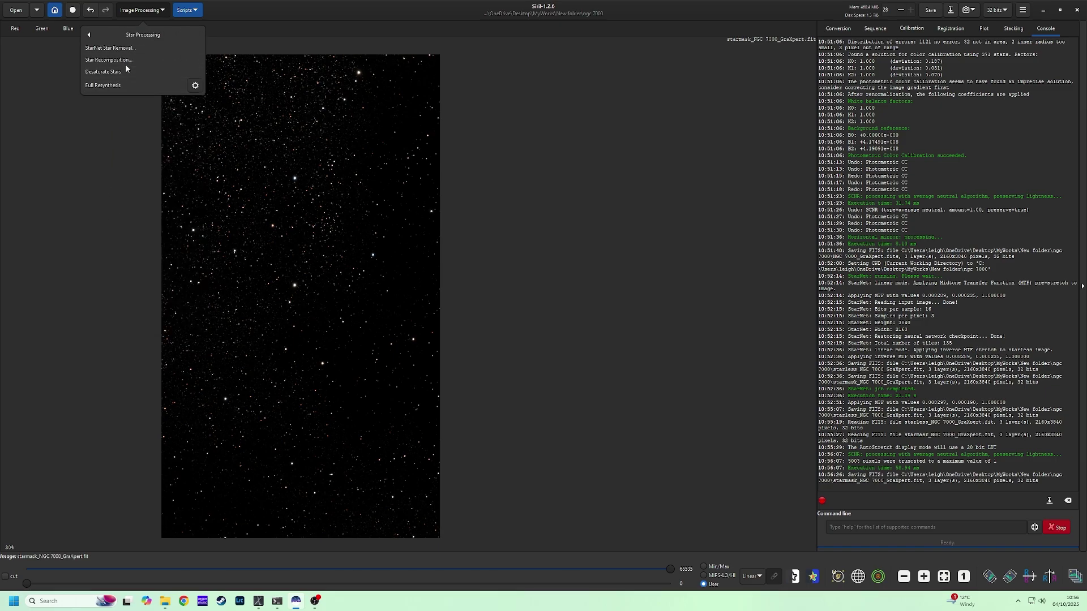
pyautogui.click(98, 60)
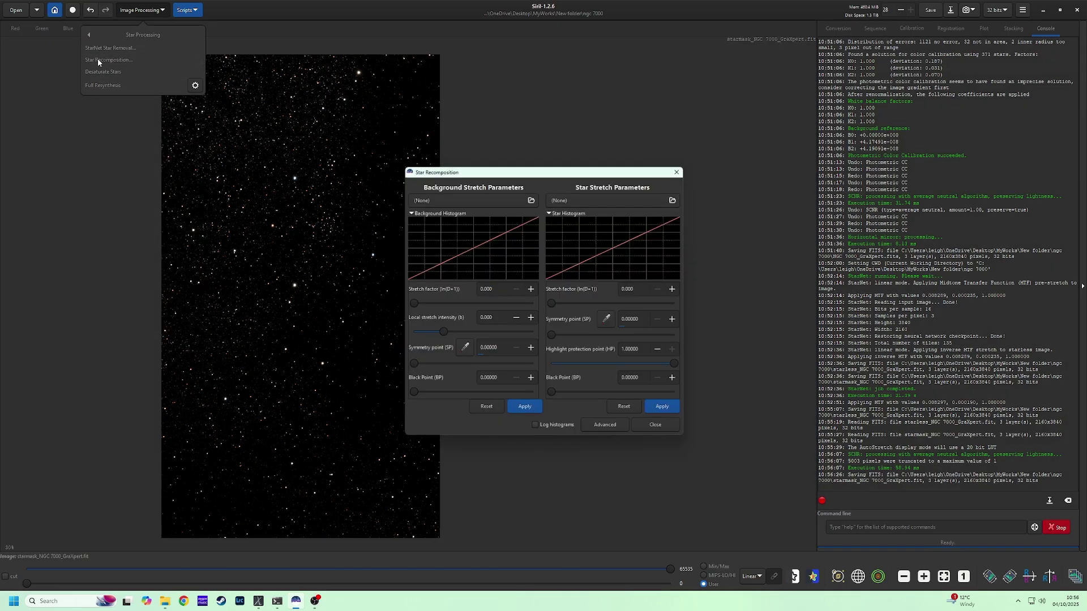
pyautogui.click(532, 199)
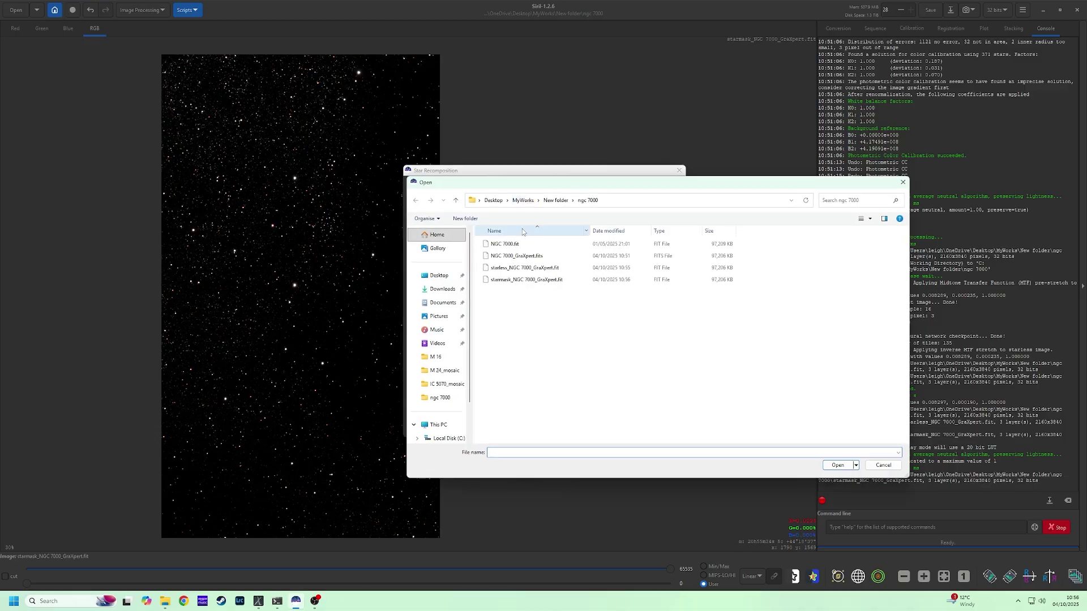
pyautogui.doubleClick(499, 269)
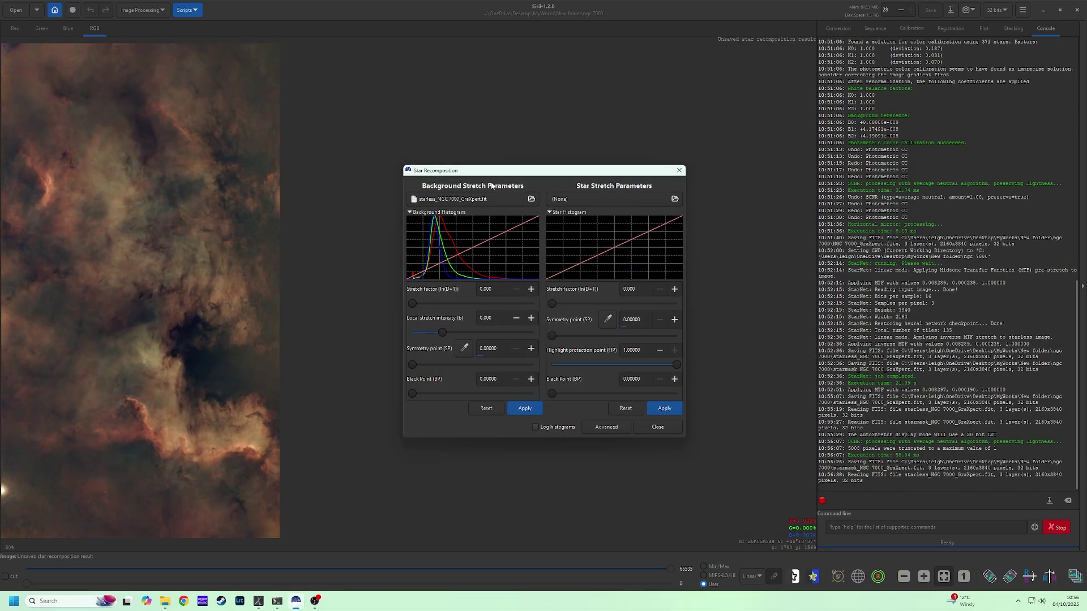
pyautogui.moveTo(489, 174); pyautogui.dragTo(514, 174)
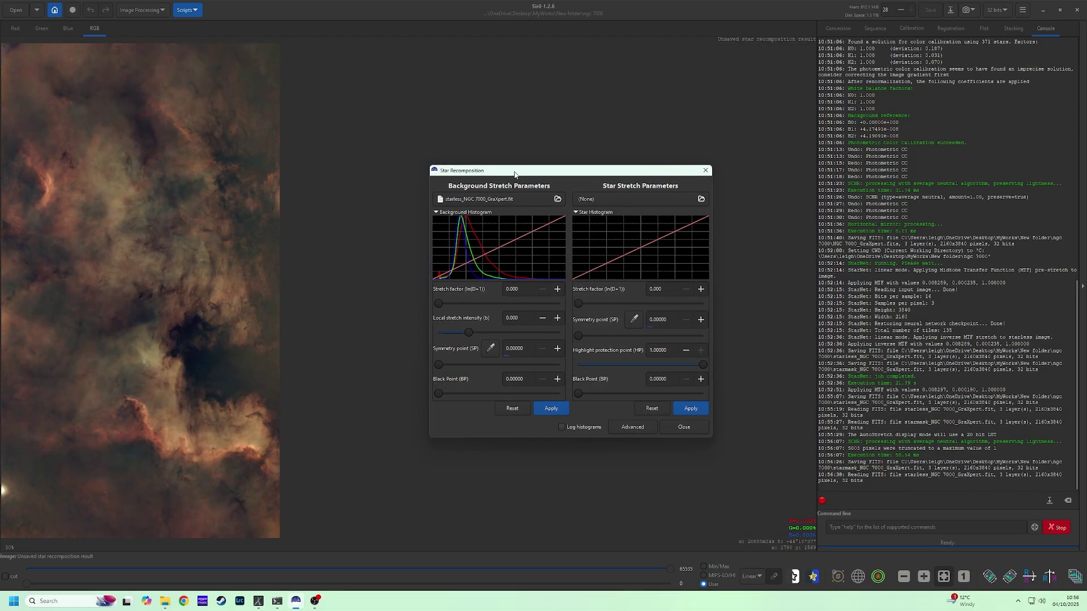
pyautogui.click(696, 199)
pyautogui.doubleClick(534, 280)
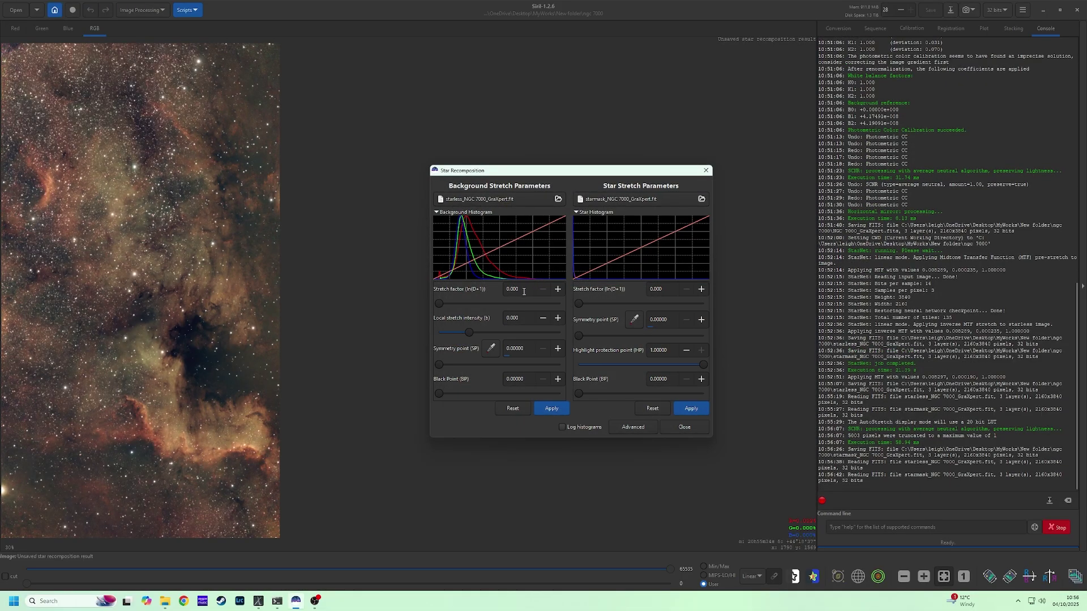
pyautogui.click(634, 427)
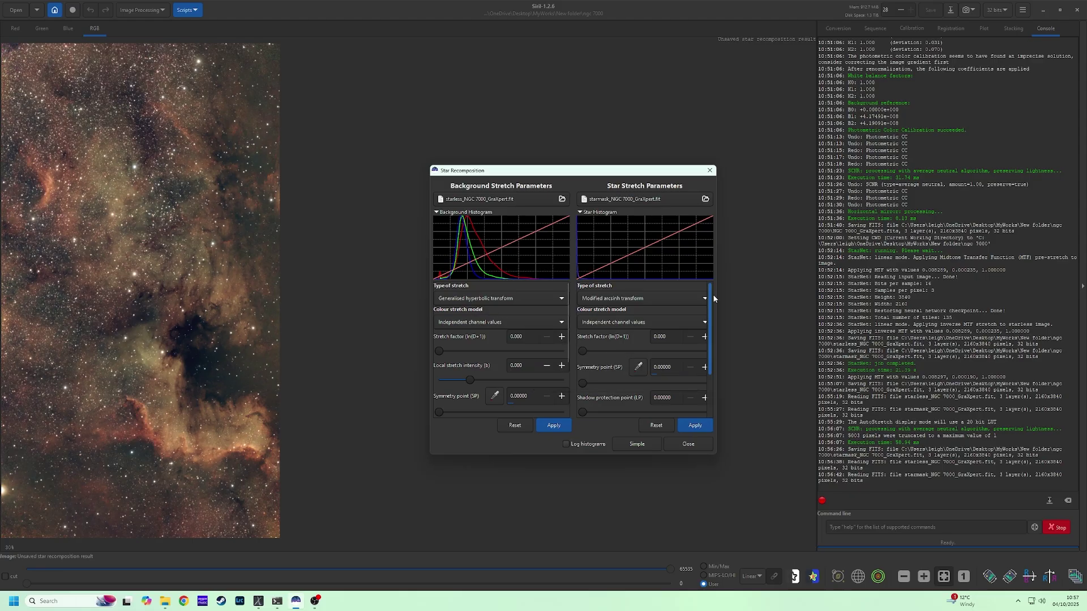
# Try inverse hyperbolic transform with Human weighted luminance for stars, adjust the factor, then reset.
pyautogui.click(645, 299)
pyautogui.click(612, 287)
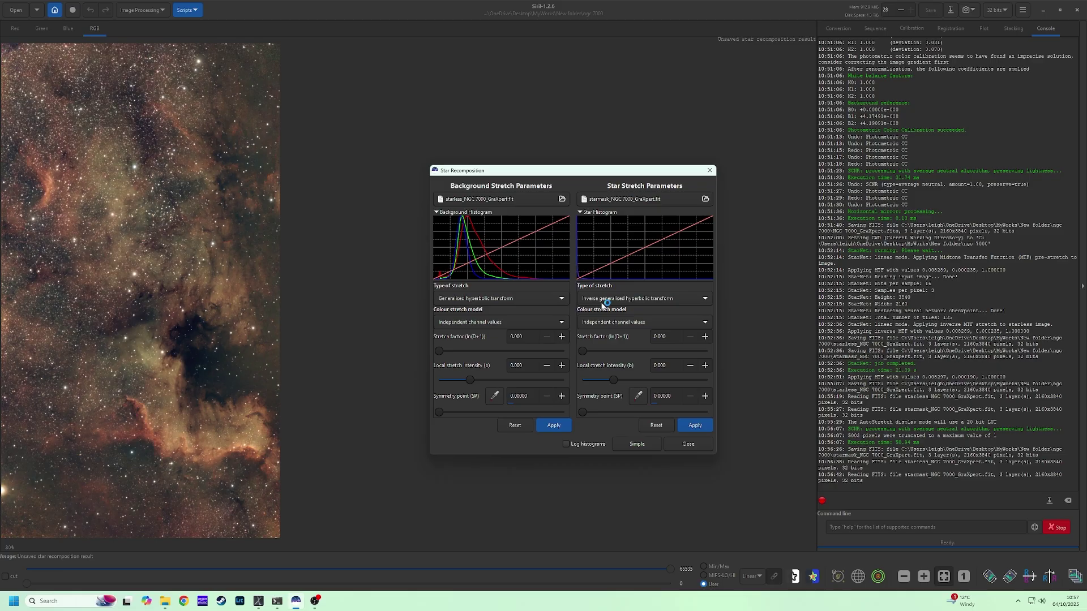
pyautogui.click(592, 322)
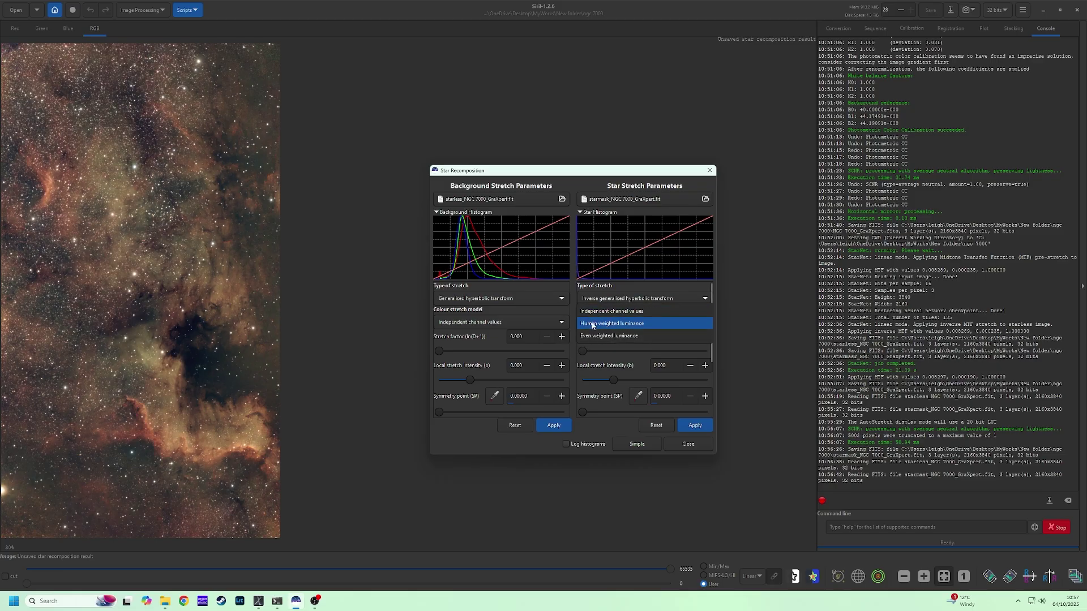
pyautogui.click(588, 324)
pyautogui.moveTo(583, 350)
pyautogui.mouseDown()
pyautogui.moveTo(622, 355)
pyautogui.moveTo(591, 355)
pyautogui.mouseUp()
pyautogui.moveTo(179, 232); pyautogui.dragTo(248, 233)
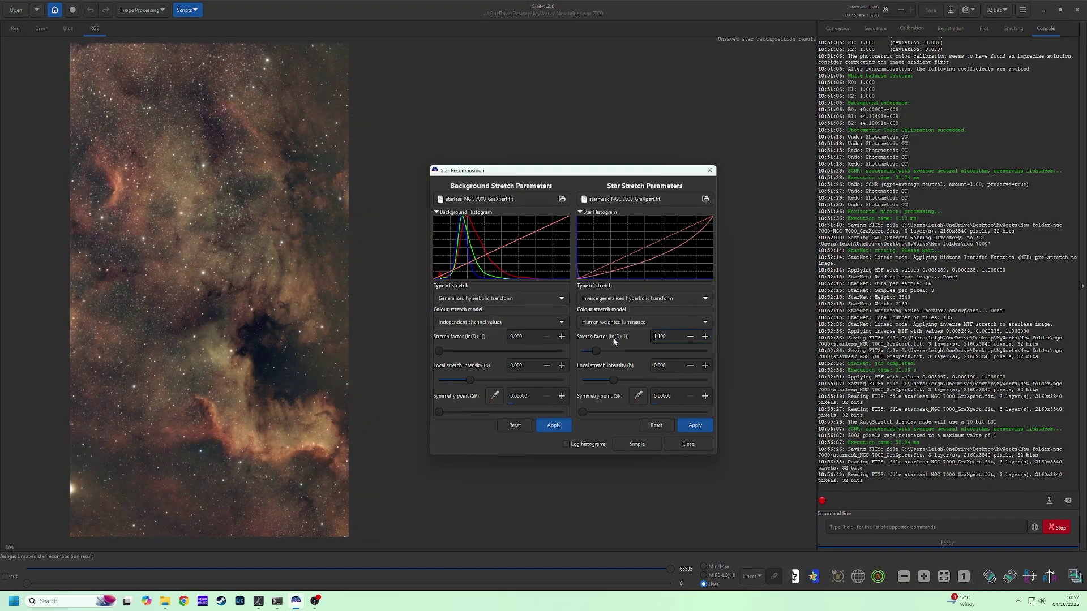
pyautogui.click(657, 424)
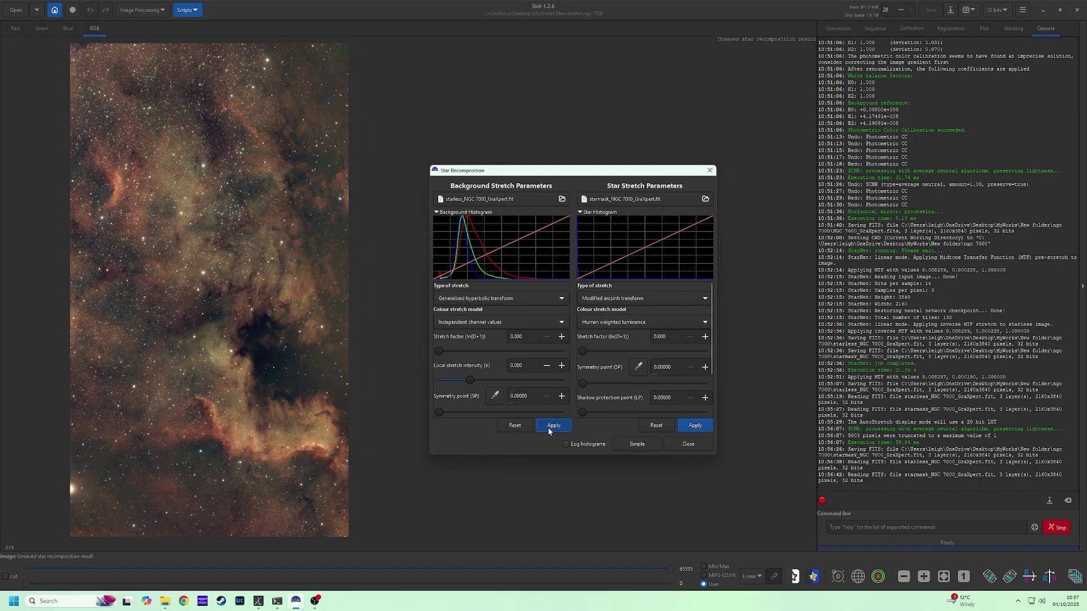
# Finish the star recomposition and inspect the recombined nebula.
pyautogui.click(672, 447)
pyautogui.scroll(-1, 230, 308)
pyautogui.scroll(1, 389, 281)
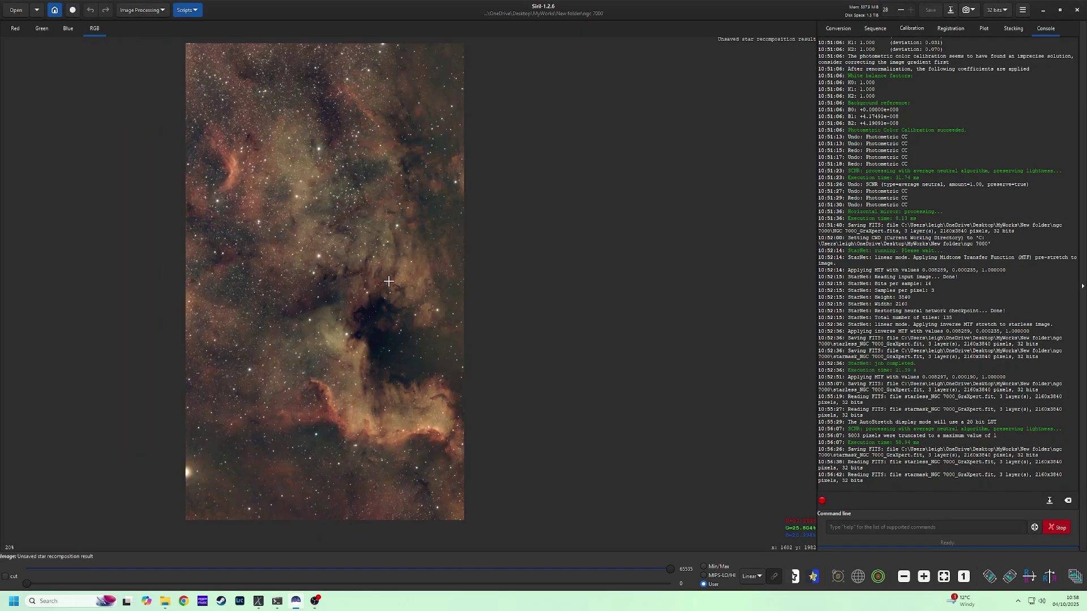
pyautogui.moveTo(388, 281); pyautogui.dragTo(405, 294)
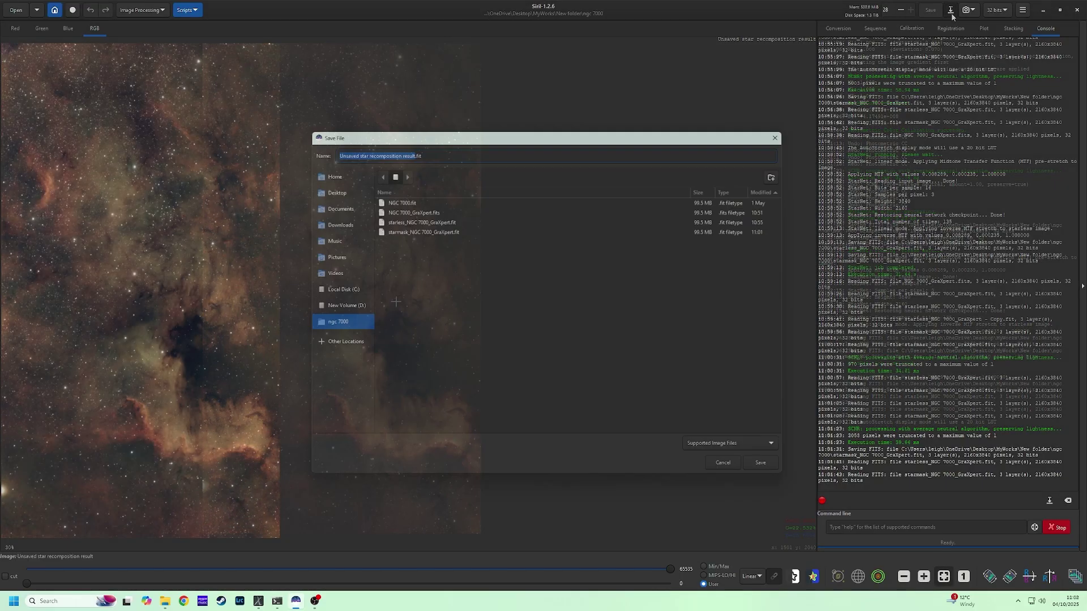
# Save the recombined image as Edited.fit in 32-bit floating-point FITS.
pyautogui.write('Edit')
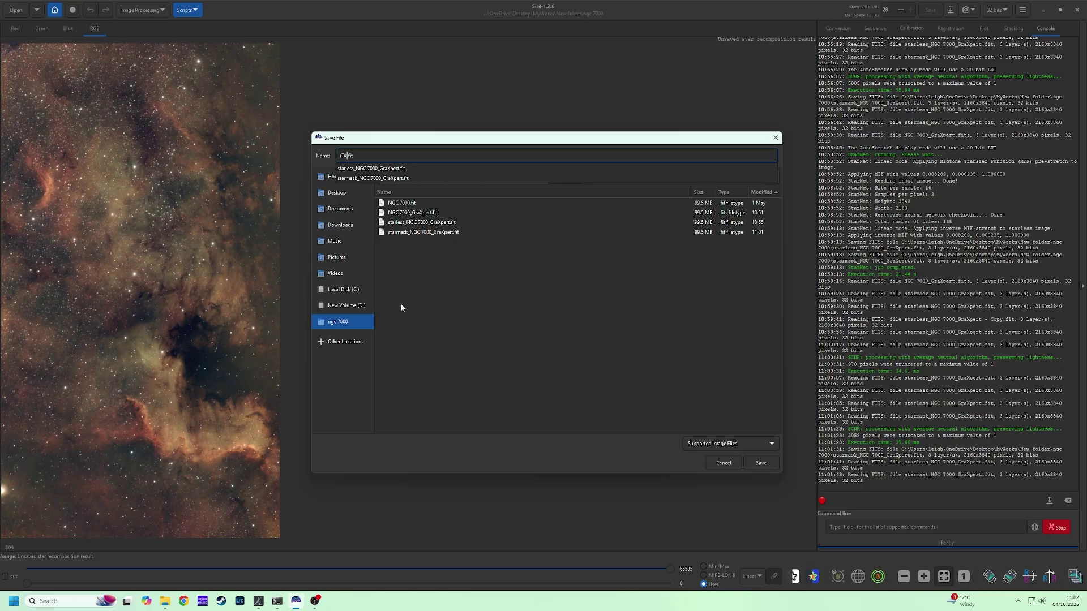
pyautogui.write('ed')
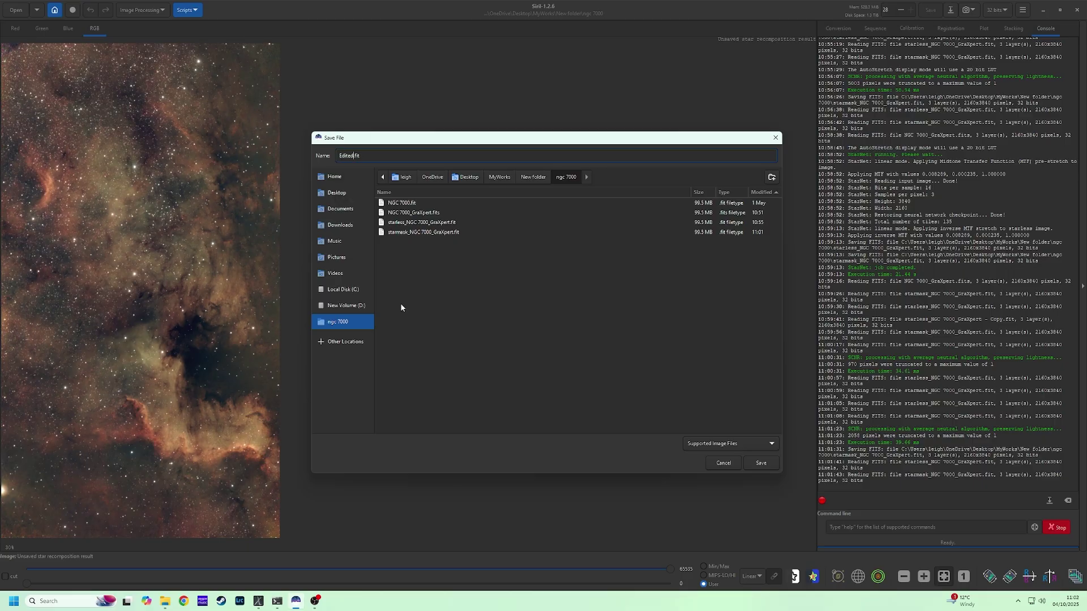
pyautogui.click(761, 464)
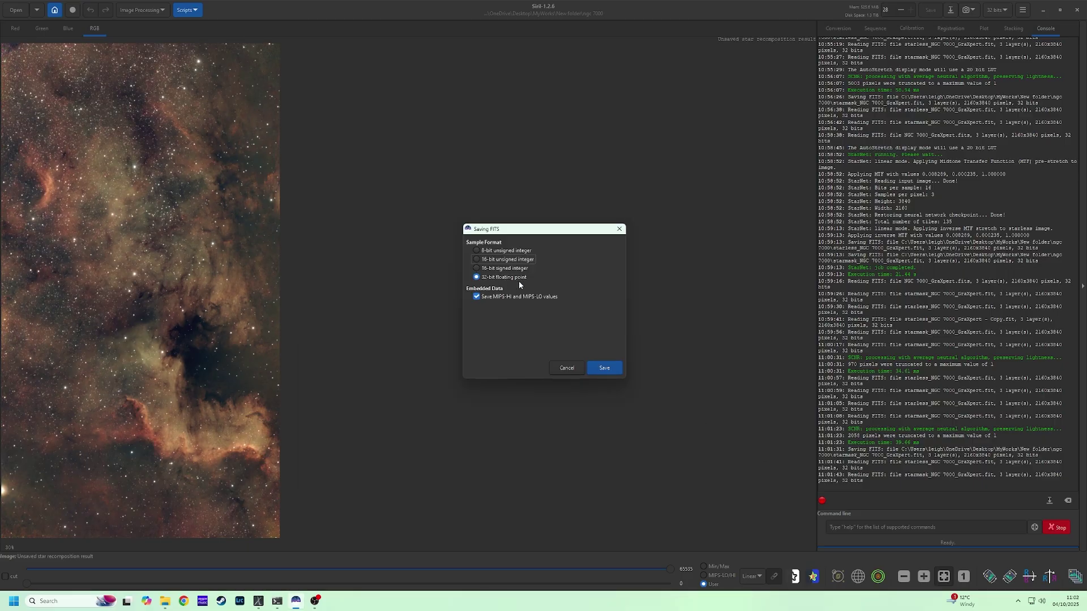
pyautogui.click(603, 368)
pyautogui.hotkey('alt', 'Tab')
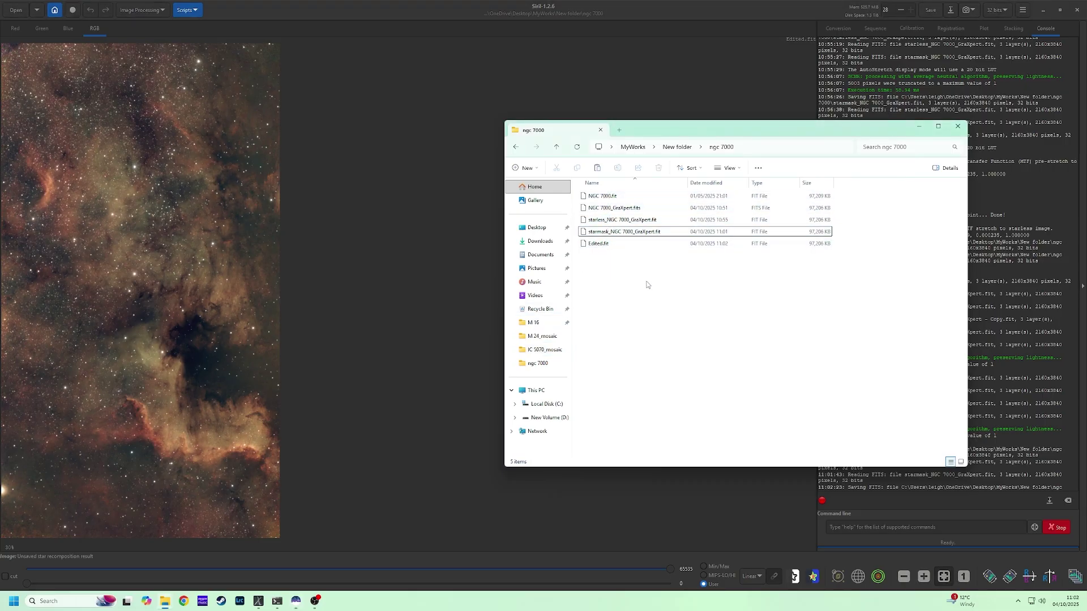
# Copy Edited.fit from ngc 7000 into CosmicClaritySuite_Windows\input, then go back to the suite folder.
pyautogui.hotkey('alt', 'Tab')
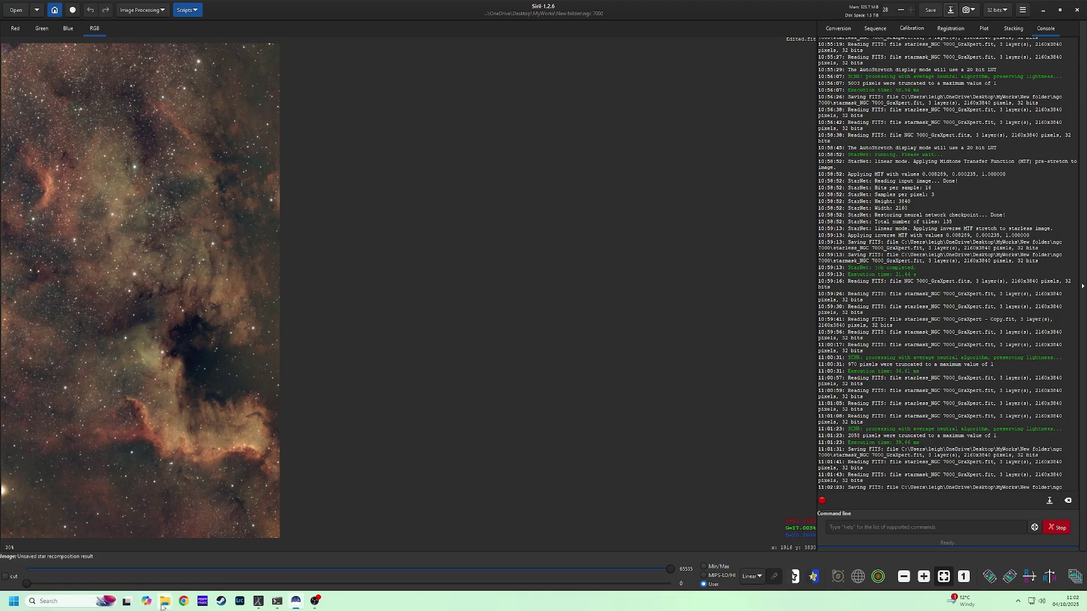
pyautogui.moveTo(164, 603)
pyautogui.click(201, 548)
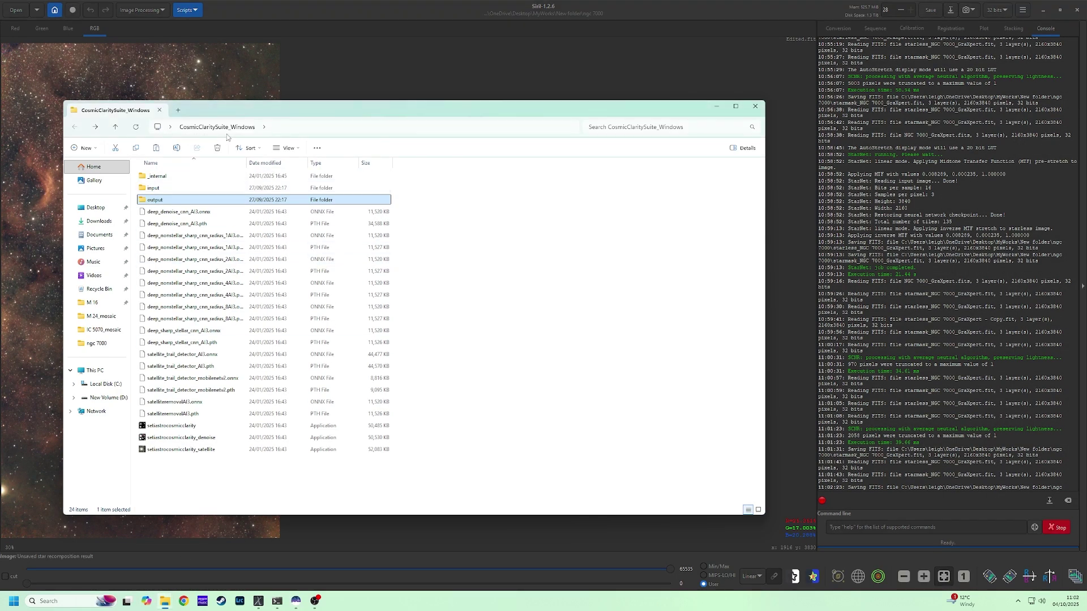
pyautogui.doubleClick(164, 188)
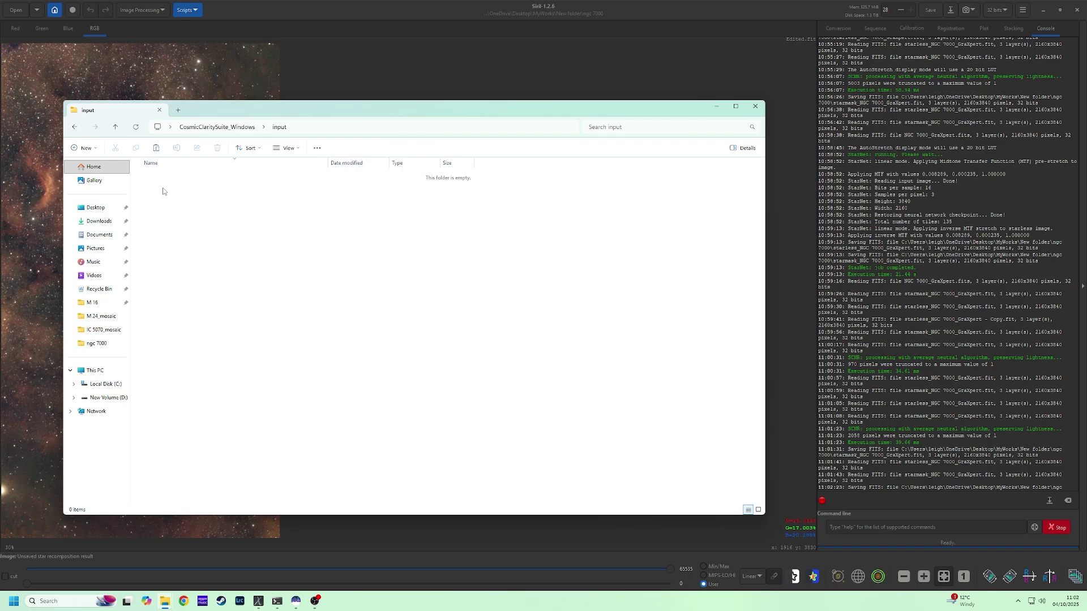
pyautogui.hotkey('alt', 'Tab')
pyautogui.hotkey('alt', 'Tab')
pyautogui.click(622, 244)
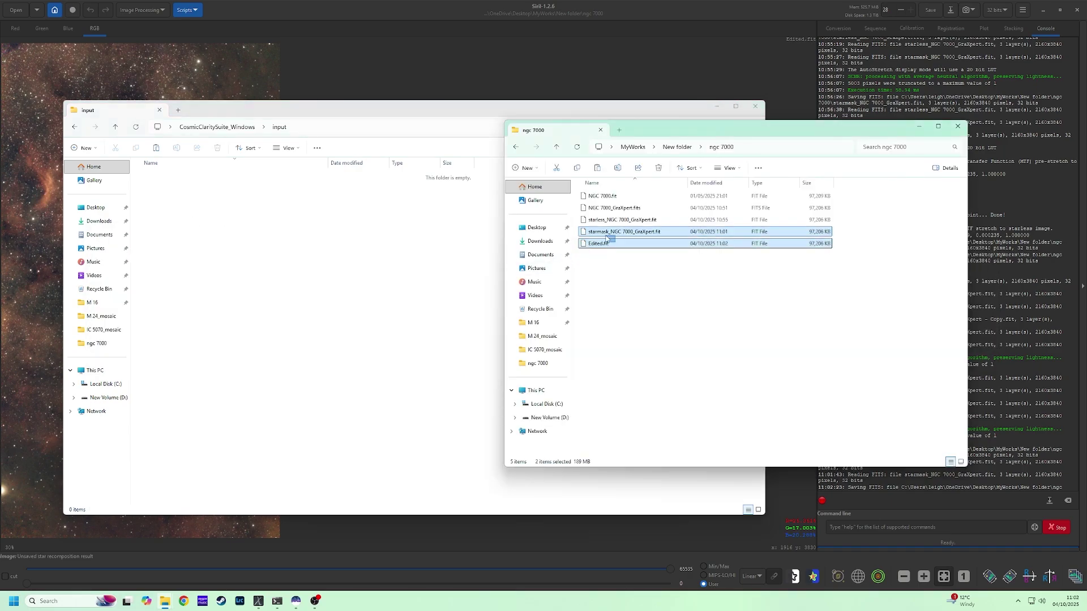
pyautogui.moveTo(622, 247); pyautogui.dragTo(311, 261)
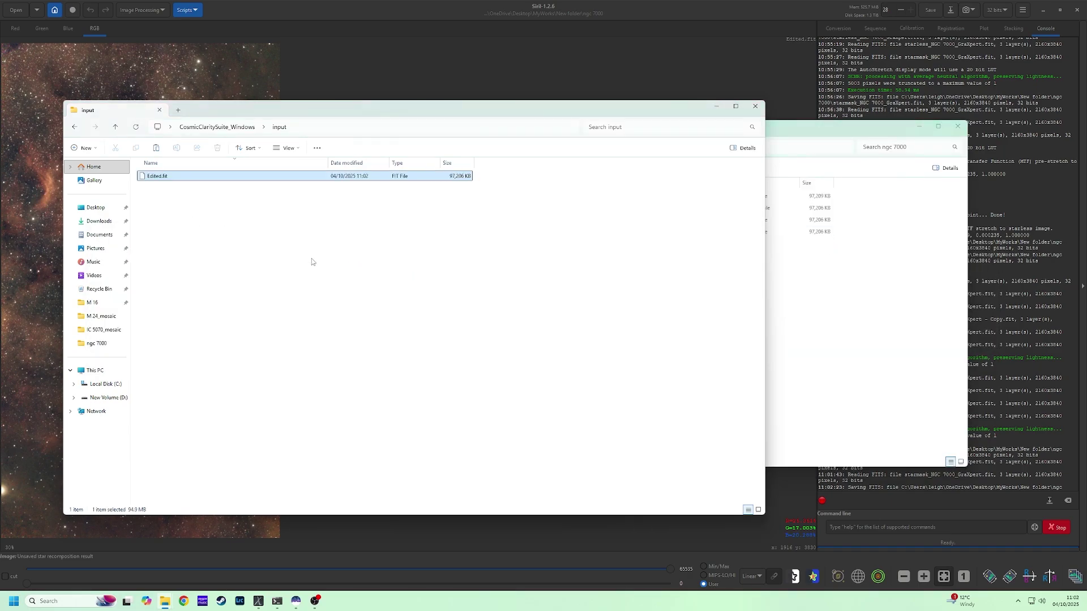
pyautogui.click(76, 126)
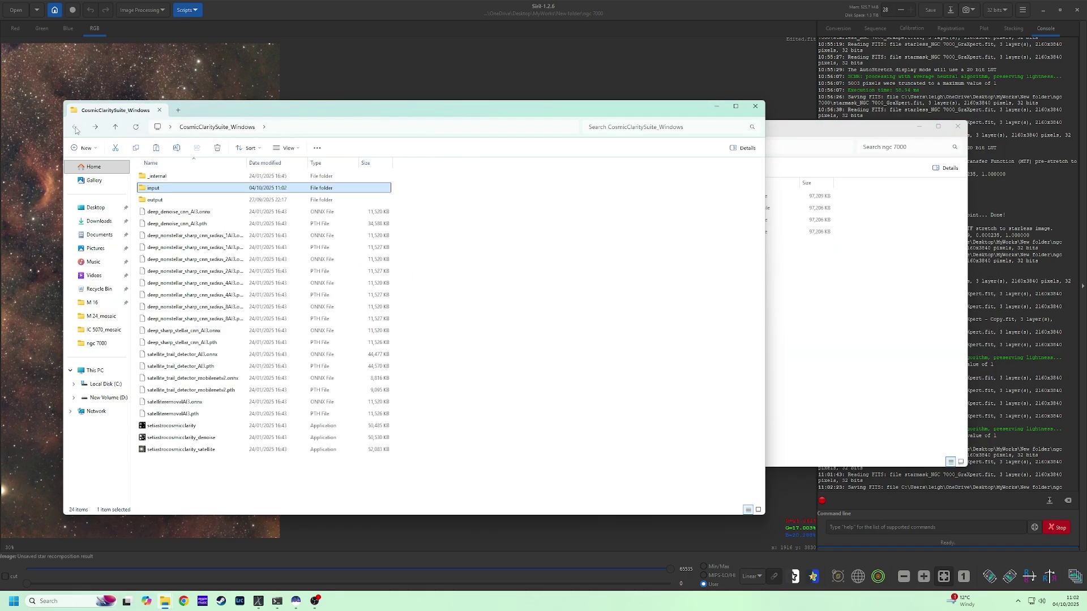
# Run Cosmic Clarity sharpening in Both mode, PSF 3.0, stellar and non-stellar amounts 0.50.
pyautogui.doubleClick(224, 426)
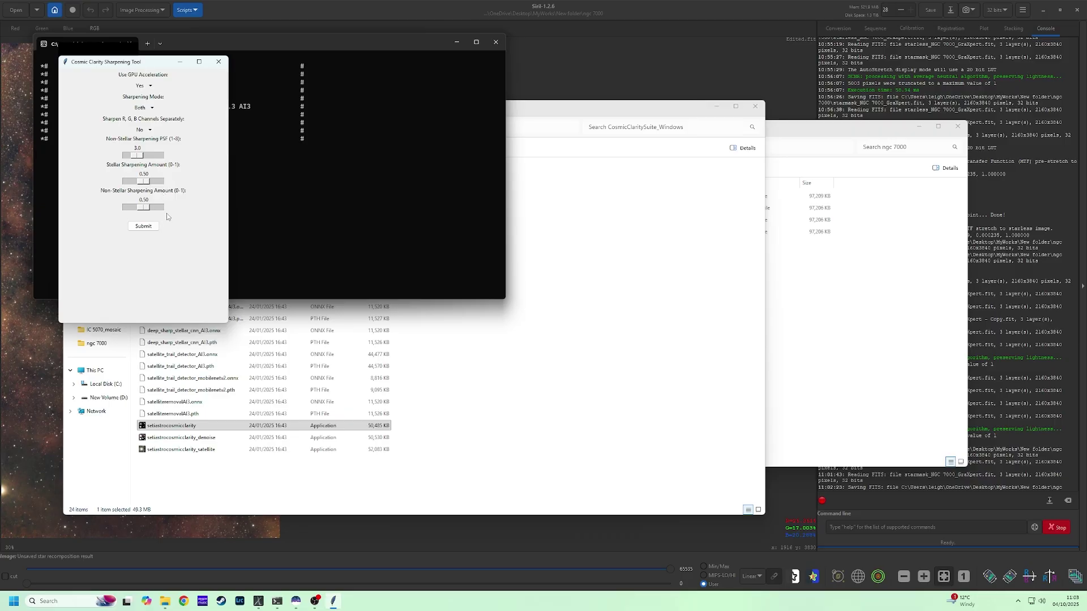
pyautogui.click(129, 225)
# Load Edited_sharpened.fit from the output folder into Siril and zoom to inspect it.
pyautogui.moveTo(239, 113); pyautogui.dragTo(471, 98)
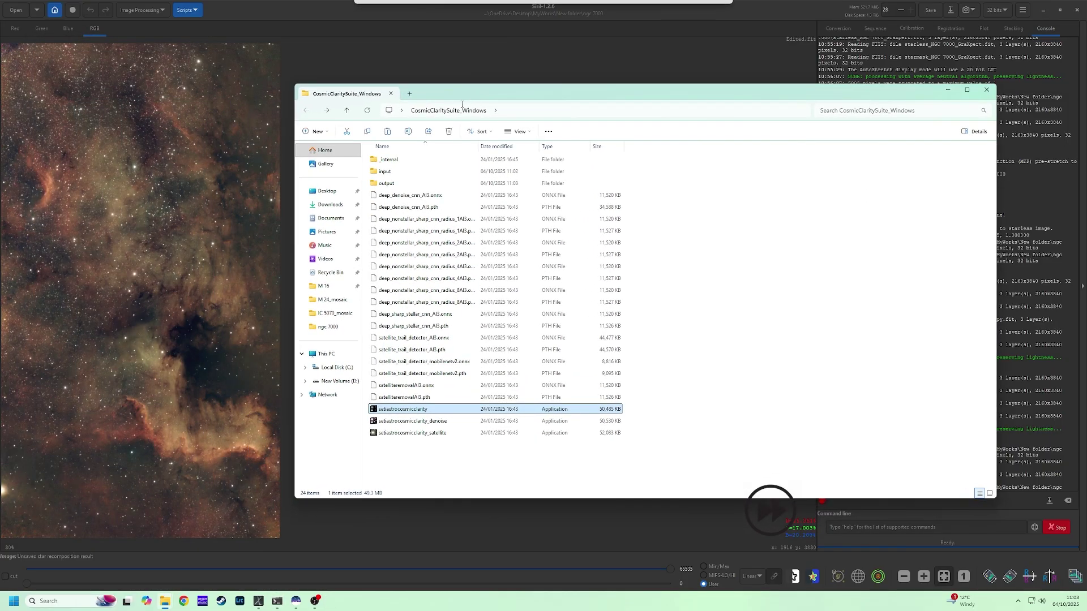
pyautogui.click(391, 172)
pyautogui.doubleClick(389, 182)
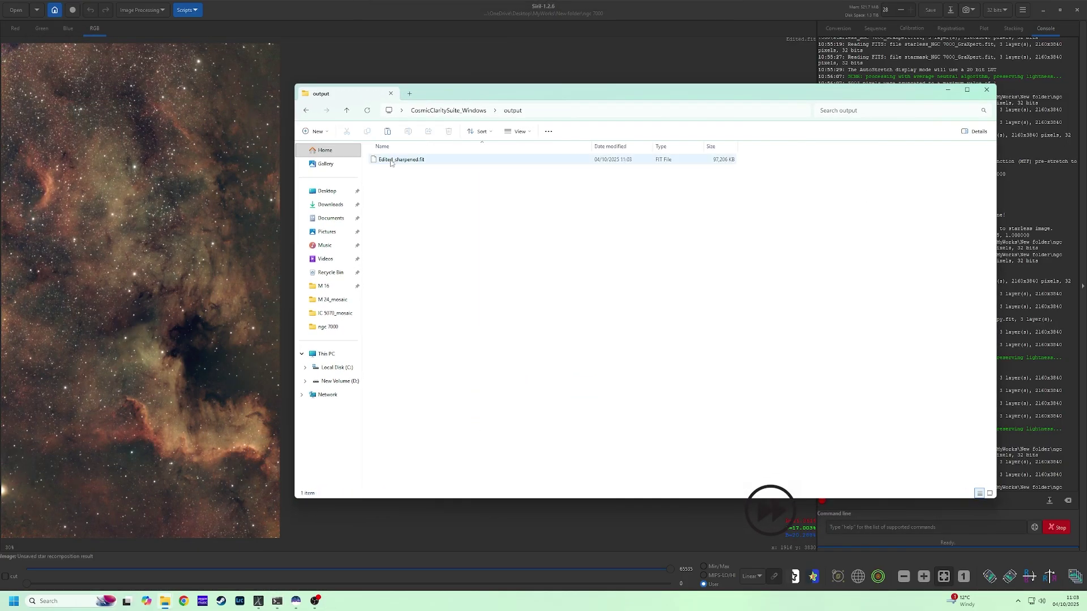
pyautogui.moveTo(395, 161); pyautogui.dragTo(211, 231)
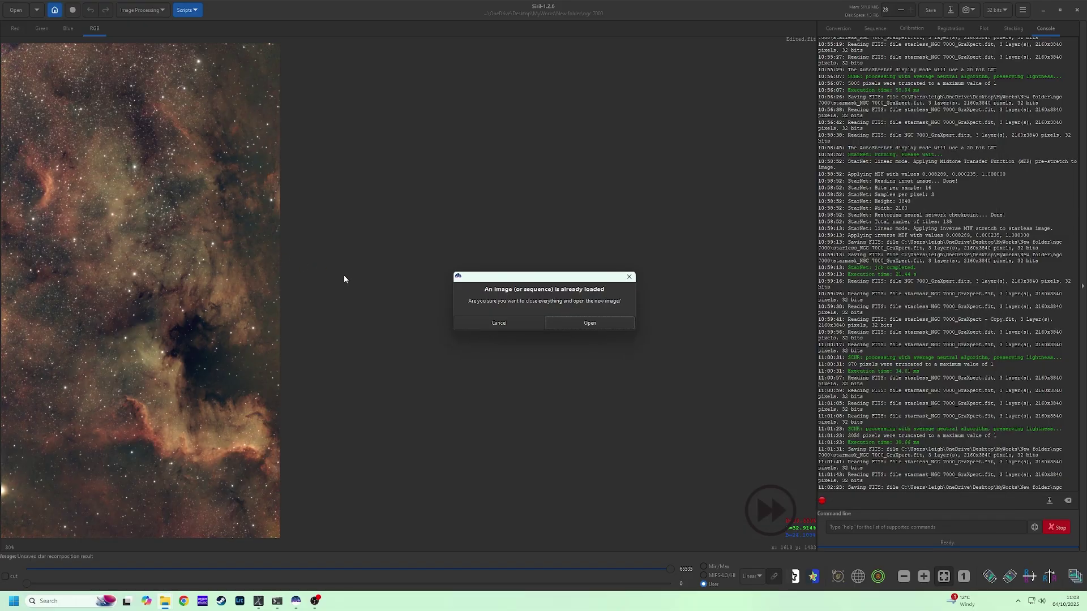
pyautogui.click(573, 324)
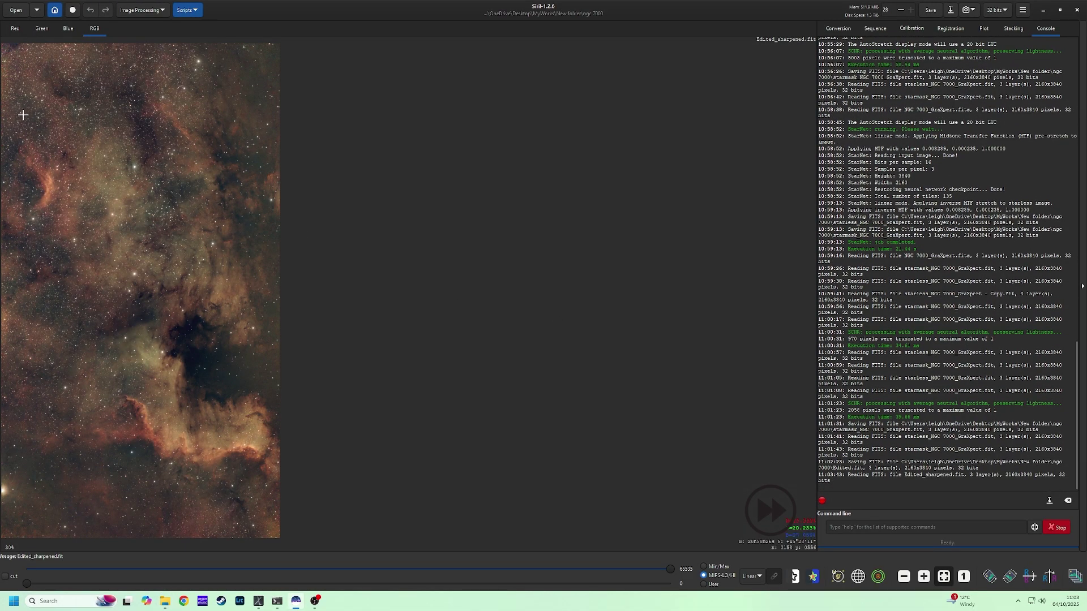
pyautogui.scroll(2, 303, 390)
pyautogui.scroll(-4, 286, 258)
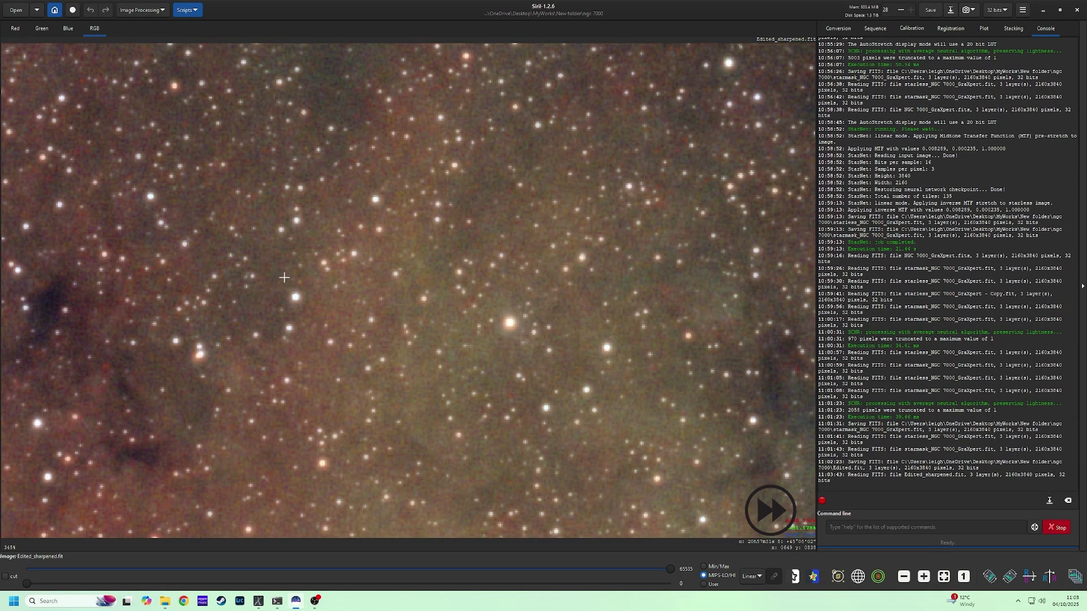
pyautogui.scroll(-6, 282, 296)
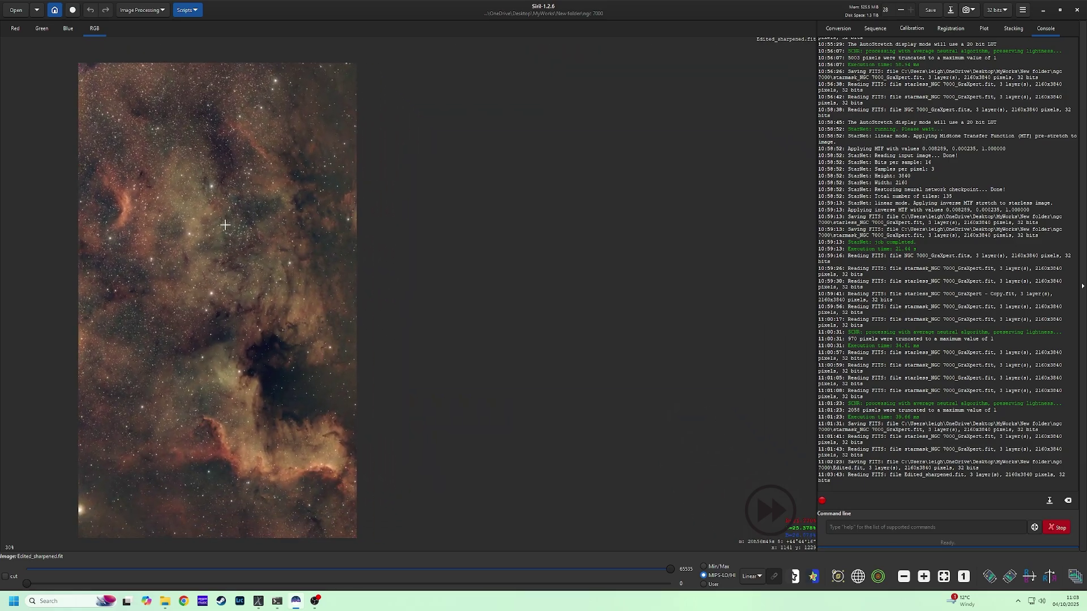
# Load the unsharpened Edited.fit from the input folder to compare against the sharpened result.
pyautogui.hotkey('alt', 'Tab')
pyautogui.doubleClick(393, 159)
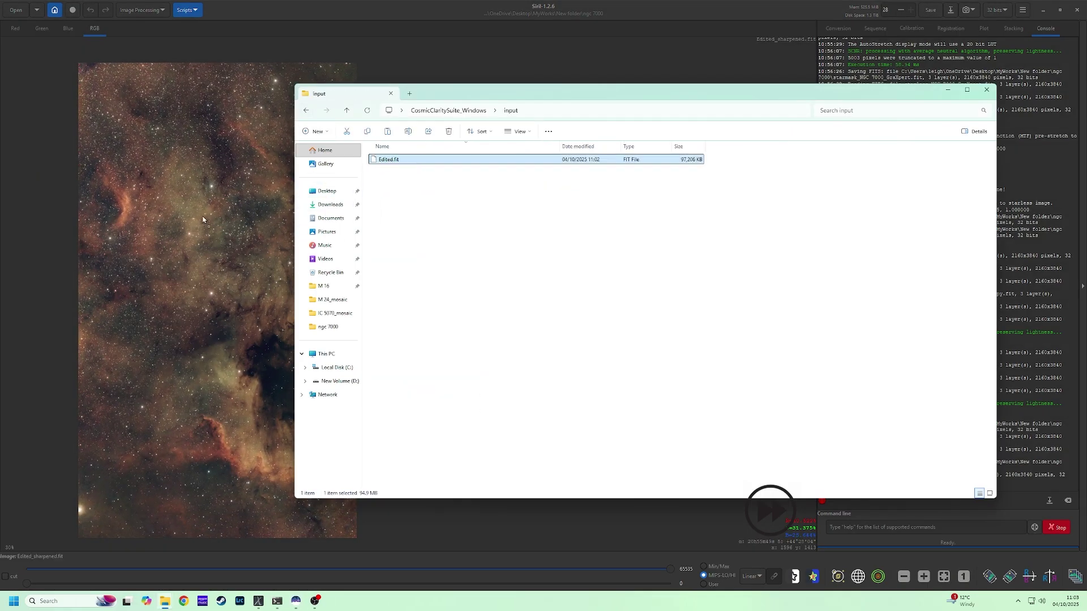
pyautogui.click(576, 326)
pyautogui.scroll(7, 106, 163)
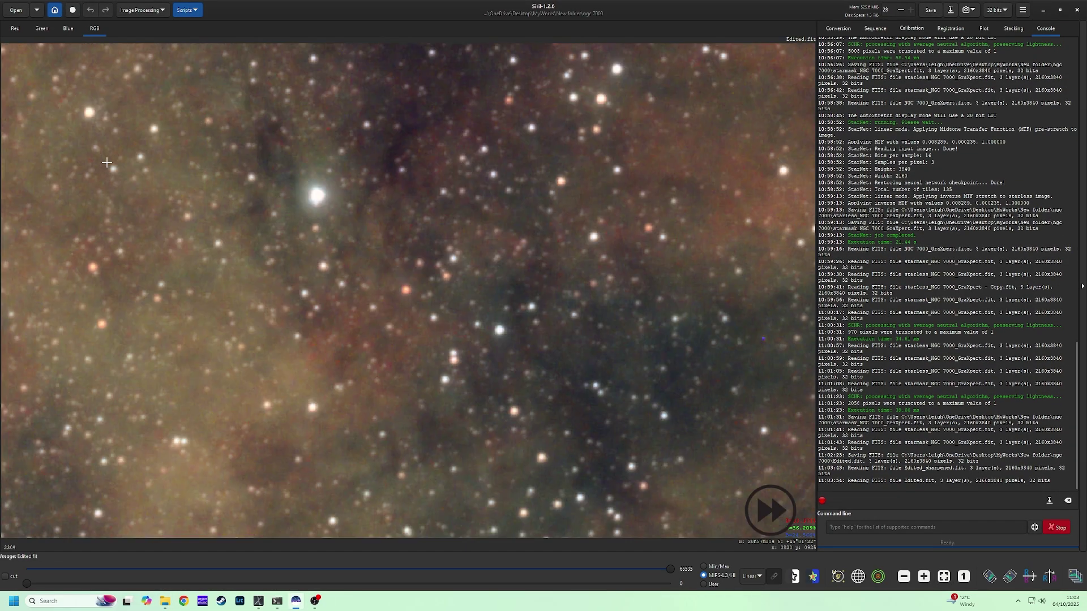
pyautogui.scroll(-8, 106, 162)
pyautogui.hotkey('alt', 'Tab')
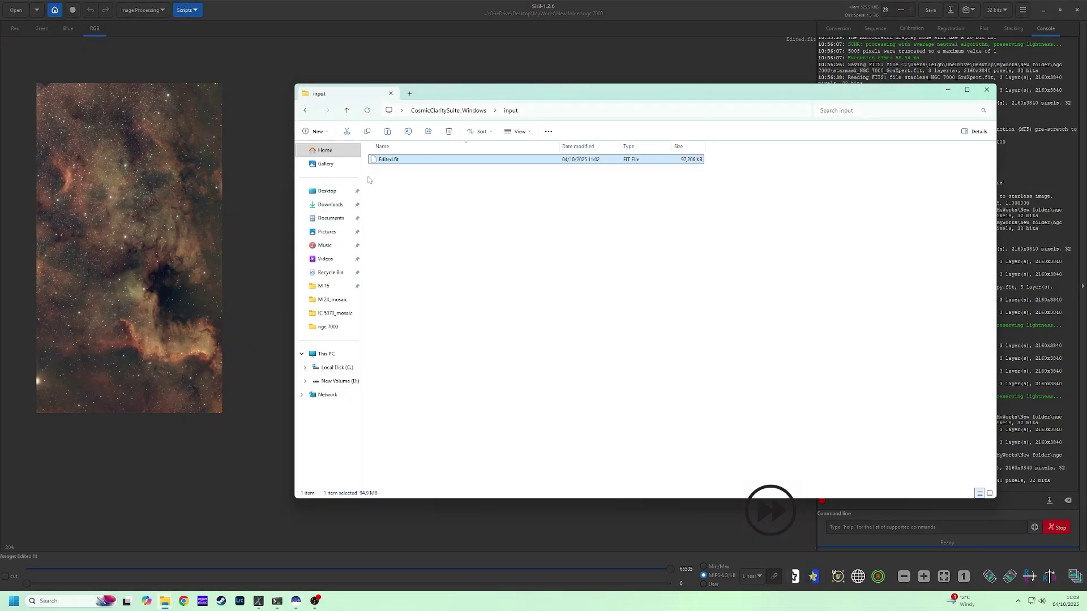
pyautogui.press('Return')
pyautogui.click(572, 326)
# Reload Edited_sharpened.fit from the output folder into Siril and zoom to review it.
pyautogui.hotkey('alt', 'Tab')
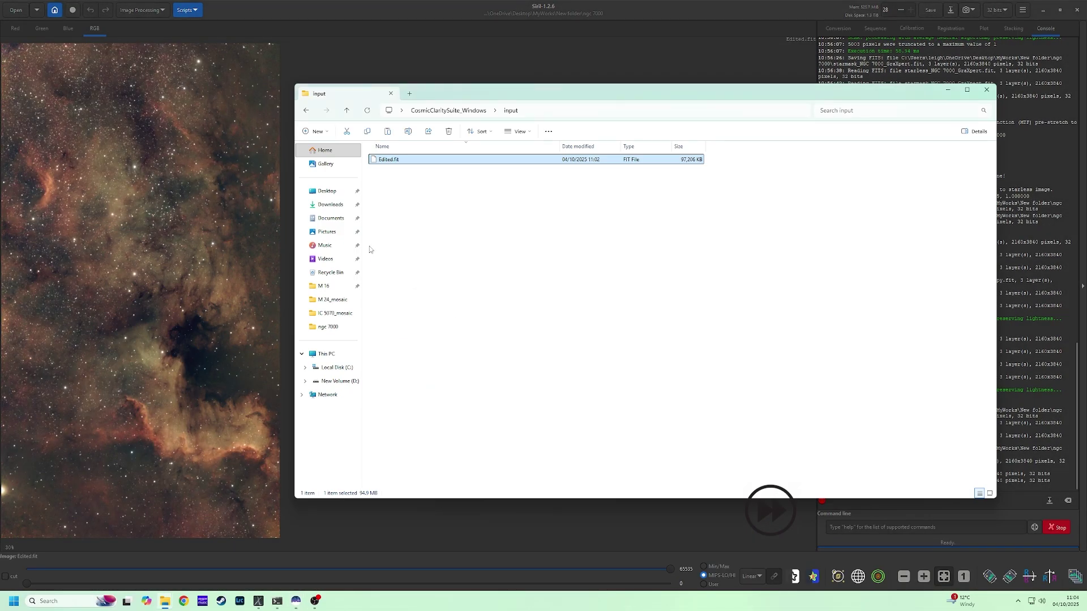
pyautogui.click(307, 110)
pyautogui.doubleClick(396, 184)
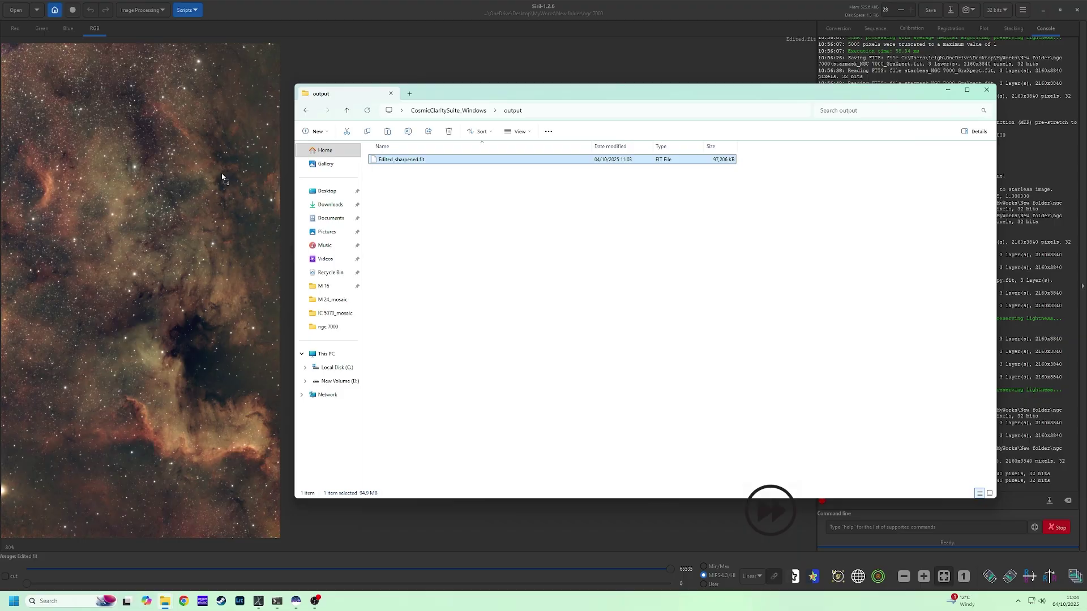
pyautogui.doubleClick(397, 159)
pyautogui.click(577, 323)
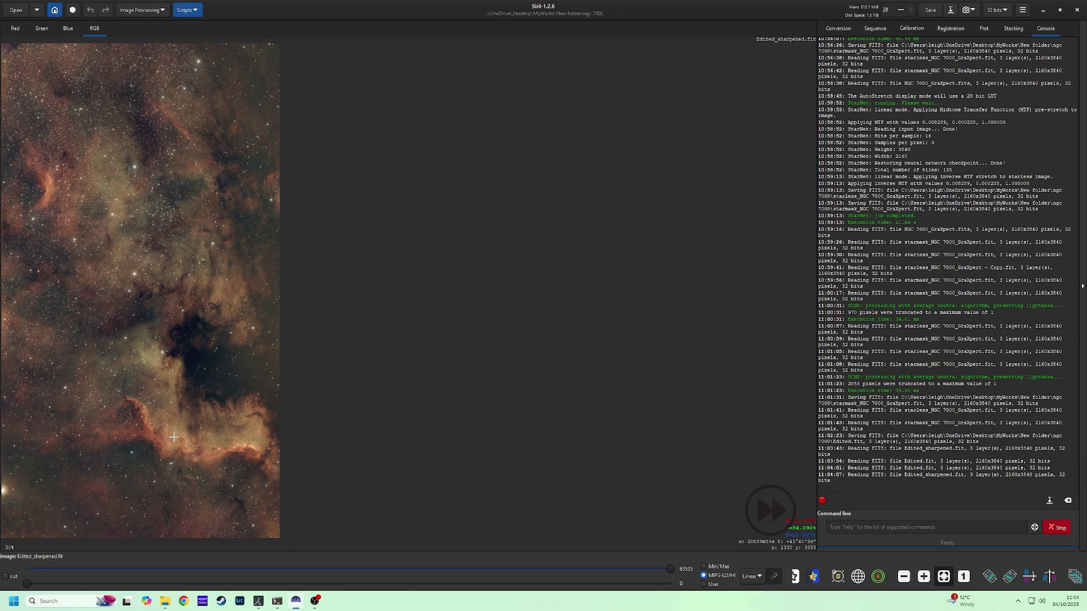
pyautogui.scroll(4, 151, 435)
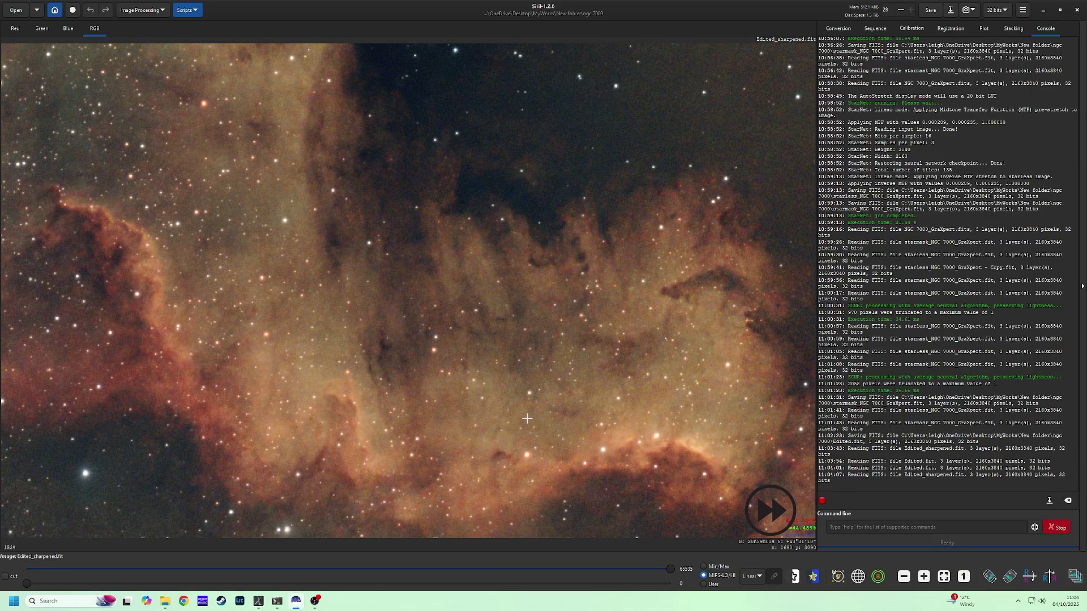
pyautogui.scroll(-4, 527, 418)
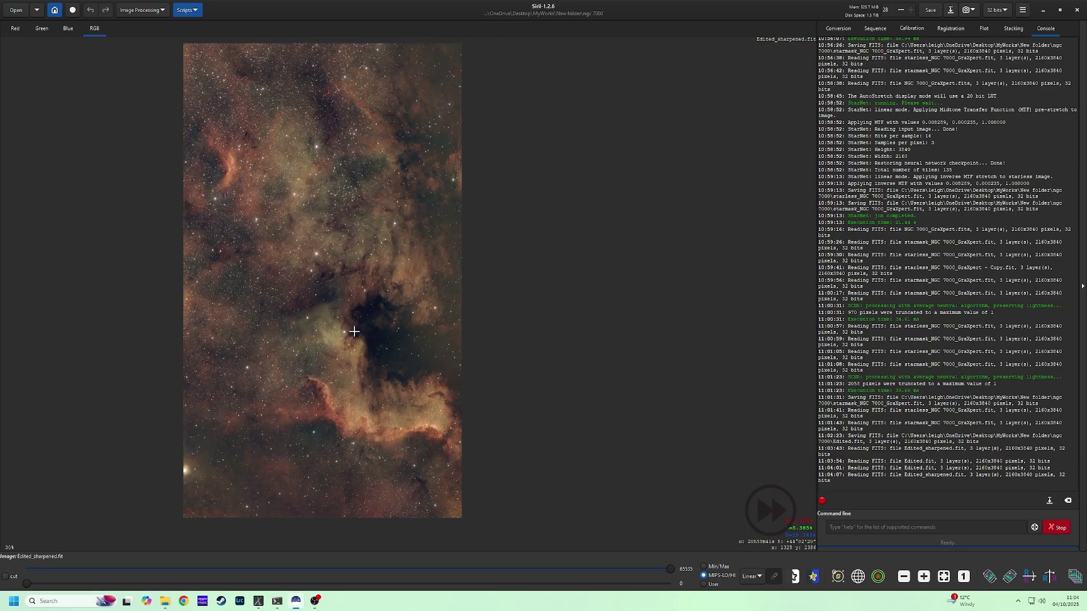
pyautogui.scroll(-1, 353, 331)
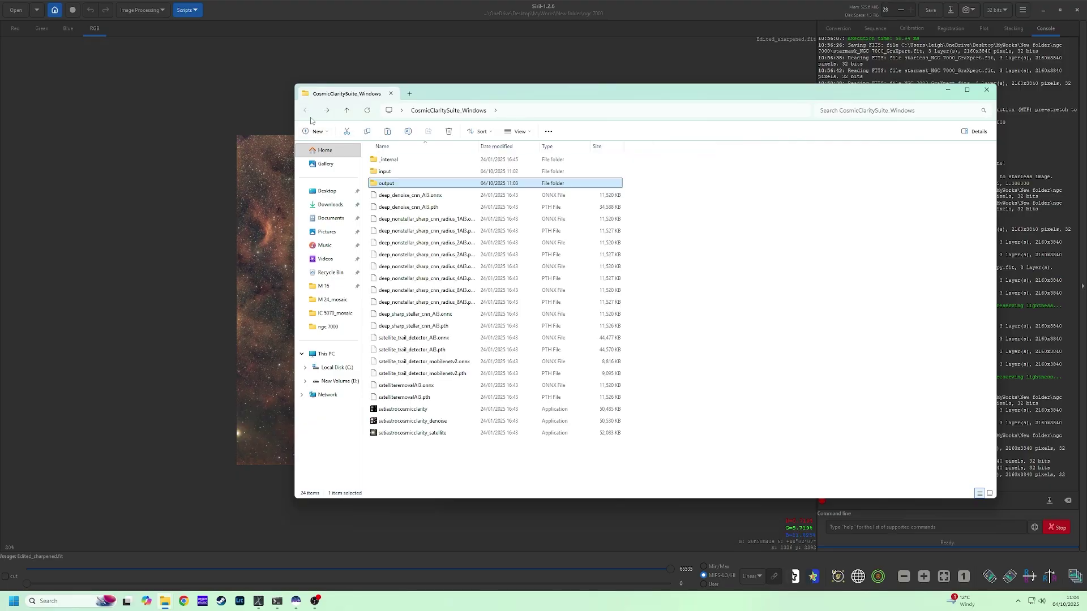
# Delete Edited.fit from the Cosmic Clarity input folder.
pyautogui.doubleClick(385, 171)
pyautogui.click(389, 161)
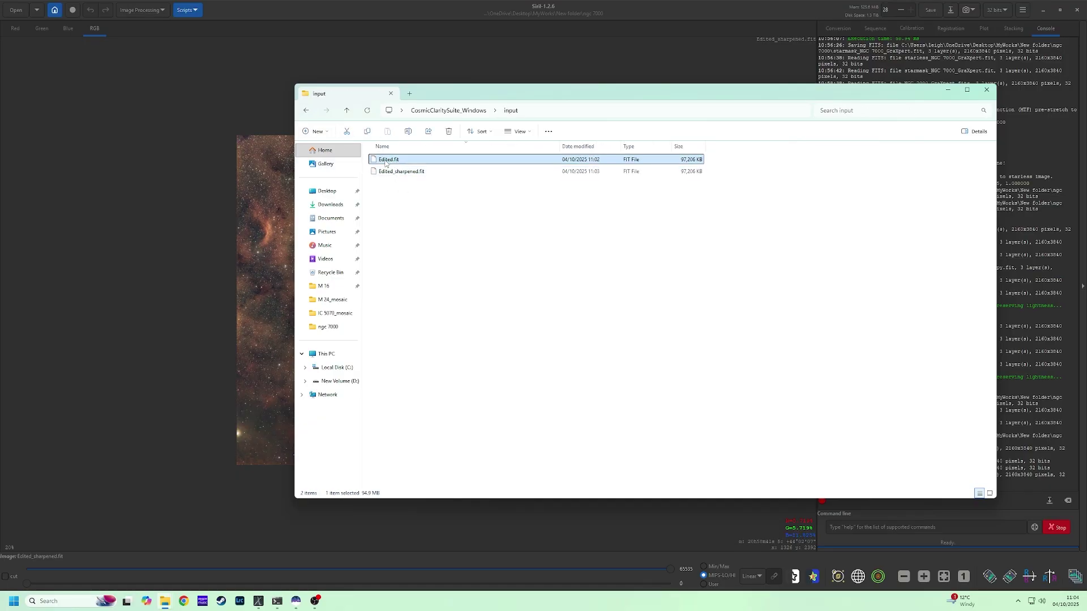
pyautogui.press('Delete')
pyautogui.click(306, 110)
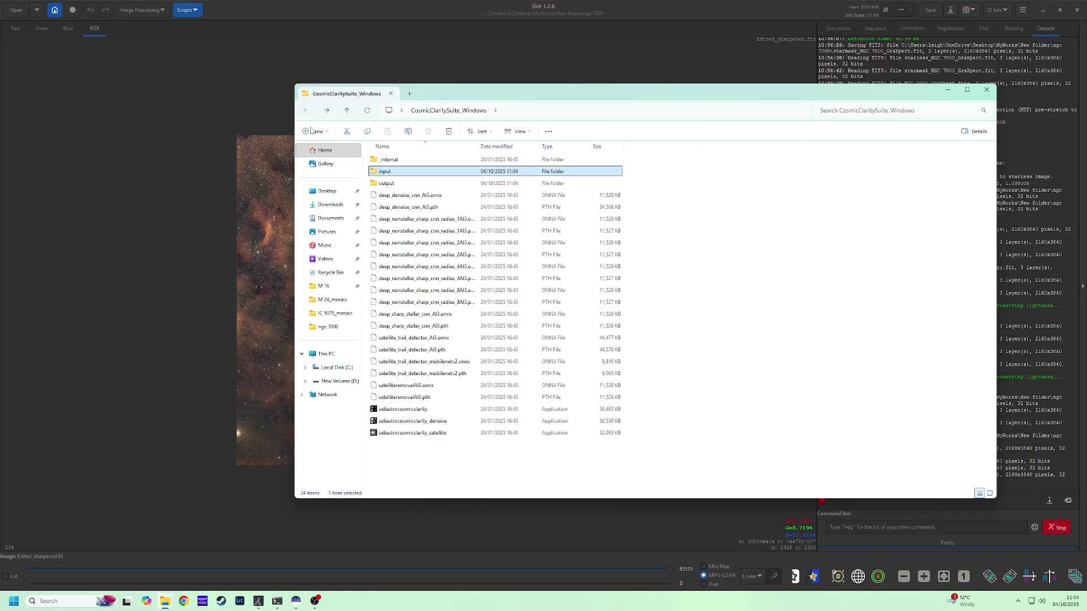
# Run setiastrocosmicclarity_denoise at strength 0.28, then check the input folder contents.
pyautogui.doubleClick(396, 421)
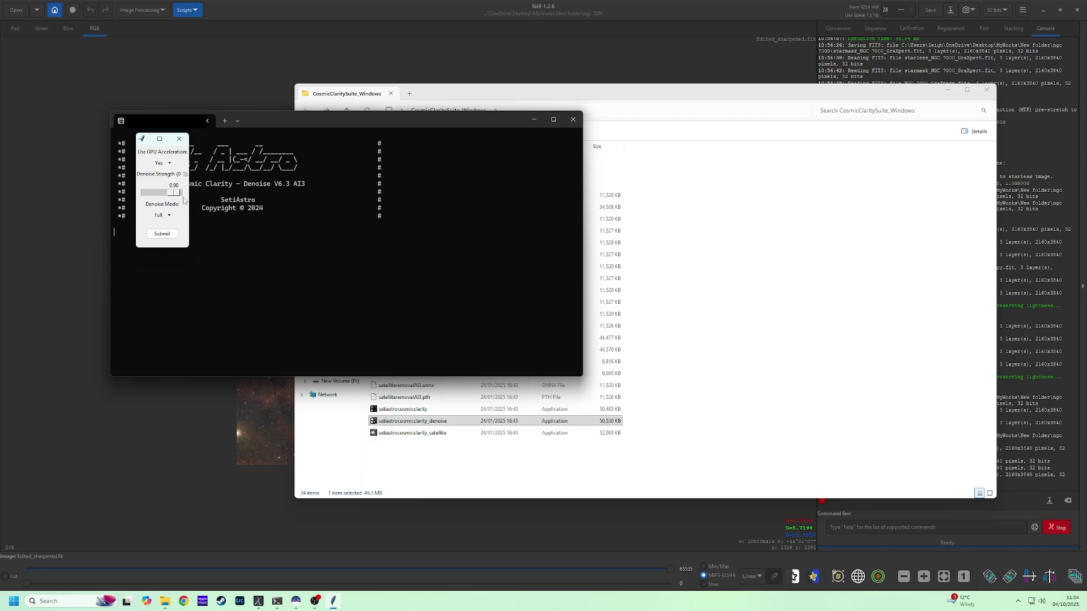
pyautogui.moveTo(176, 194); pyautogui.dragTo(156, 196)
pyautogui.click(162, 234)
pyautogui.click(642, 346)
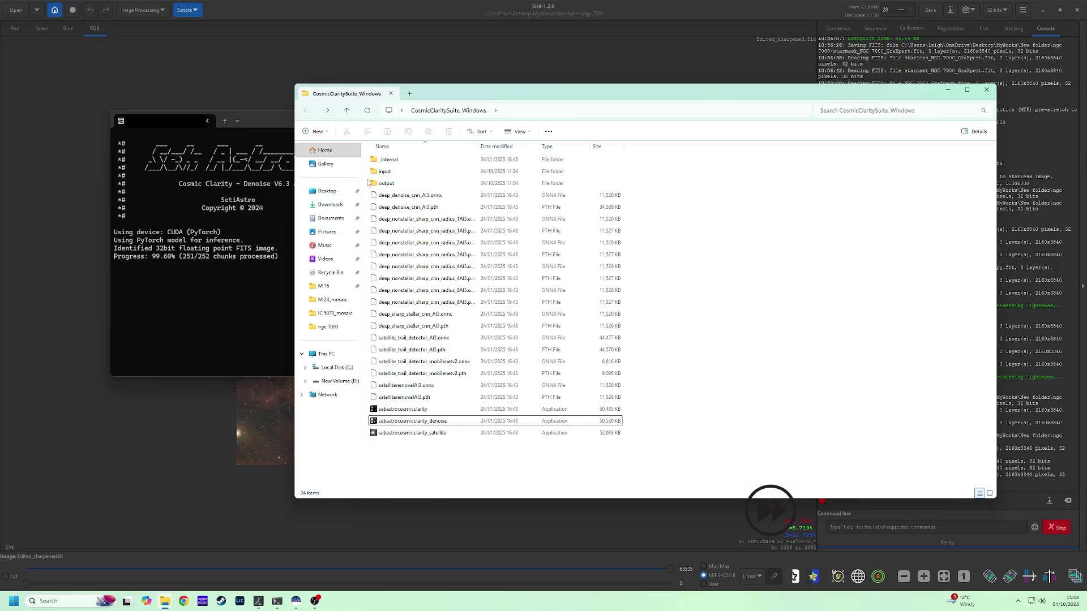
pyautogui.doubleClick(384, 171)
# Load Edited_sharpened_denoised.fit from the output folder into Siril.
pyautogui.click(586, 323)
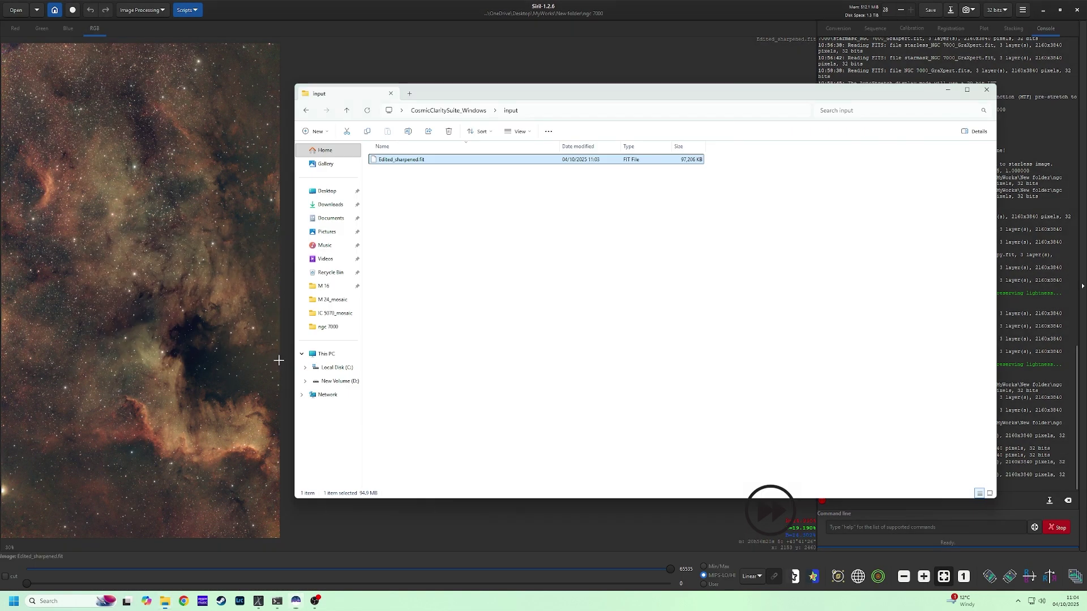
pyautogui.click(389, 188)
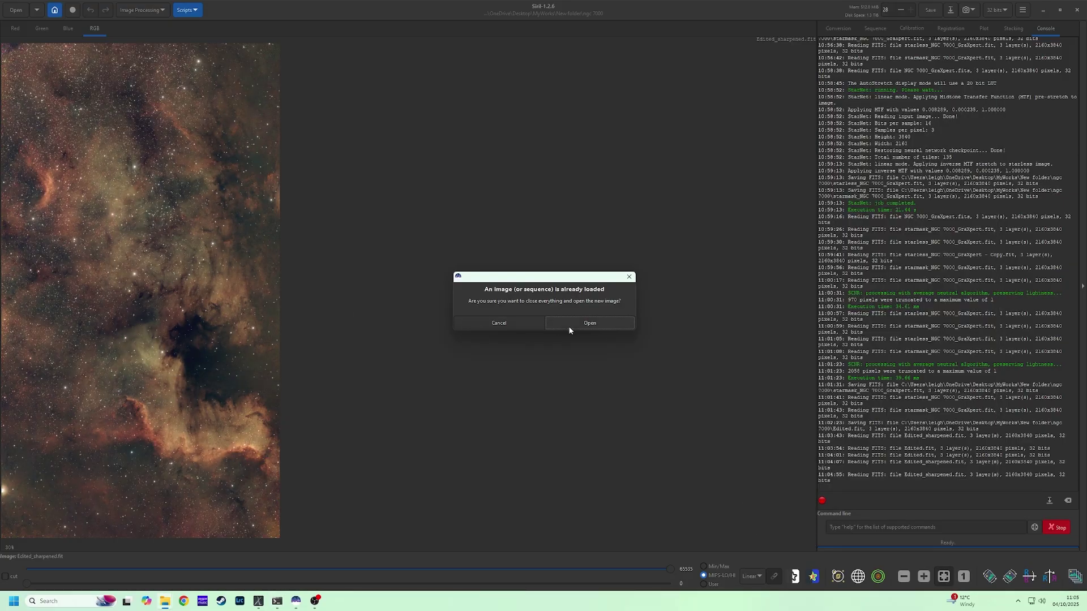
pyautogui.click(569, 323)
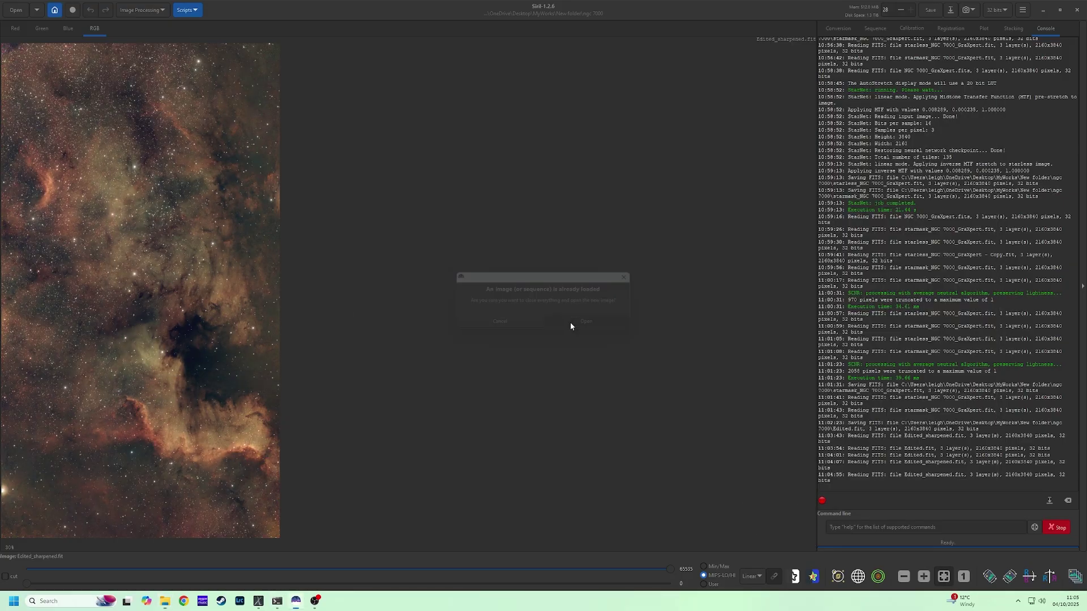
# Zoom in and pan across the denoised nebula to inspect its detail and noise.
pyautogui.scroll(6, 261, 351)
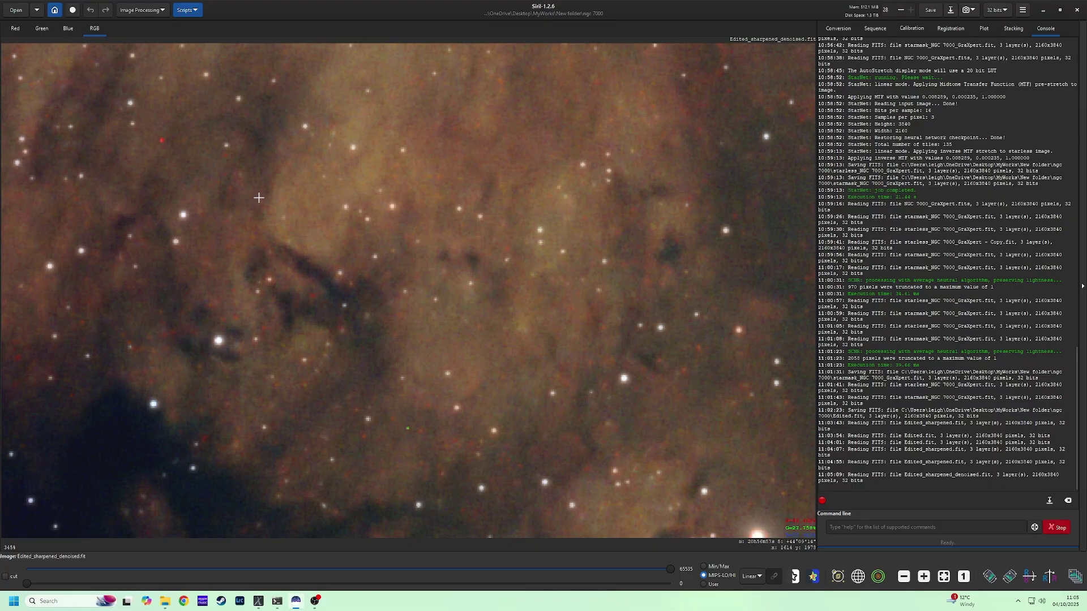
pyautogui.moveTo(259, 197); pyautogui.dragTo(642, 488)
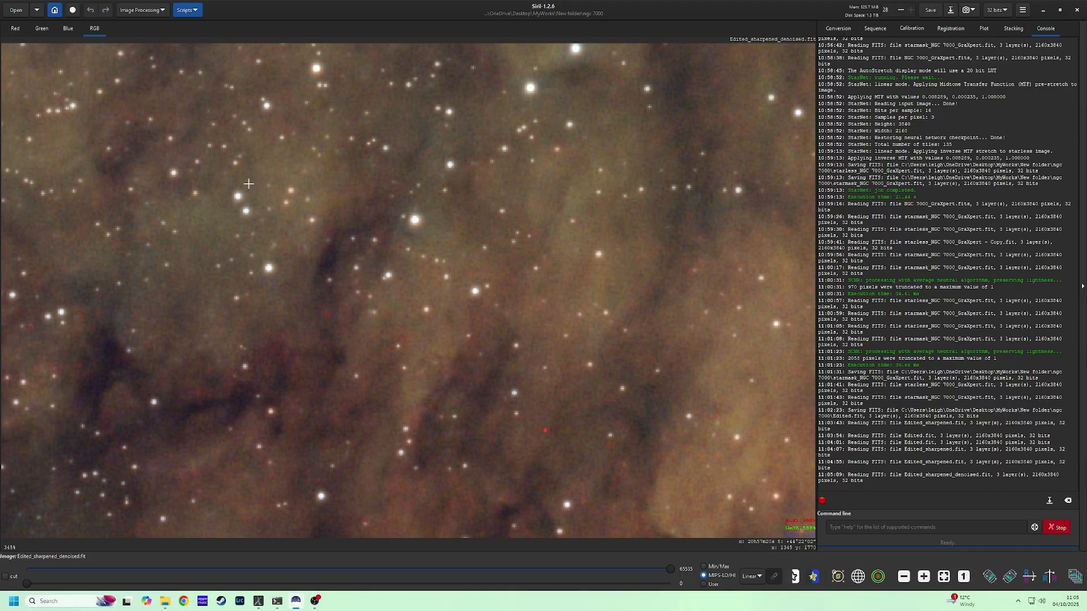
pyautogui.scroll(-4, 351, 266)
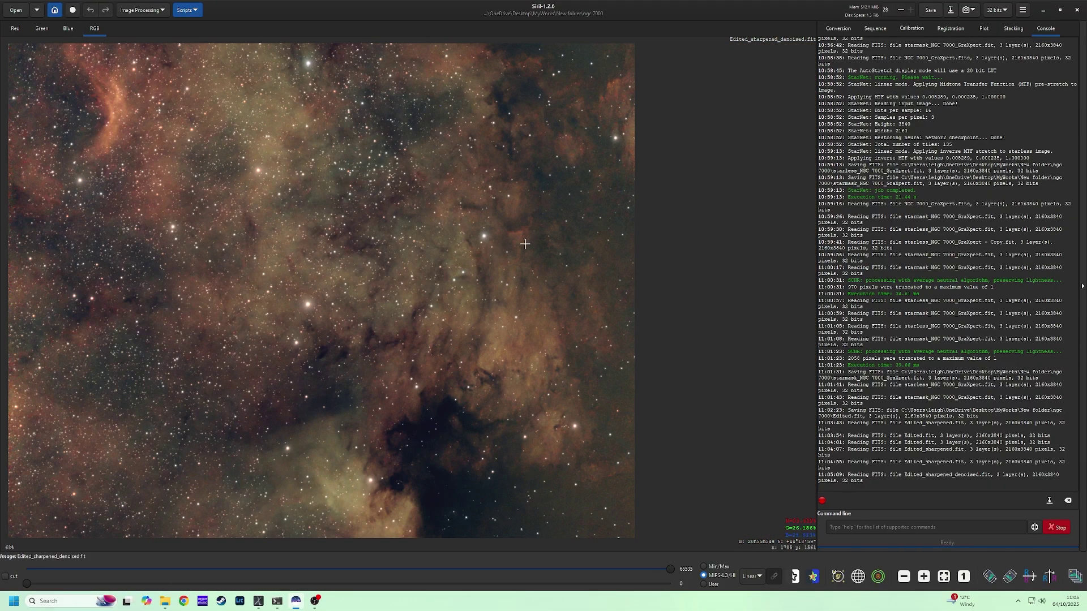
pyautogui.moveTo(525, 244); pyautogui.dragTo(529, 396)
pyautogui.scroll(-2, 388, 315)
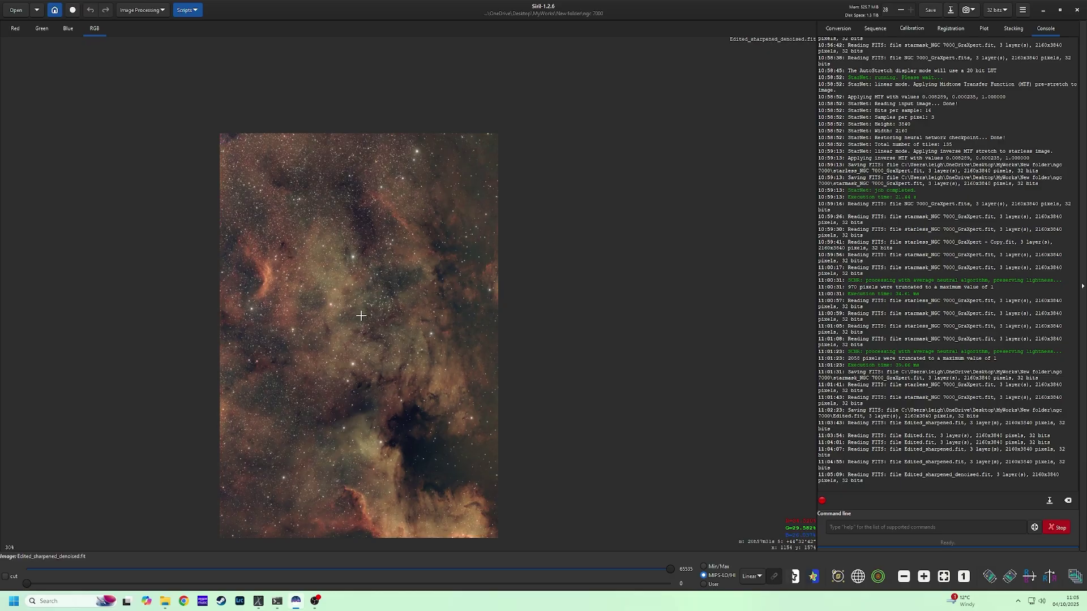
pyautogui.scroll(1, 361, 316)
pyautogui.scroll(-2, 361, 315)
pyautogui.scroll(2, 408, 478)
pyautogui.scroll(2, 323, 251)
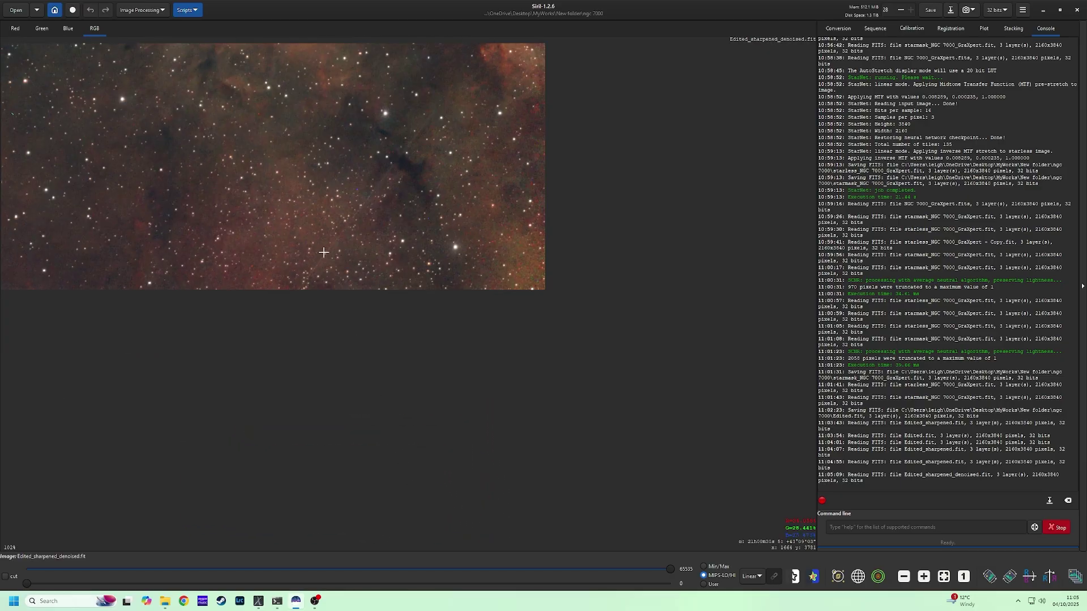
pyautogui.moveTo(382, 177); pyautogui.dragTo(739, 376)
pyautogui.moveTo(308, 320); pyautogui.dragTo(546, 368)
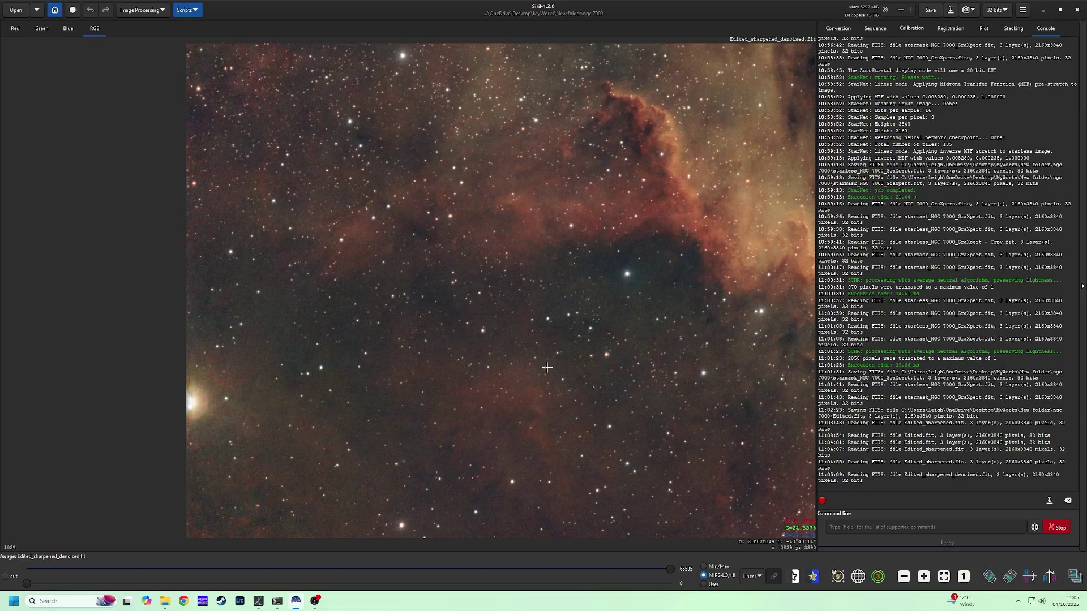
pyautogui.scroll(-3, 547, 368)
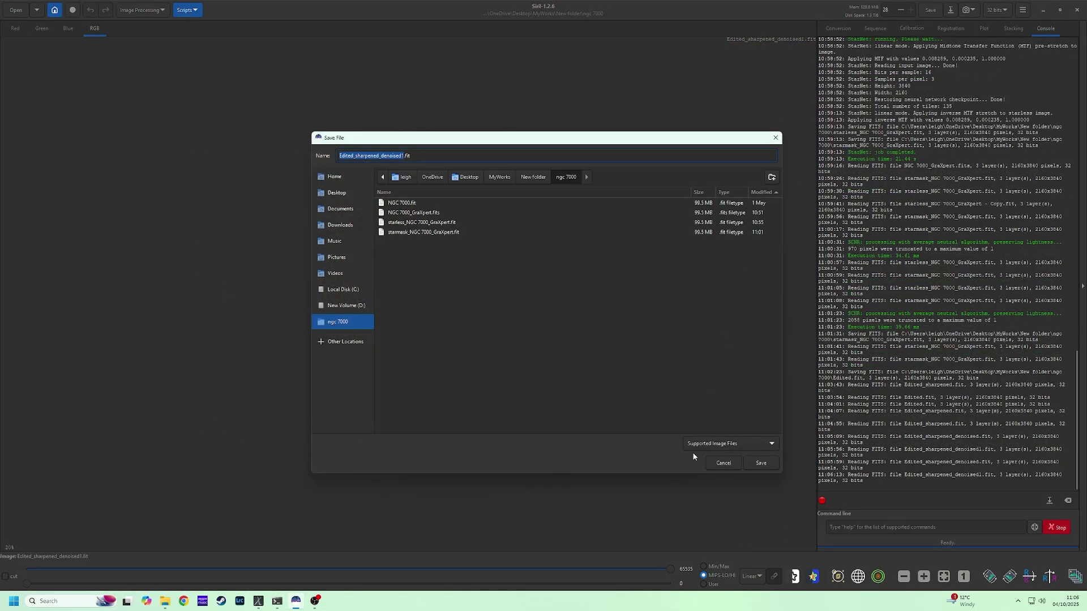
# Save the image as a 16-bit unsigned integer TIFF, Edited_sharpened_denoised1.tif, in ngc 7000.
pyautogui.click(697, 445)
pyautogui.click(702, 417)
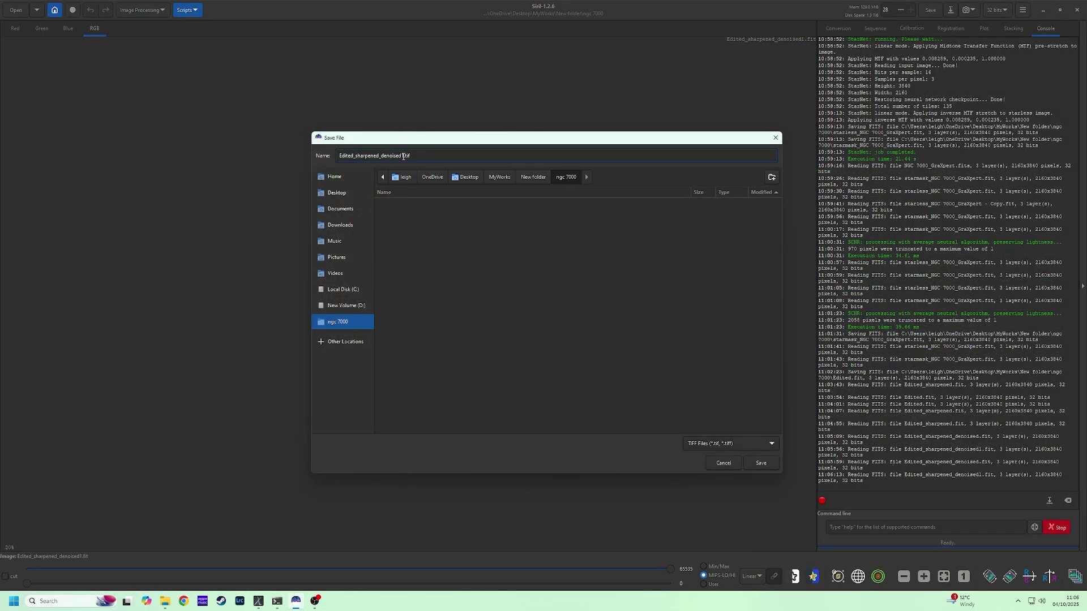
pyautogui.click(760, 464)
pyautogui.click(477, 282)
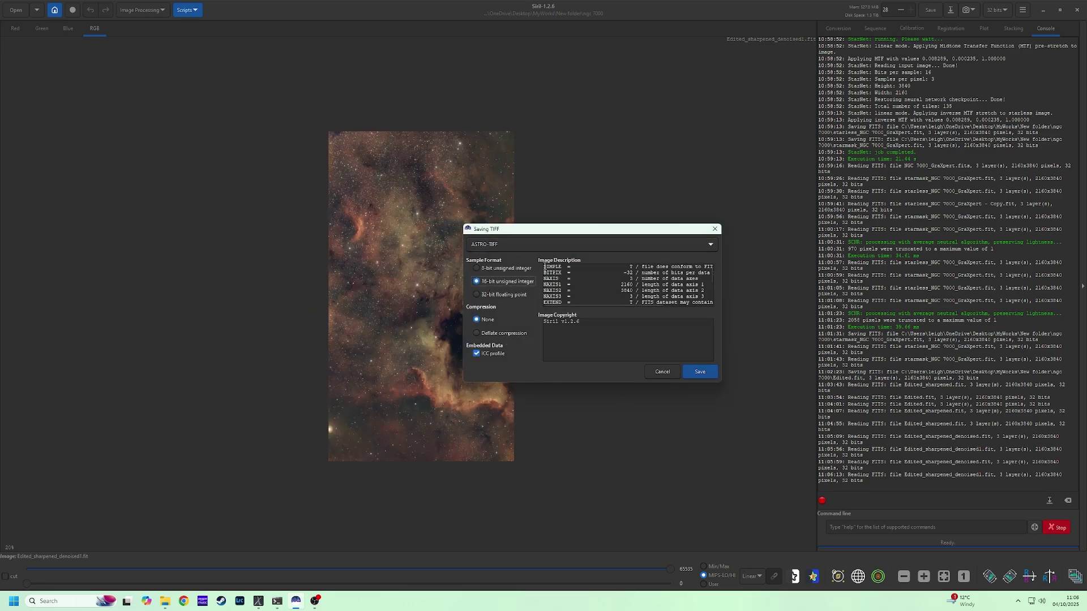
pyautogui.moveTo(544, 267); pyautogui.dragTo(775, 384)
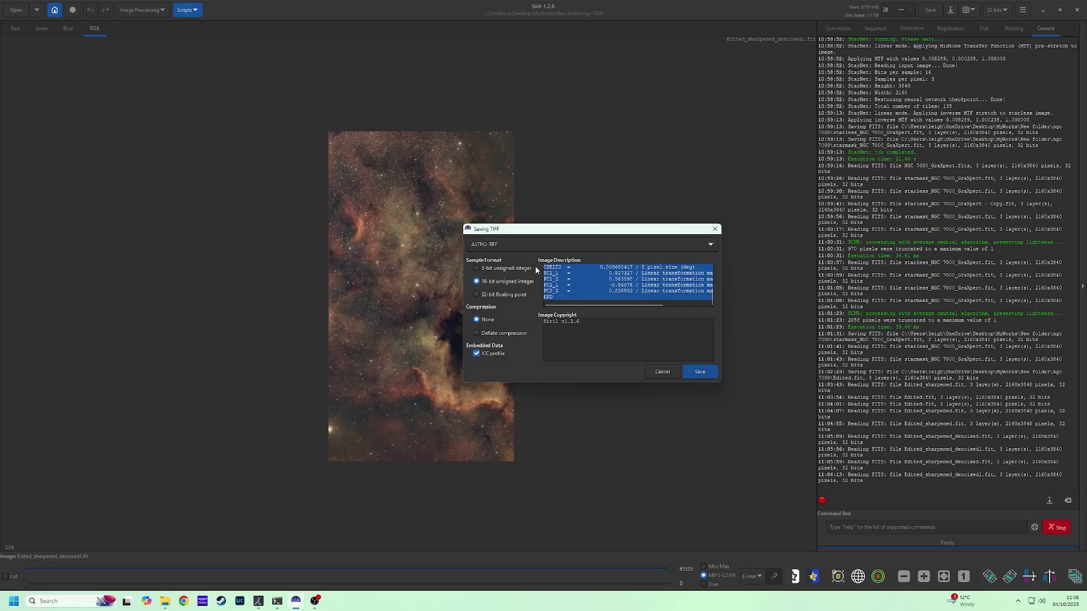
pyautogui.moveTo(535, 266); pyautogui.dragTo(544, 267)
pyautogui.click(700, 371)
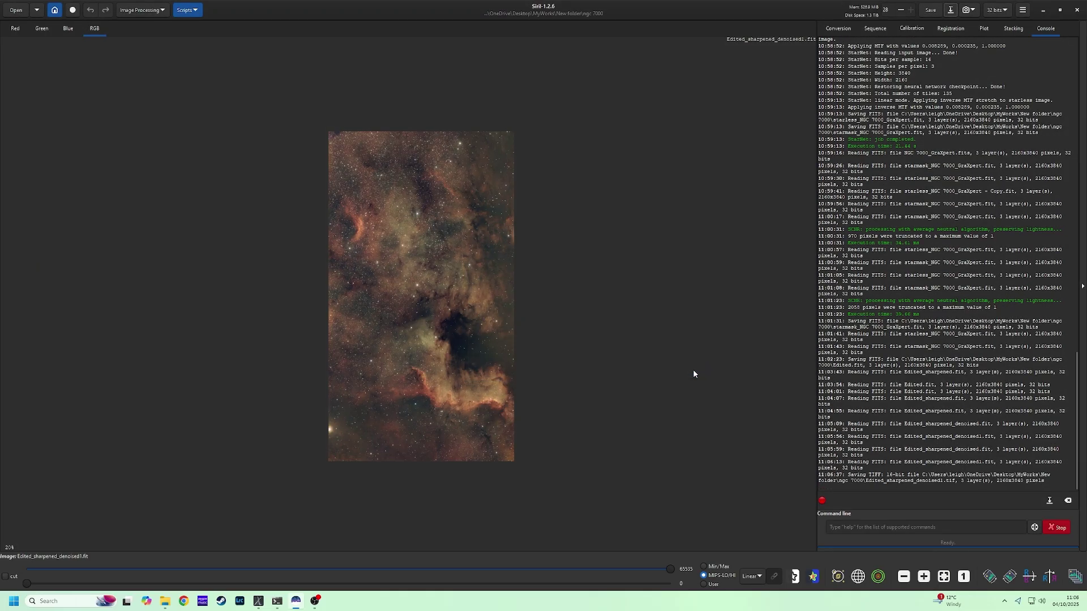